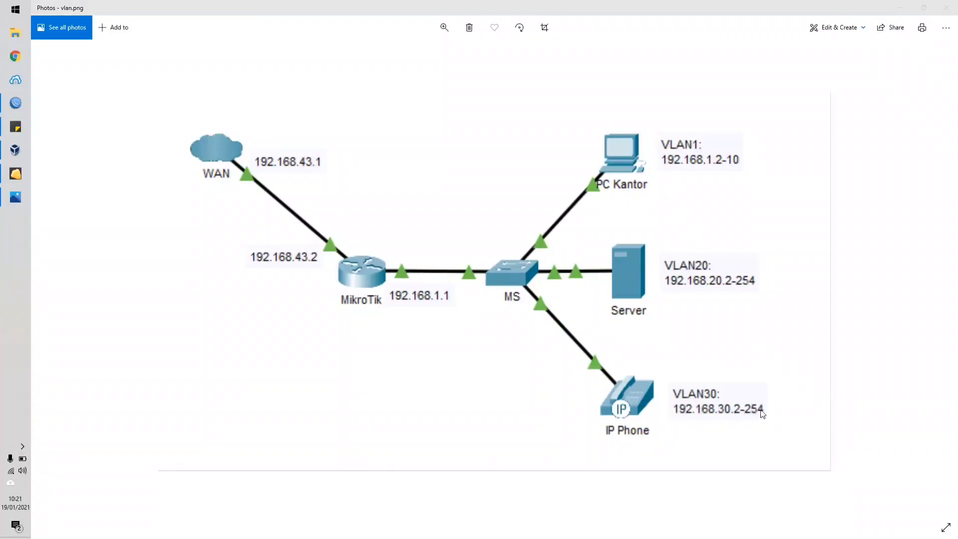
Switch to VirtualBox and import the MikroTik-RouterOS-6.40.1.ova appliance from the local file system with its default appliance settings.
left_click(523, 339)
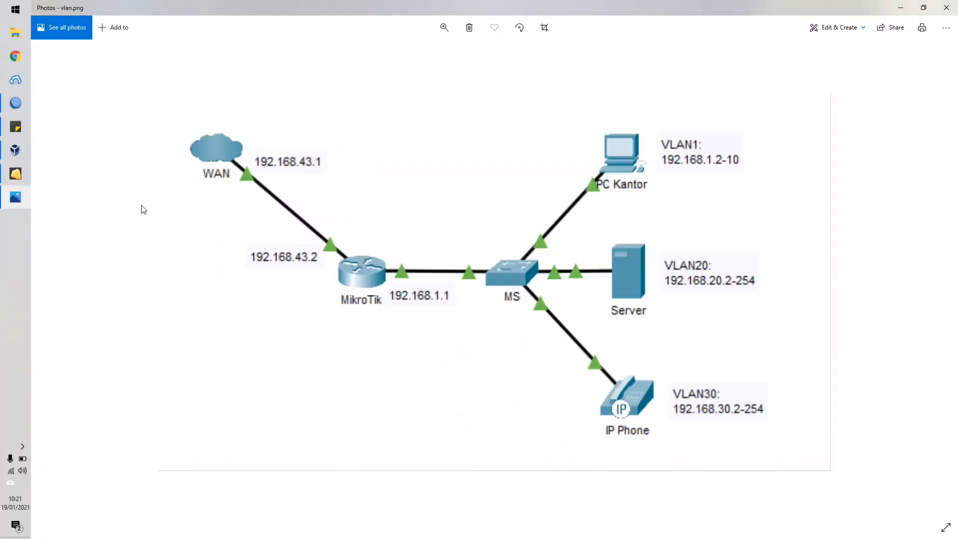
left_click(15, 150)
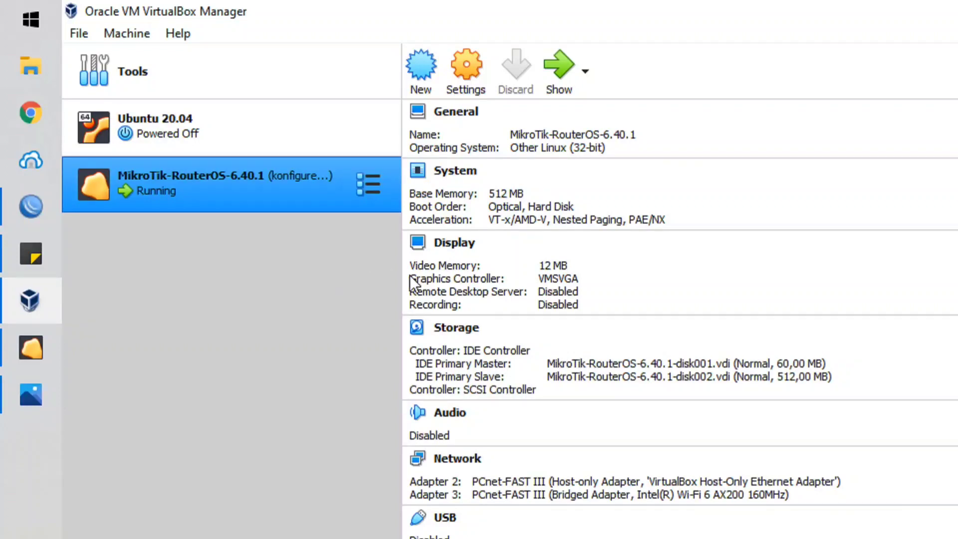
left_click(80, 33)
key("Right")
mouse_move(77, 38)
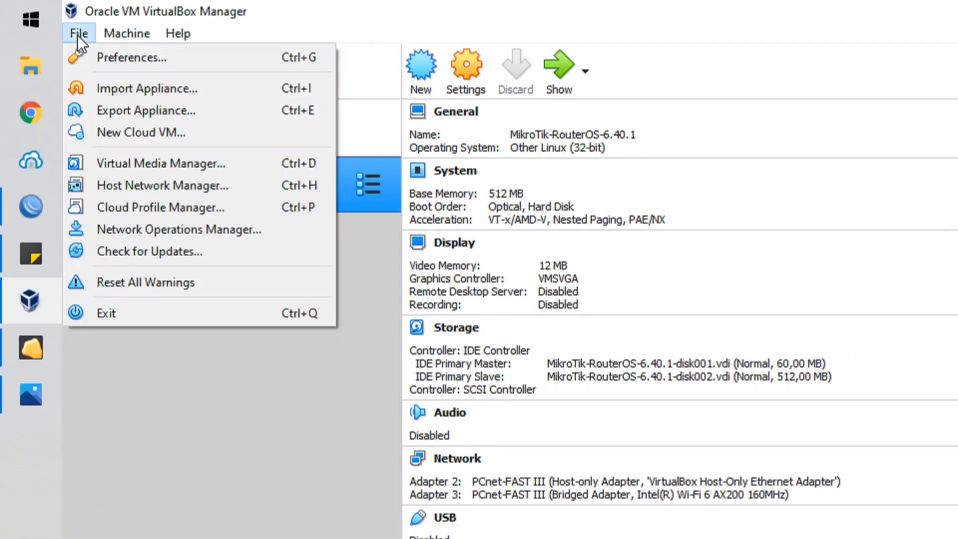
left_click(116, 87)
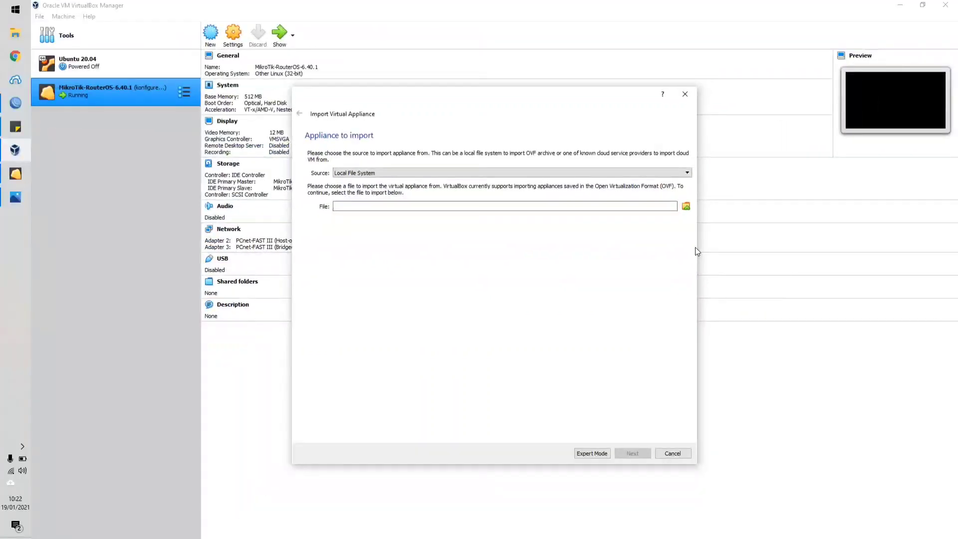
left_click(686, 206)
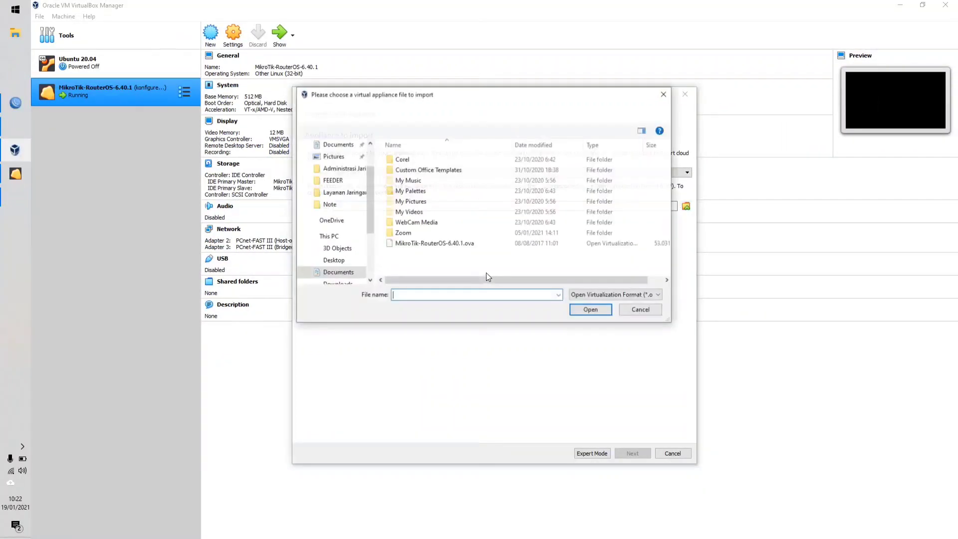
left_click(447, 250)
left_click(584, 310)
left_click(630, 456)
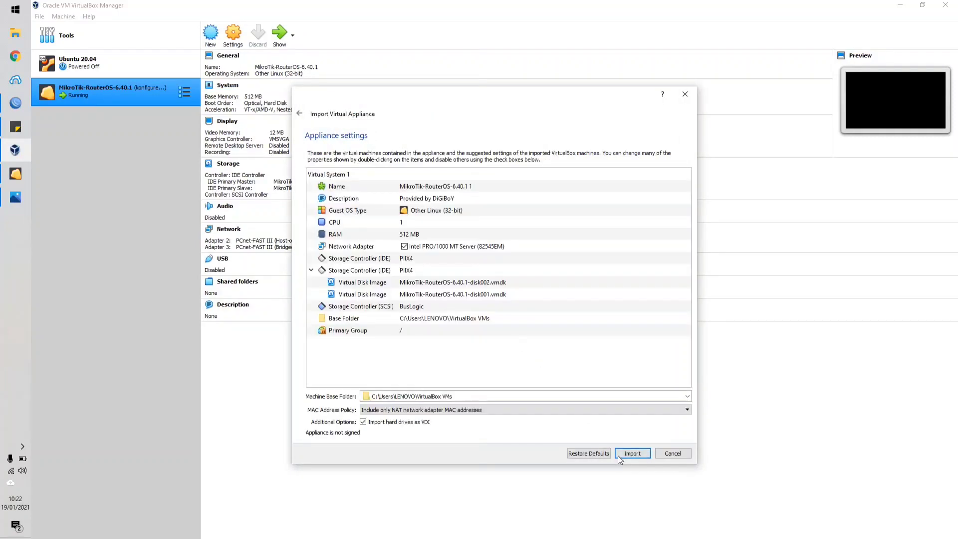
left_click(641, 453)
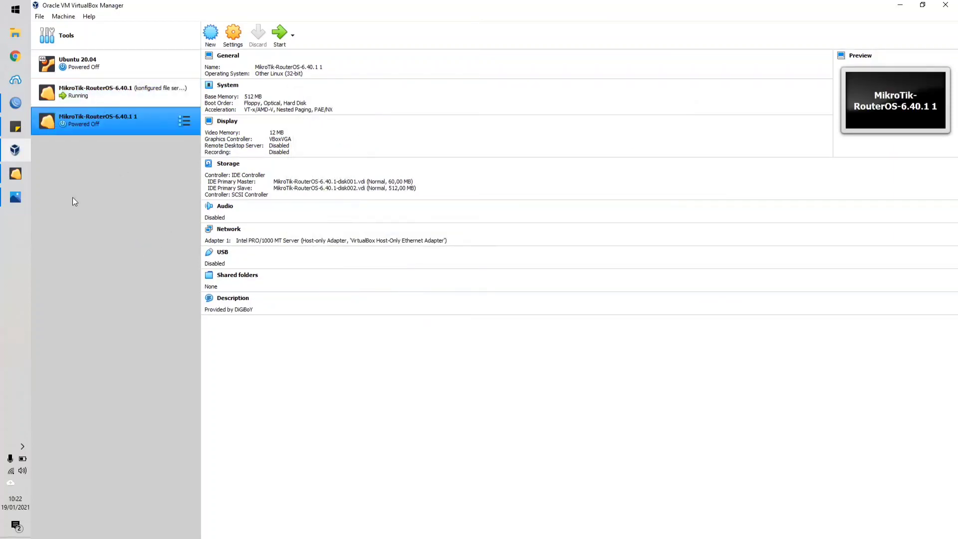
Consult the network topology diagram vlan.png in Photos and return to VirtualBox.
left_click(18, 198)
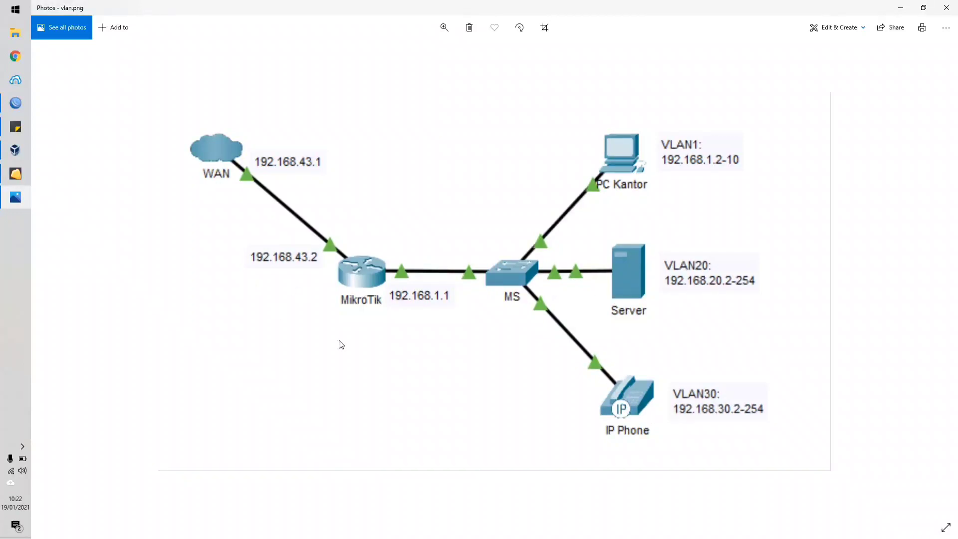
left_click(23, 204)
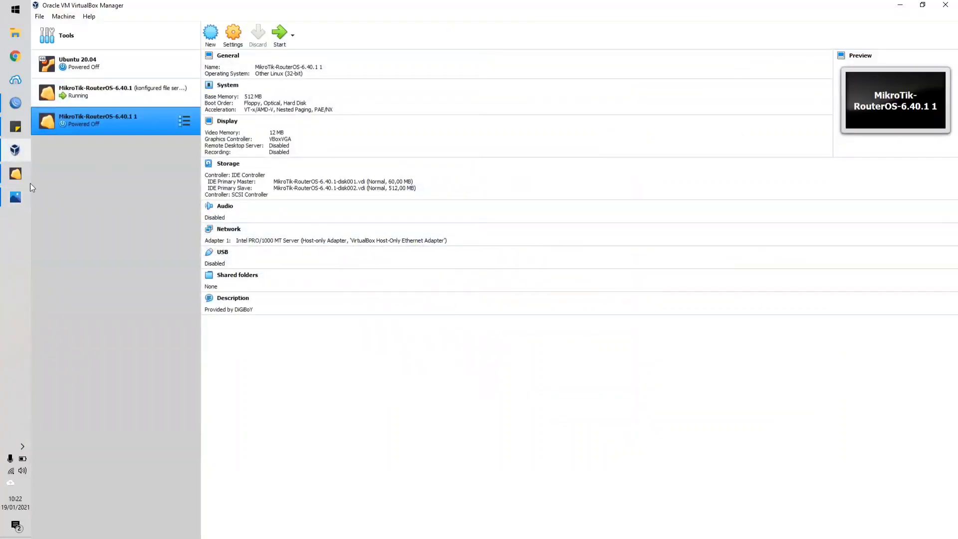
left_click(19, 195)
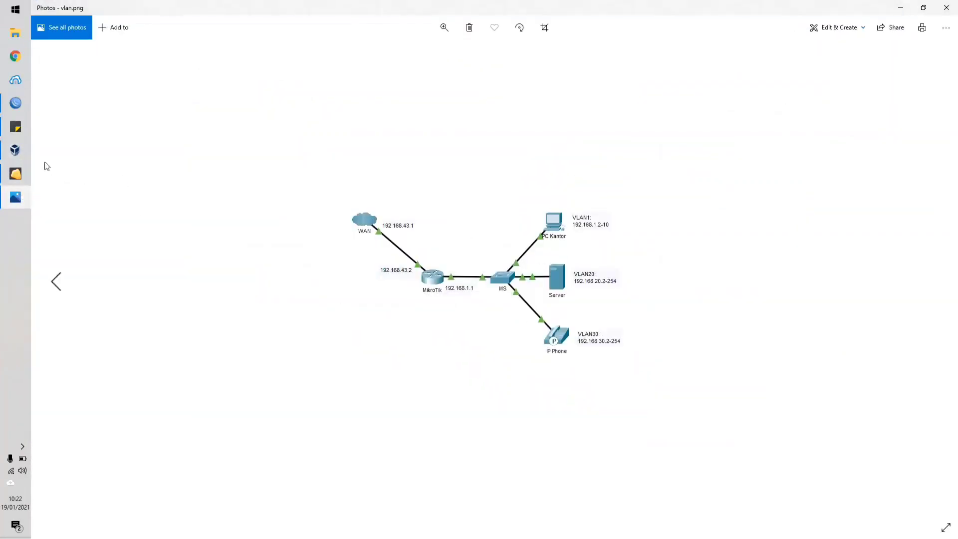
left_click(22, 154)
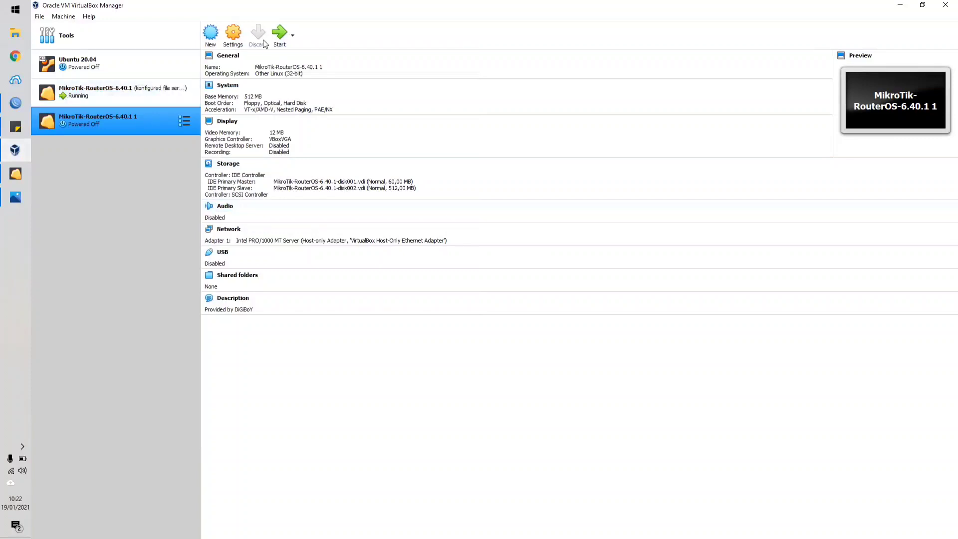
Set the display graphics controller of the MikroTik-RouterOS-6.40.1 1 machine to VMSVGA, check its Adapter 1, and save the settings.
left_click(236, 39)
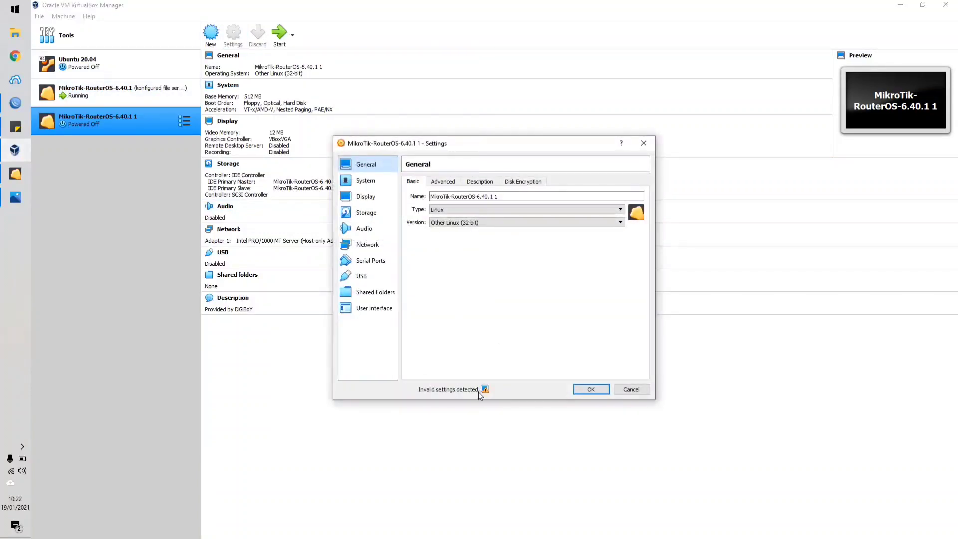
left_click(364, 196)
left_click(474, 269)
left_click(474, 283)
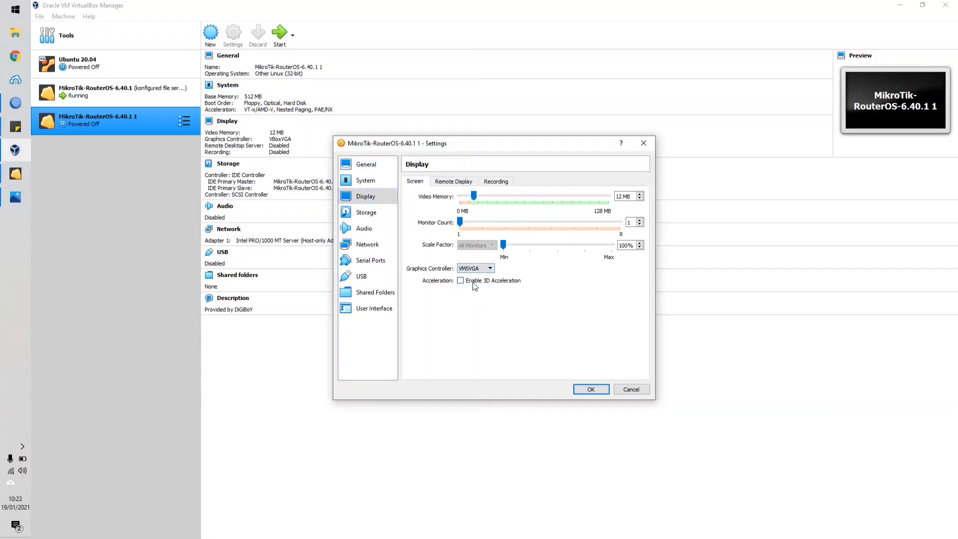
left_click(373, 245)
left_click(483, 285)
left_click(424, 184)
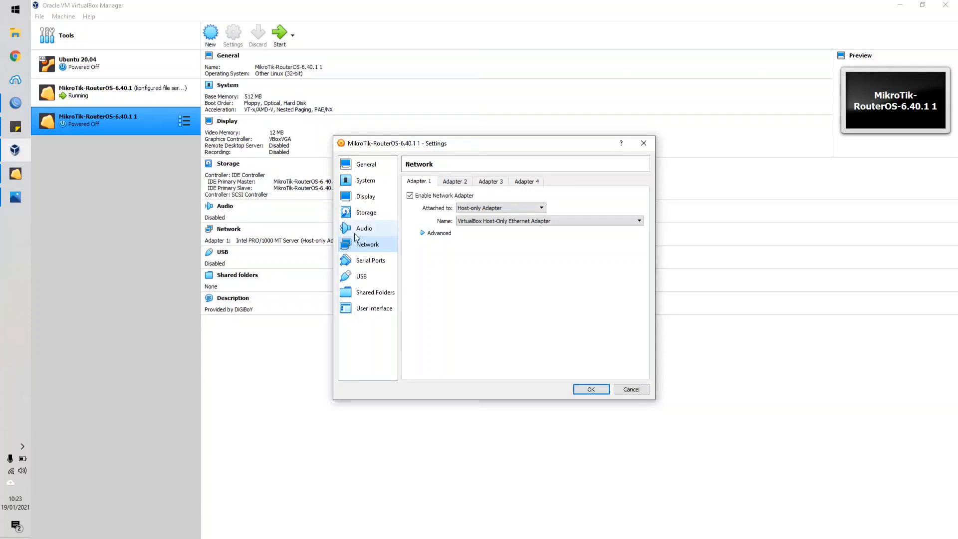
left_click(589, 389)
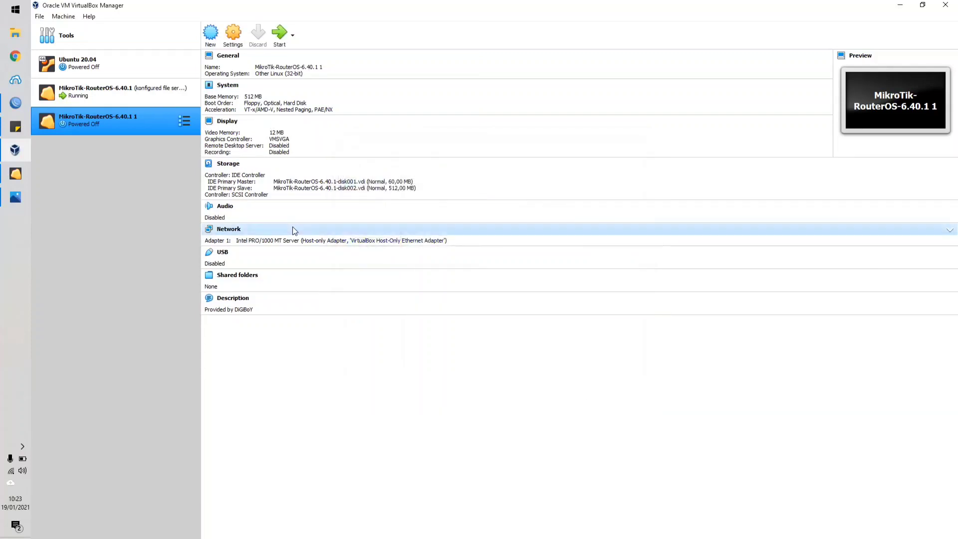
Review the network adapters of the running MikroTik-RouterOS-6.40.1 machine and reselect the newly imported MikroTik-RouterOS-6.40.1 1 machine.
left_click(145, 99)
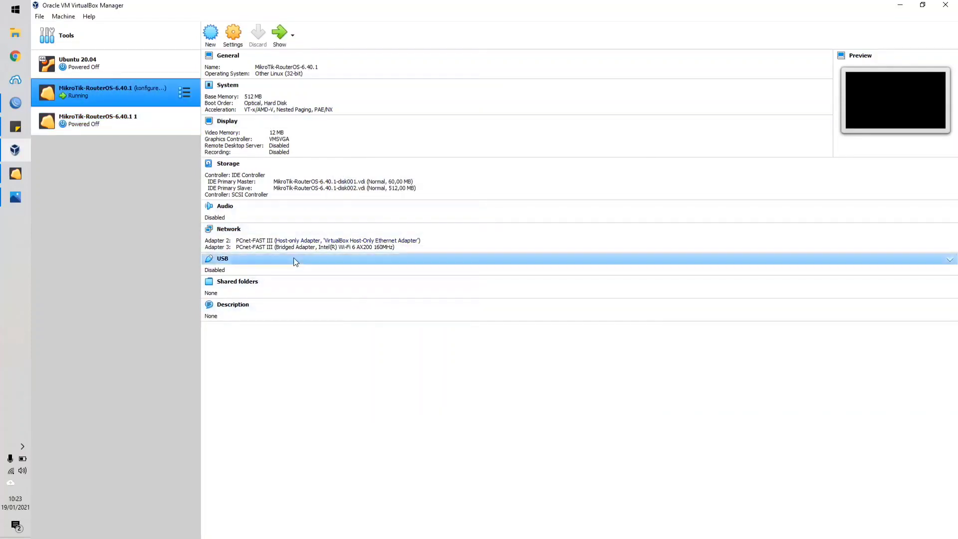
left_click(337, 240)
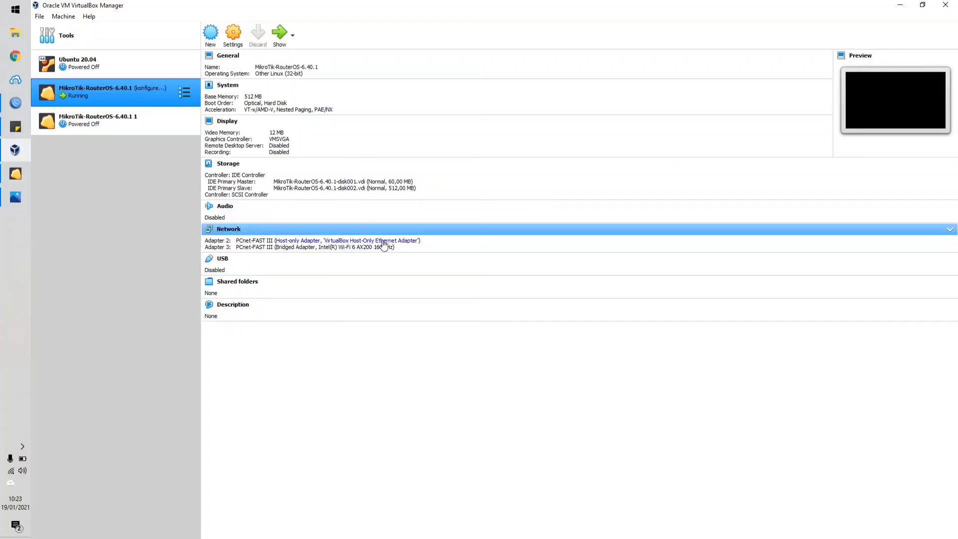
left_click(159, 118)
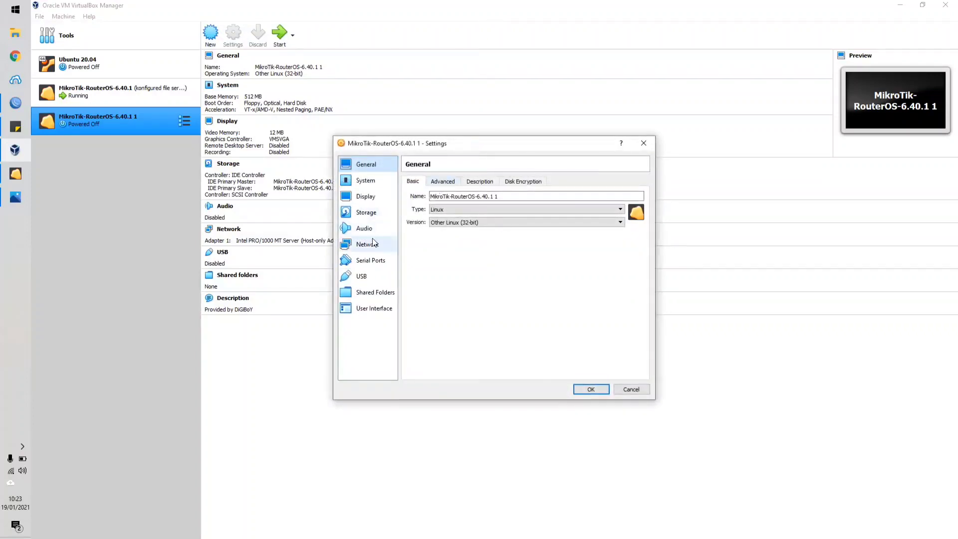
Enable network Adapter 2 of the imported machine as a Host-only Adapter using VirtualBox Host-Only Ethernet Adapter #2.
left_click(367, 244)
left_click(459, 181)
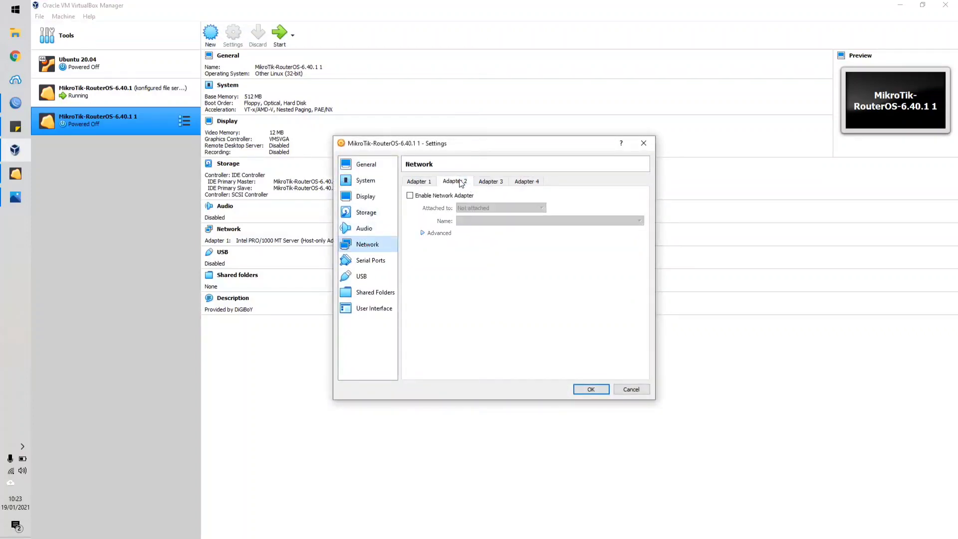
left_click(499, 182)
left_click(458, 185)
left_click(433, 195)
left_click(417, 182)
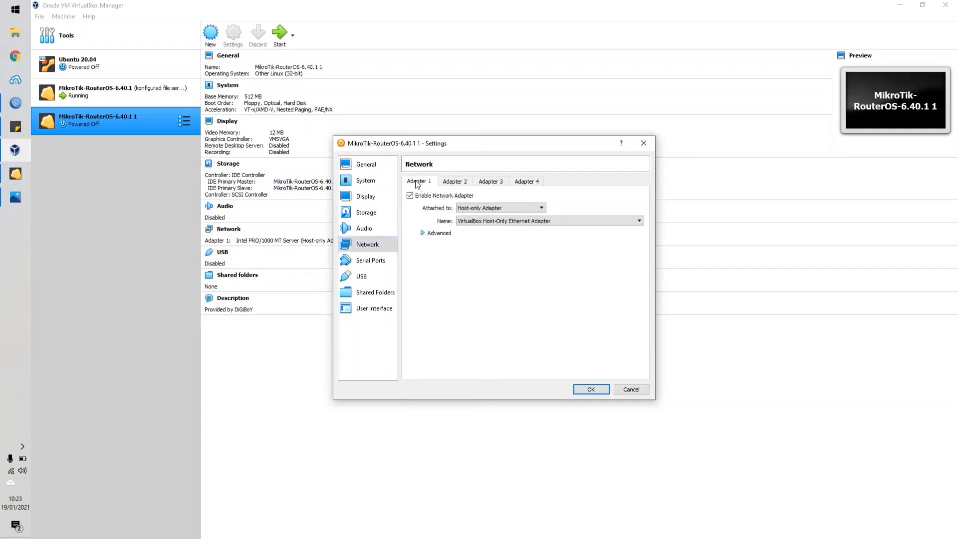
left_click(454, 183)
left_click(485, 208)
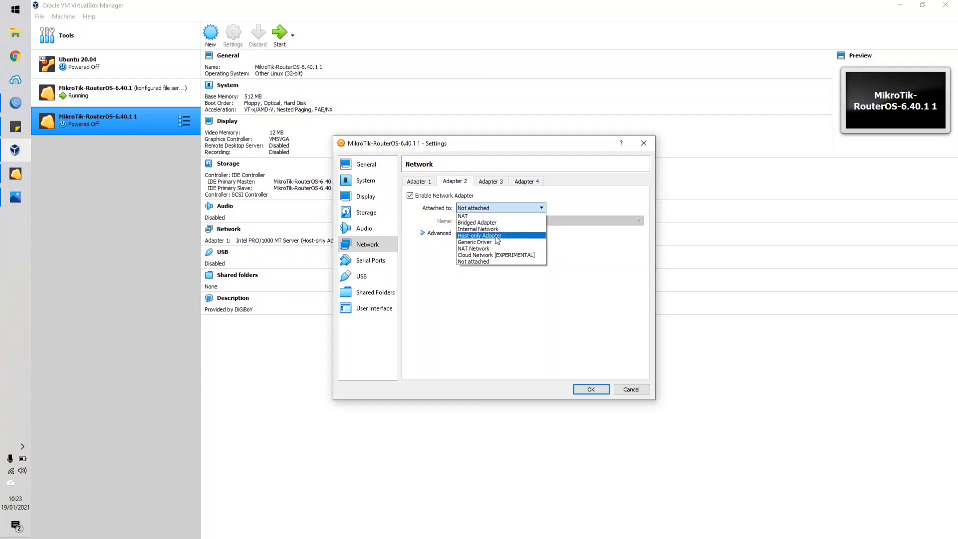
left_click(498, 236)
left_click(483, 225)
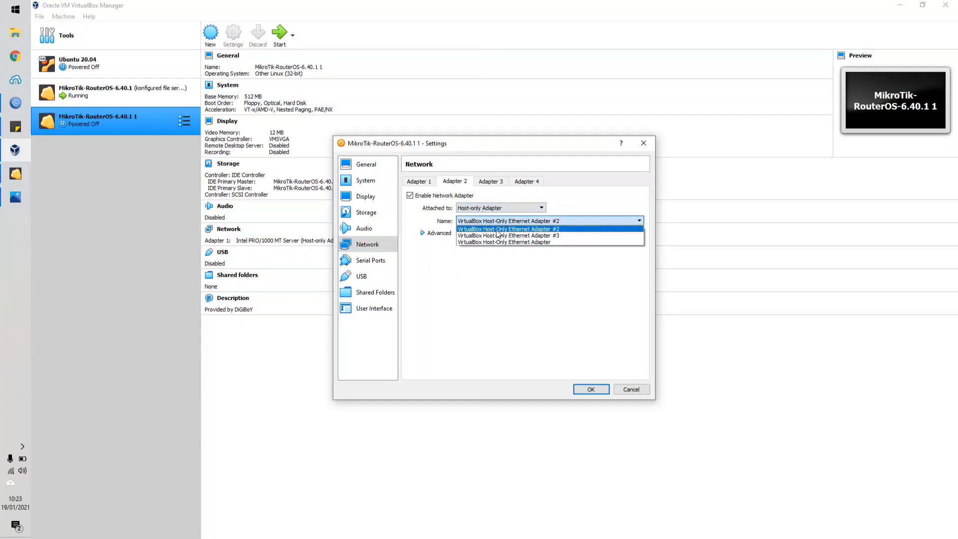
left_click(497, 230)
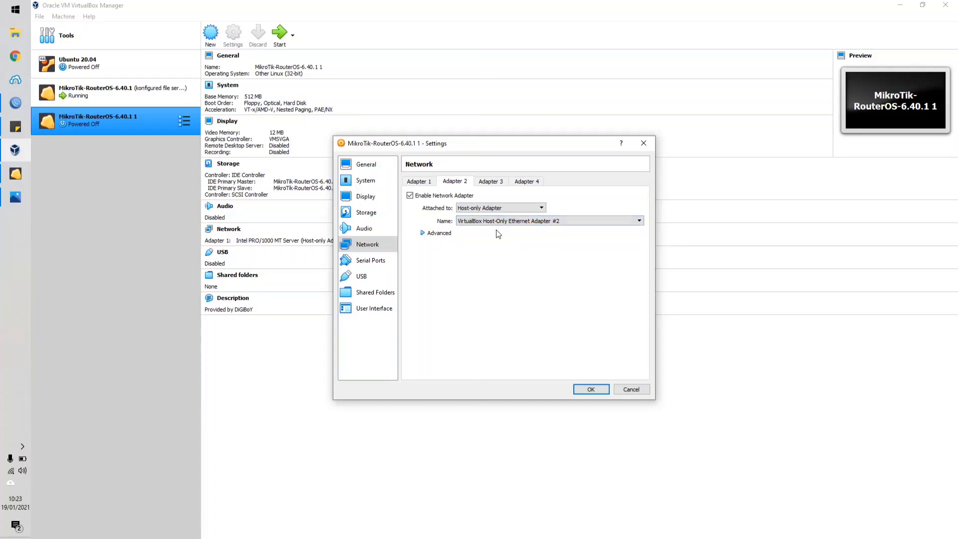
Enable network Adapter 3 as a Host-only Adapter using VirtualBox Host-Only Ethernet Adapter #3.
left_click(494, 183)
left_click(451, 195)
left_click(477, 209)
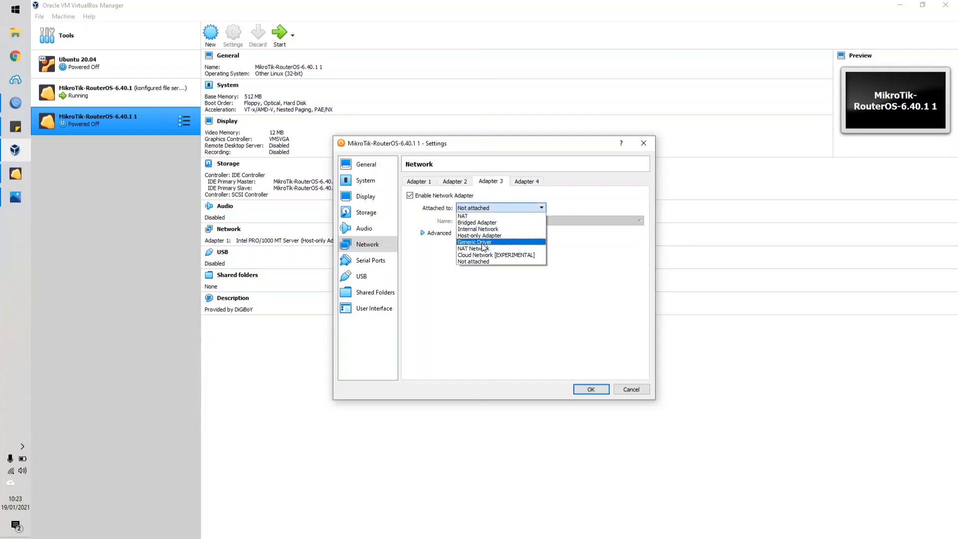
left_click(488, 236)
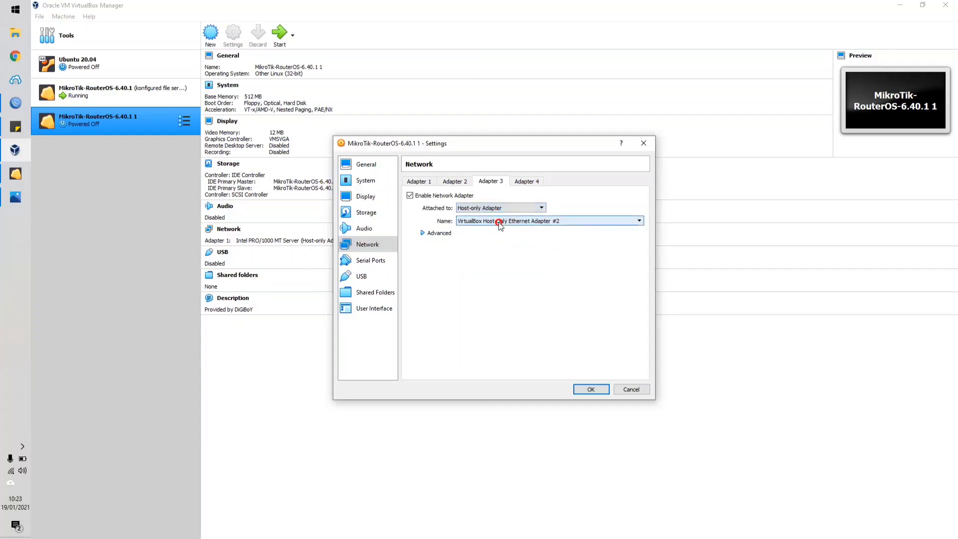
left_click(499, 221)
left_click(553, 236)
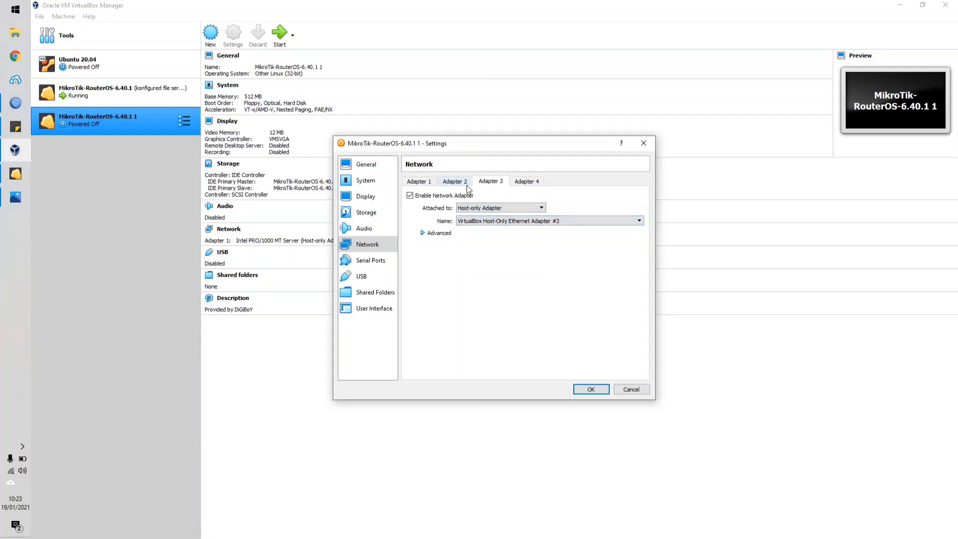
left_click(489, 183)
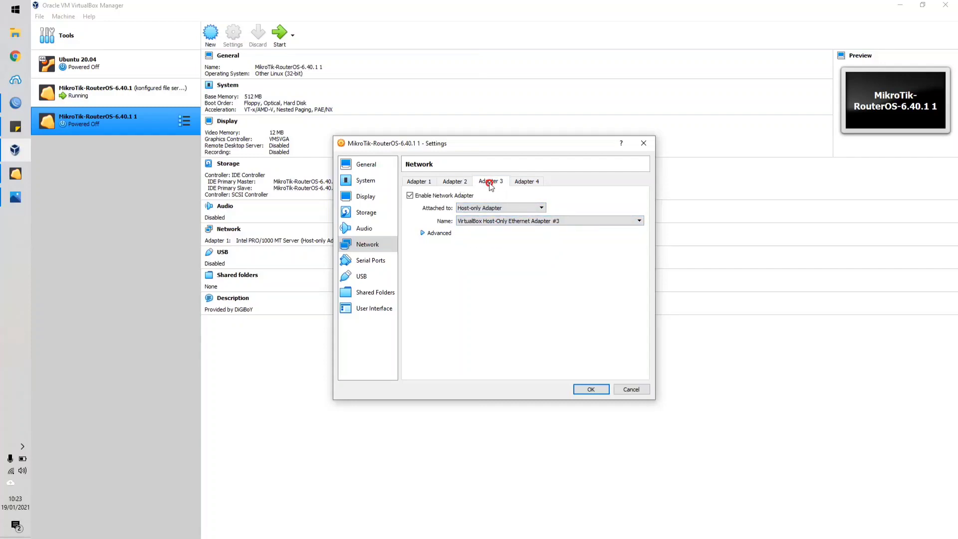
Enable network Adapter 4 as a Bridged Adapter on the Realtek PCIe GbE Family Controller and save the machine settings.
left_click(523, 182)
left_click(455, 195)
left_click(500, 212)
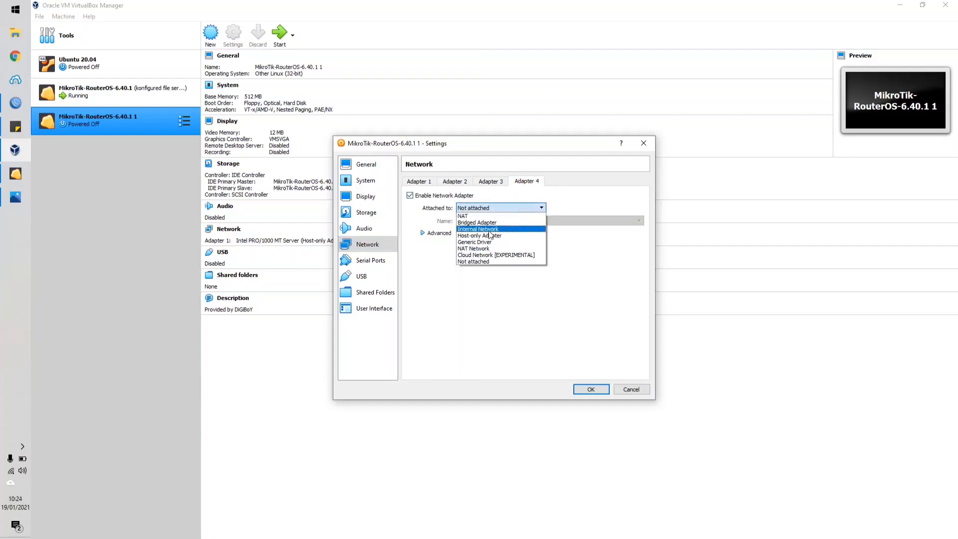
left_click(498, 235)
left_click(500, 221)
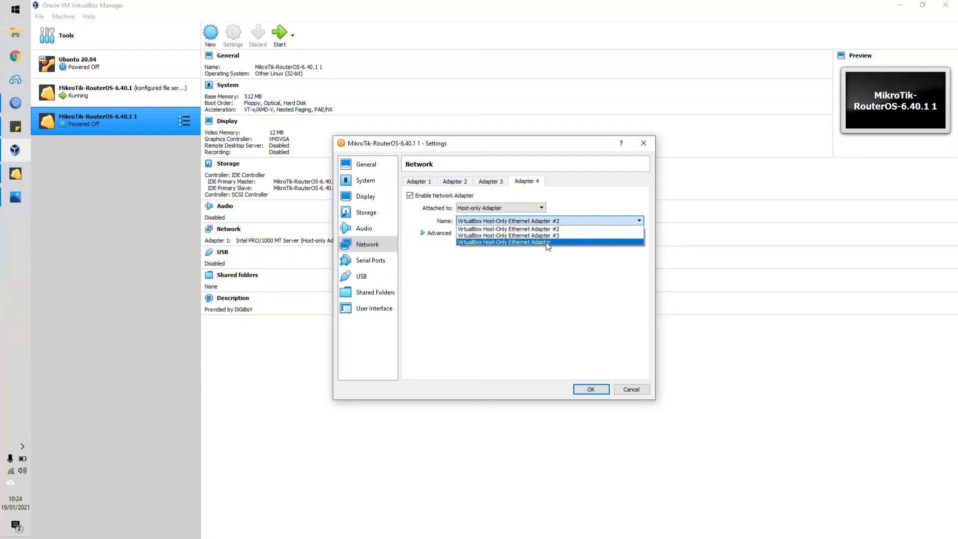
left_click(495, 209)
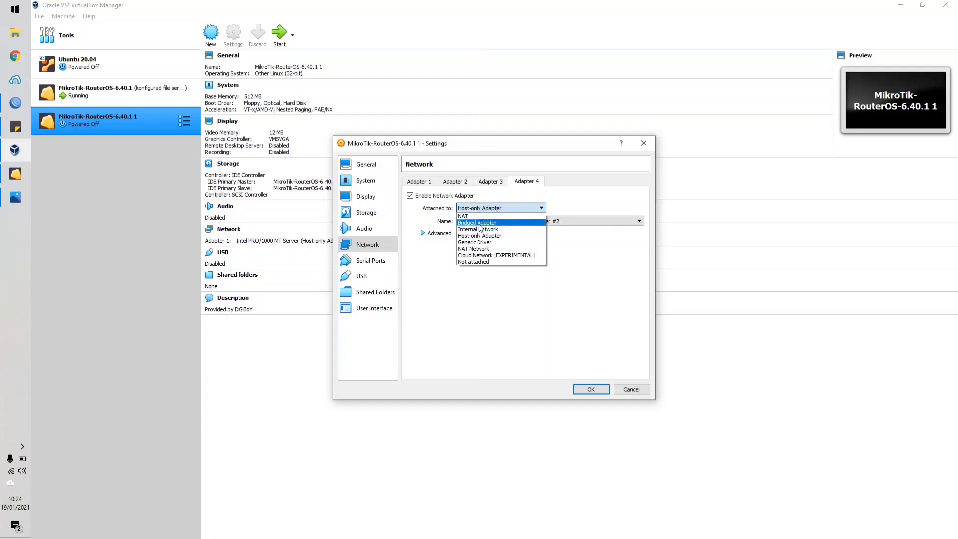
left_click(473, 224)
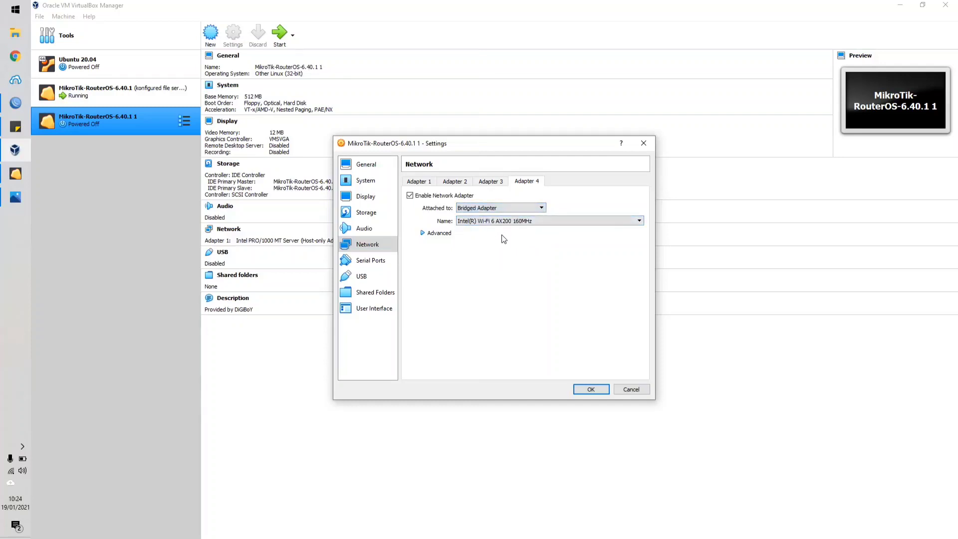
left_click(504, 221)
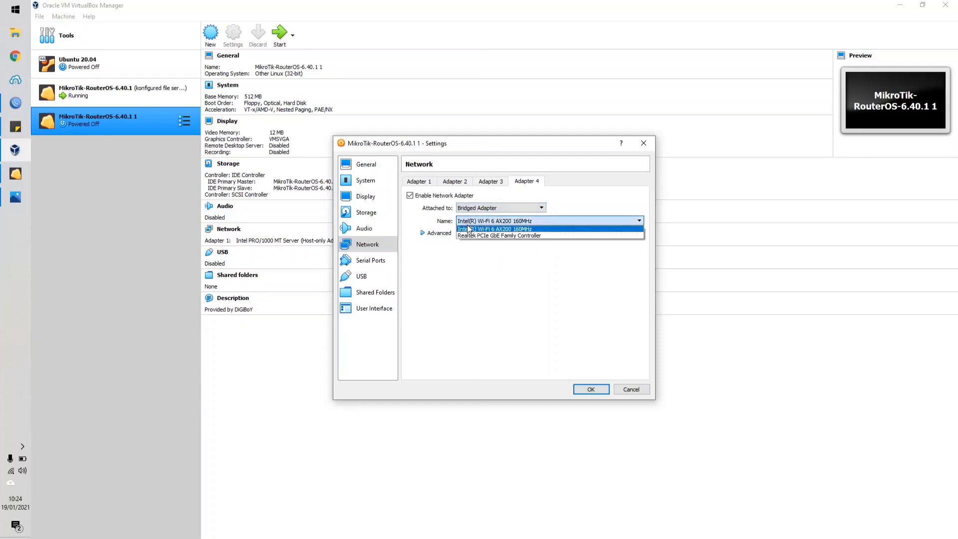
left_click(497, 235)
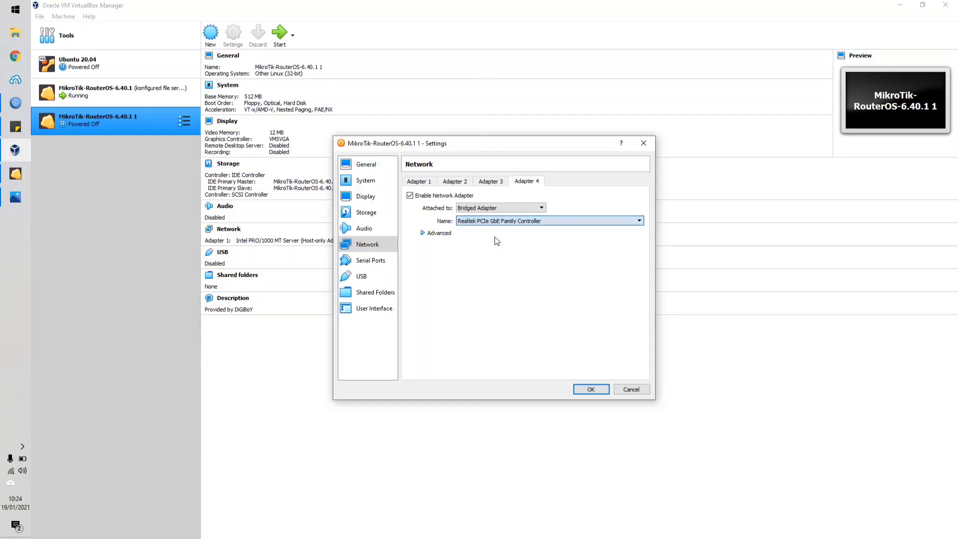
left_click(592, 388)
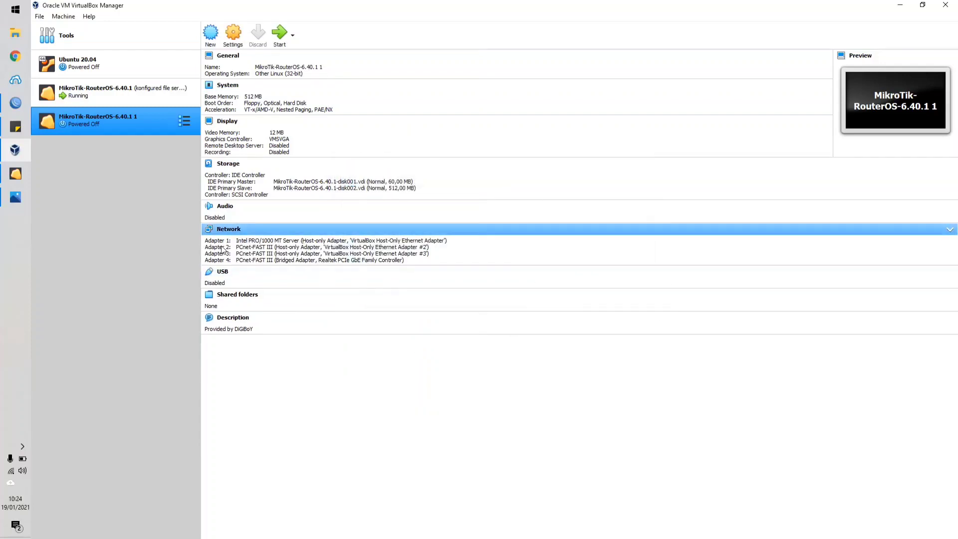
Rename the imported MikroTik-RouterOS-6.40.1 1 machine as MikroTik-VLAN and save its settings.
right_click(109, 124)
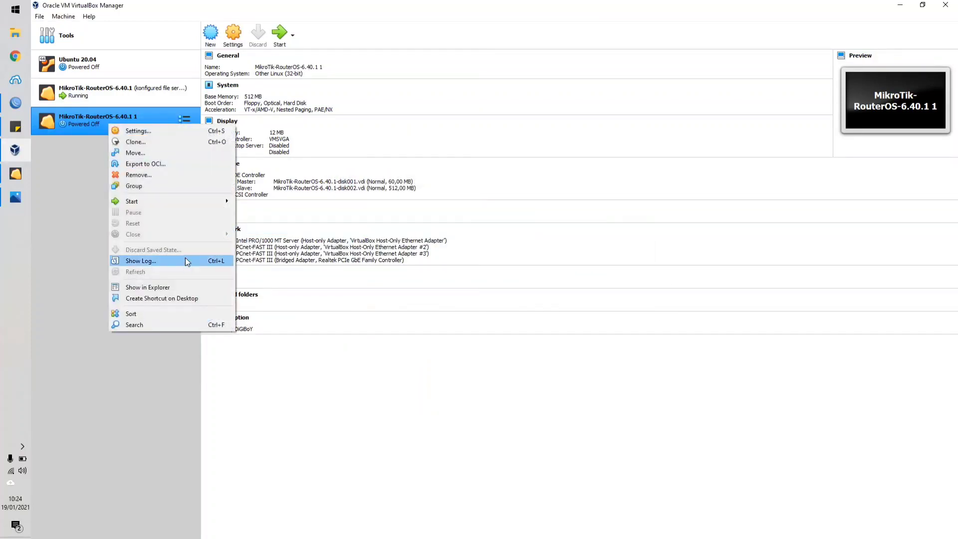
left_click(131, 130)
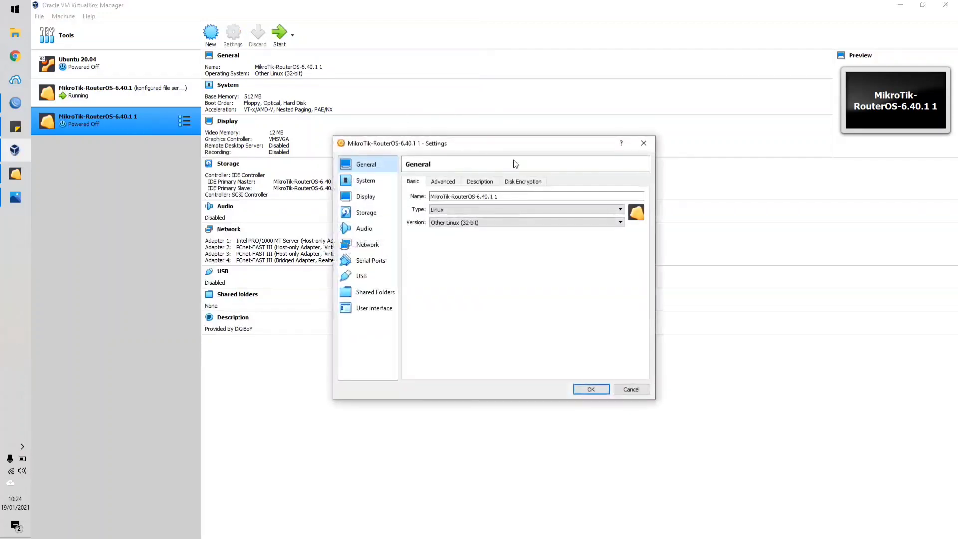
left_click(503, 196)
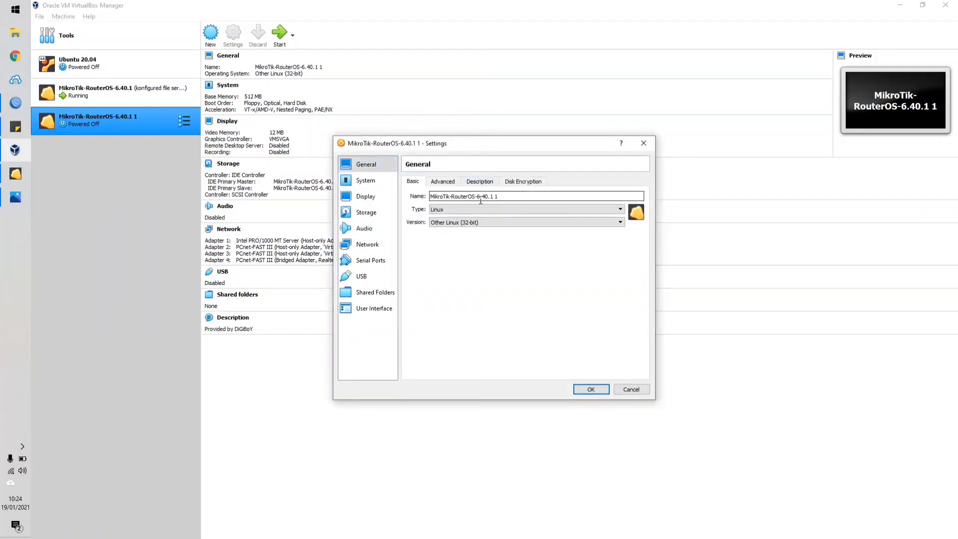
left_click_drag(451, 196, 529, 194)
key("BackSpace")
left_click(590, 389)
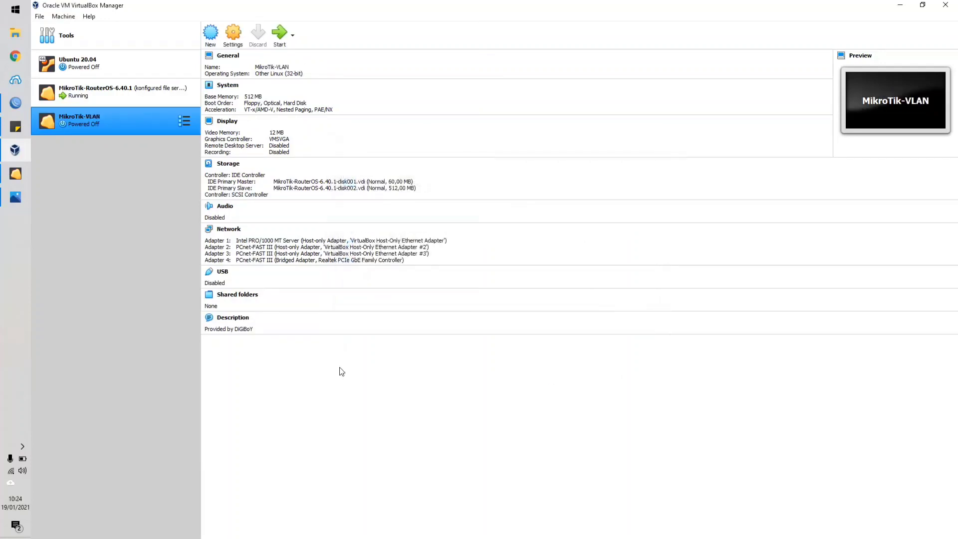
Switch to WinBox and connect to the neighbour 08:00:27:6E:78:30, logging in as admin with the account password.
left_click(12, 104)
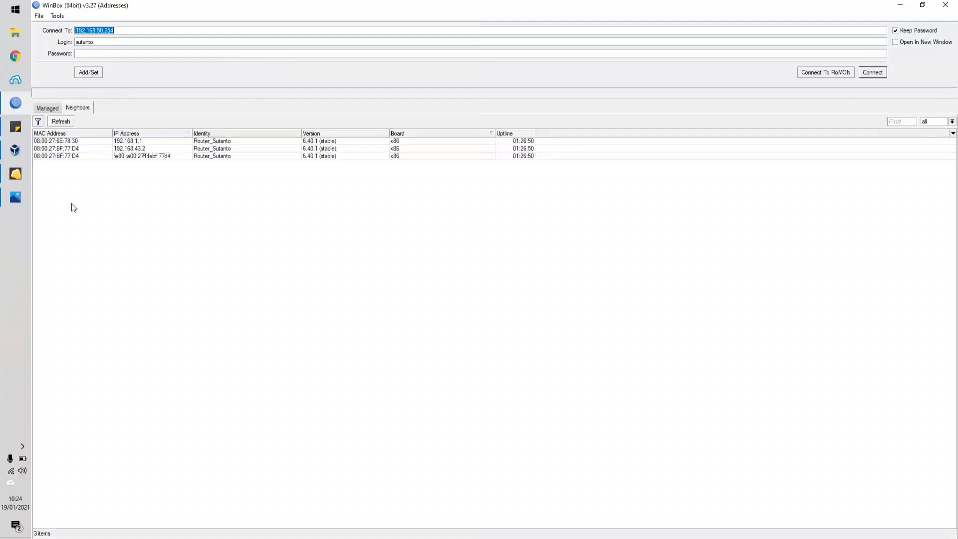
left_click(78, 142)
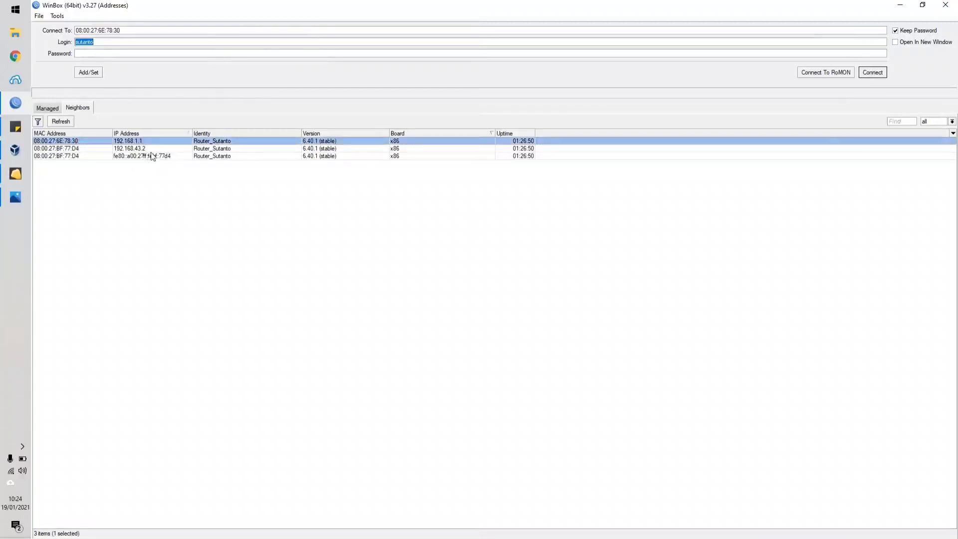
left_click(872, 73)
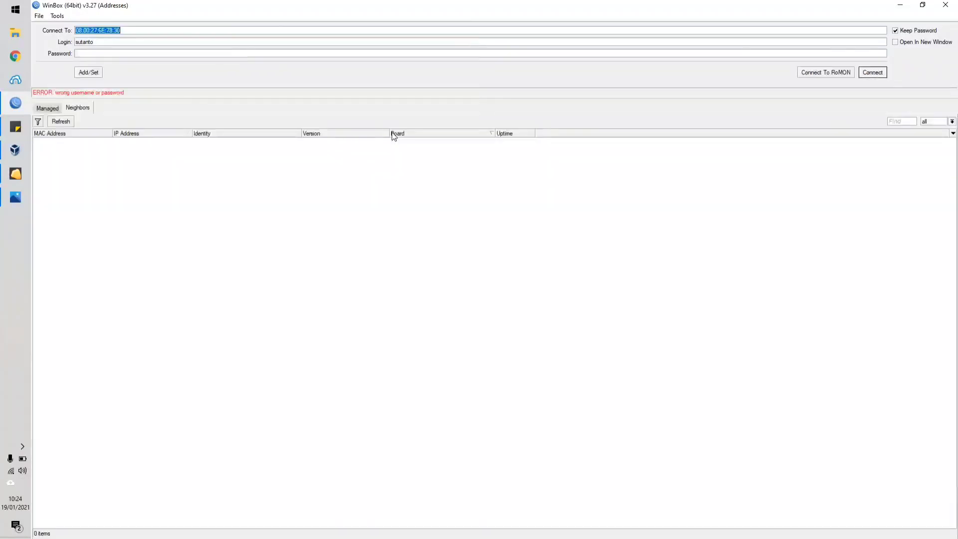
left_click_drag(126, 44, 69, 46)
type("admin")
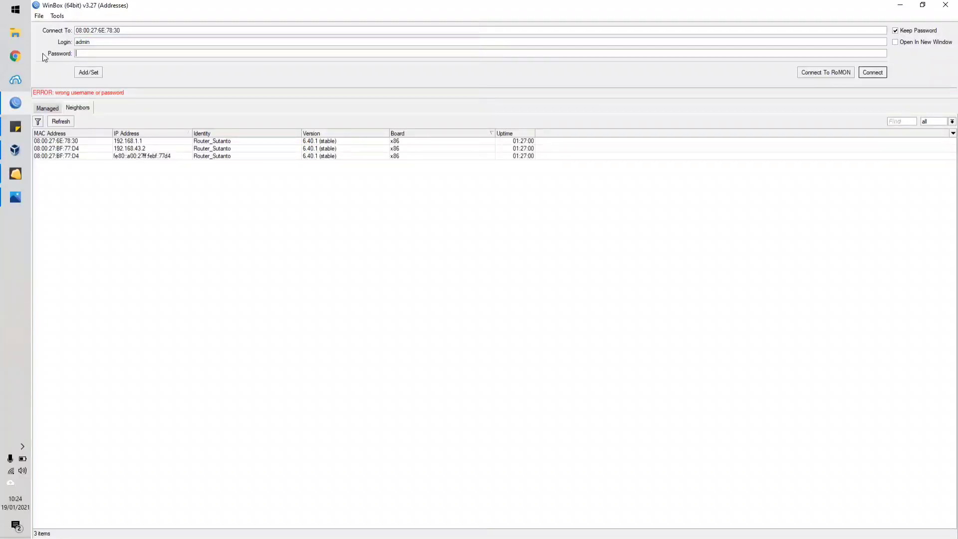
type("*****")
left_click(873, 72)
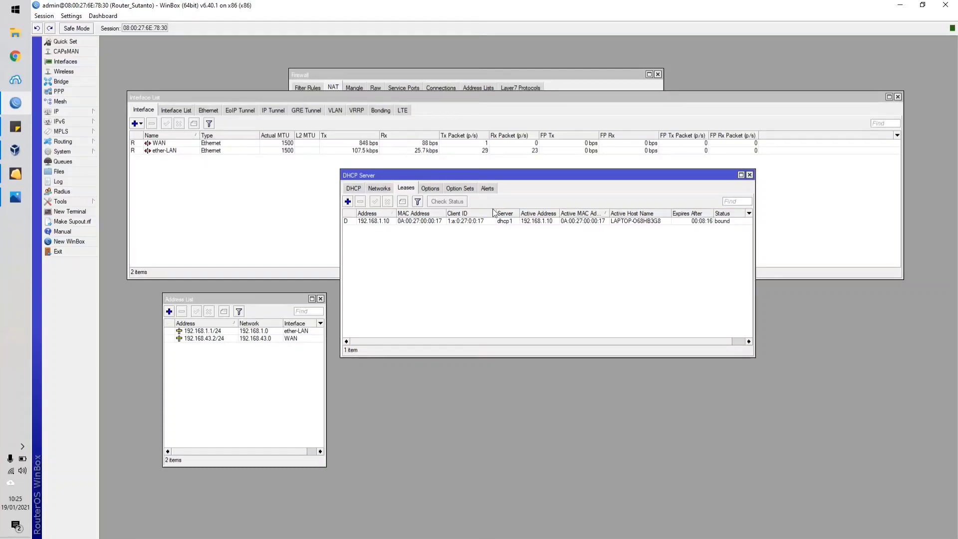
Move the DHCP Server window clear of the Interface List and select the ether-LAN interface.
left_click(464, 223)
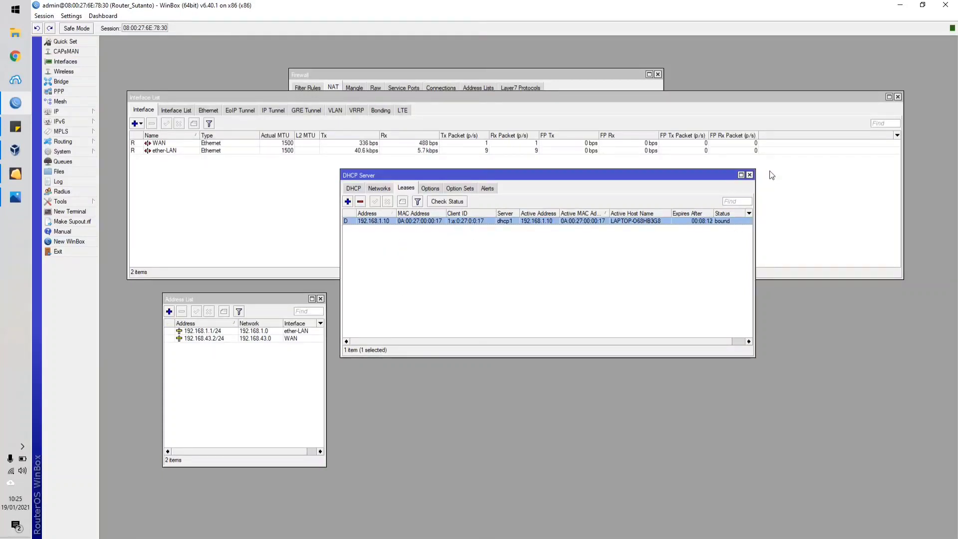
left_click_drag(714, 175, 839, 294)
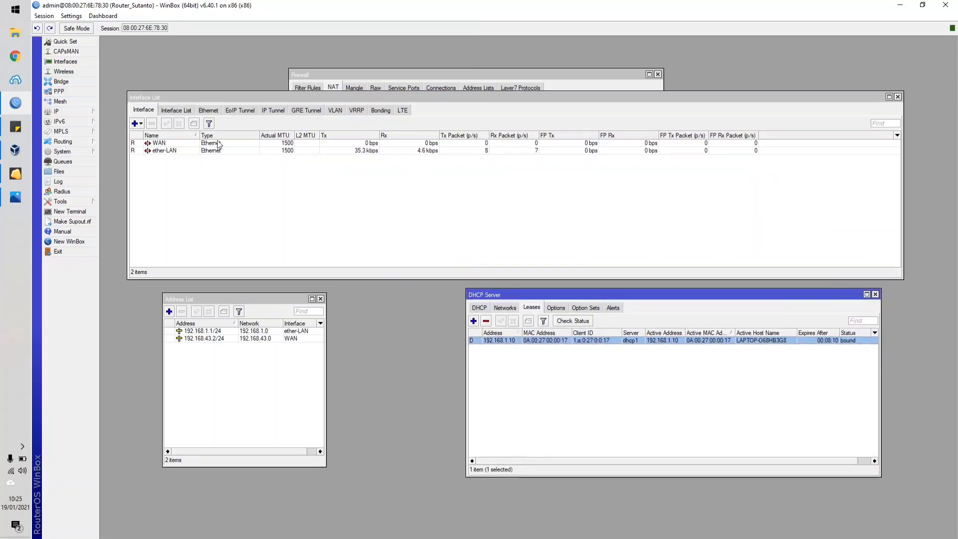
left_click(160, 144)
left_click(162, 151)
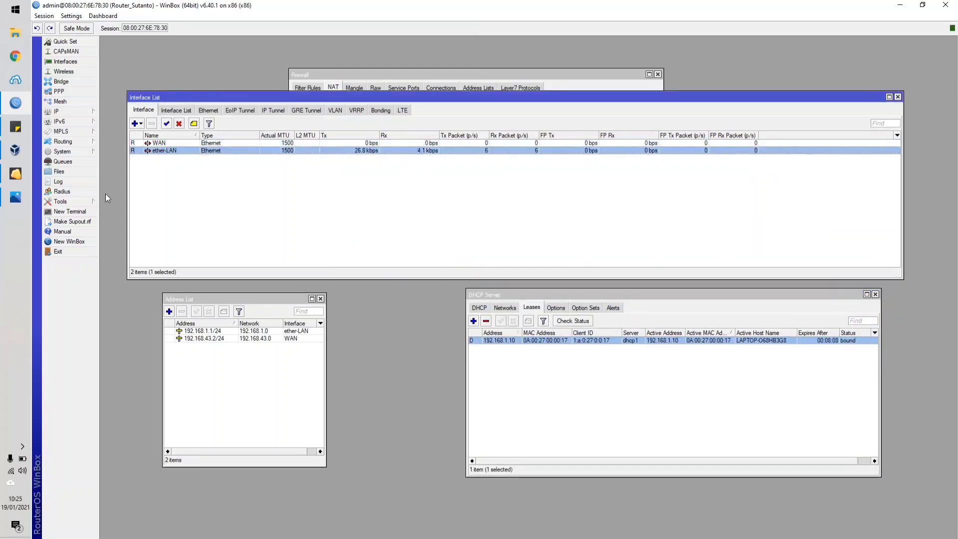
Open a new router terminal and test connectivity by pinging 192.168.43.1 and 8.8.8.8.
left_click(69, 212)
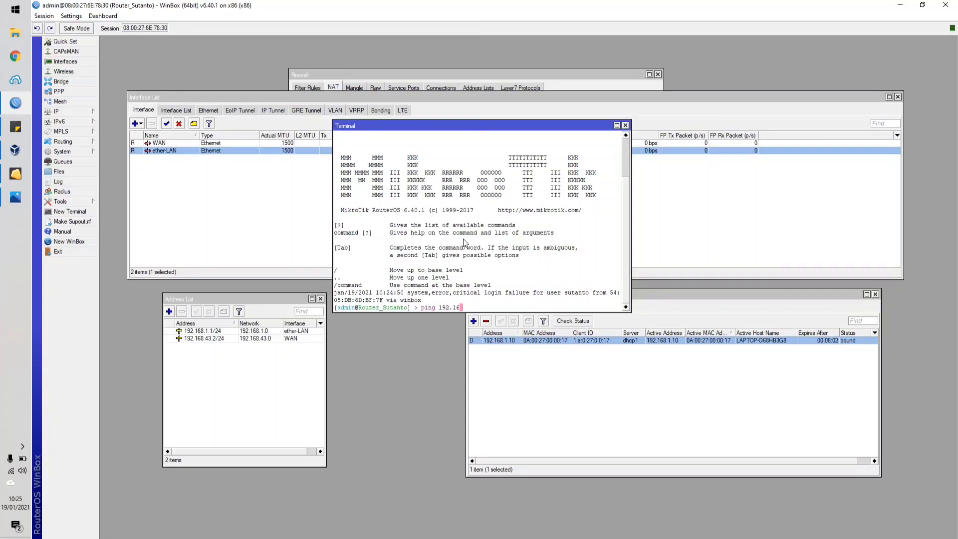
type("1")
key("Return")
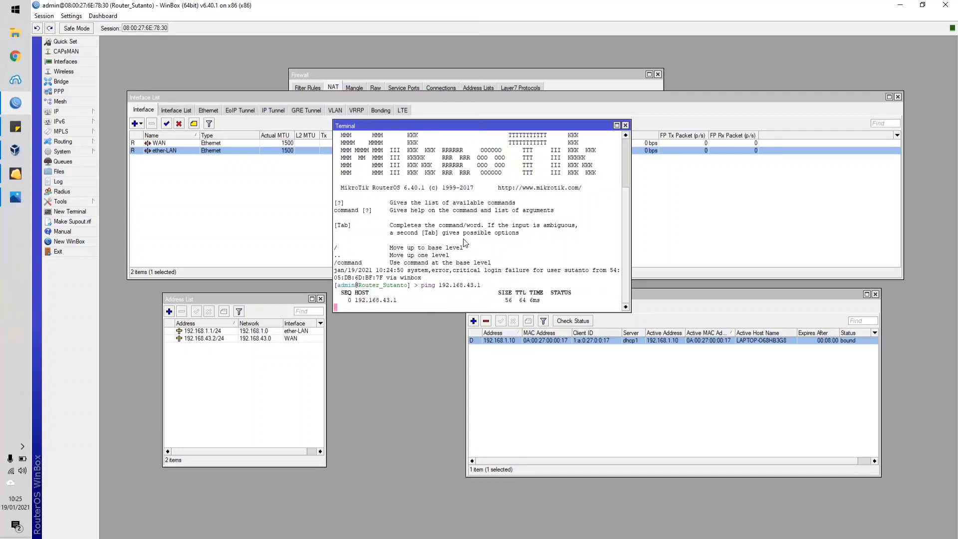
type("ping 8")
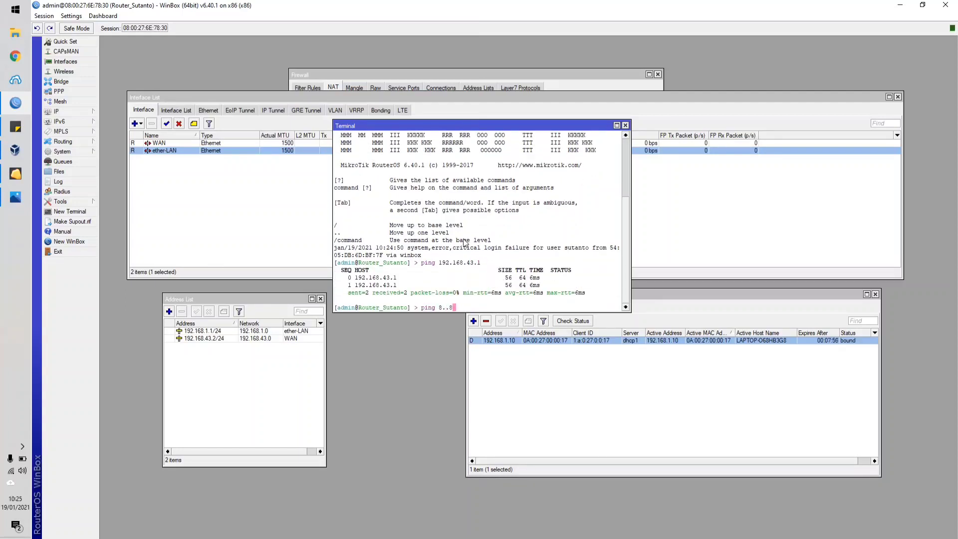
type(".8.8")
key("Return")
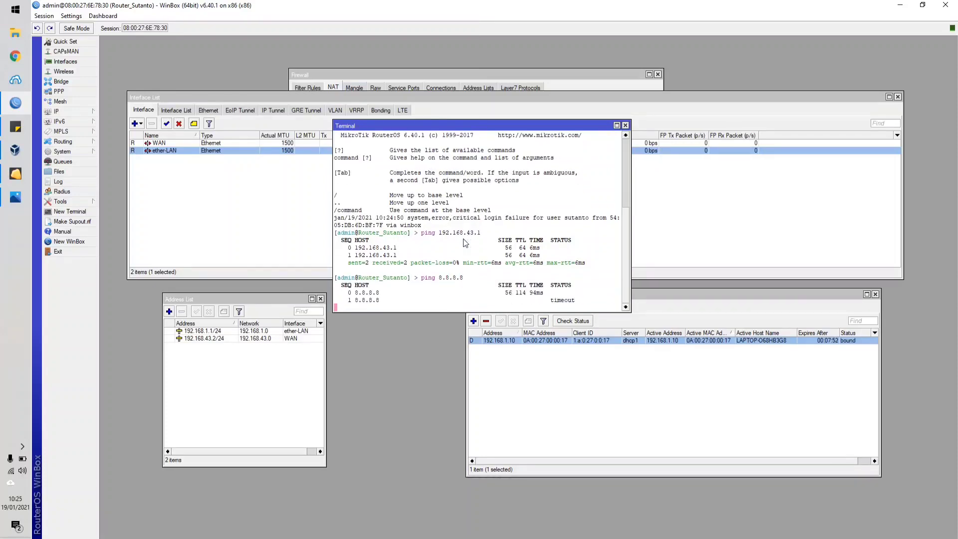
key("ctrl+c")
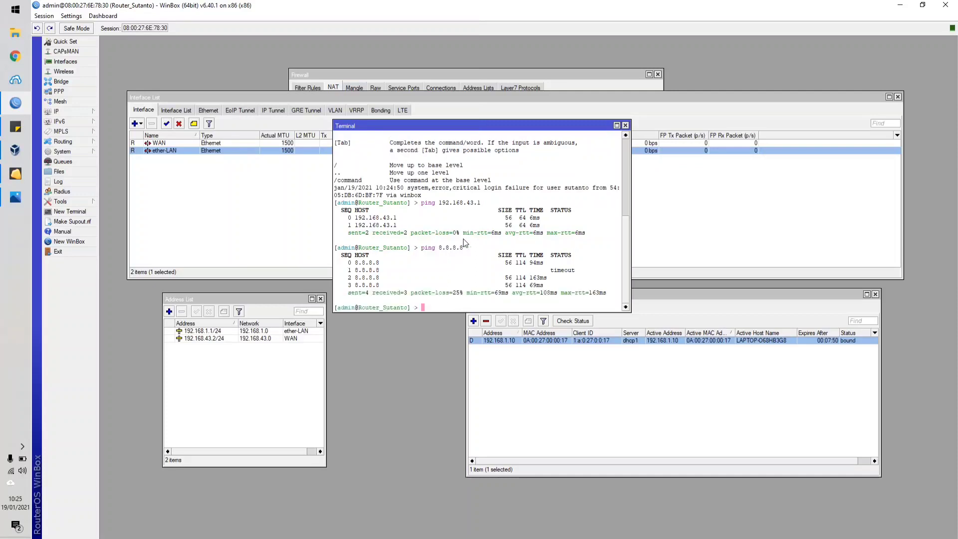
Ping google.com from the router and close the terminal.
type("ping google.com")
key("Return")
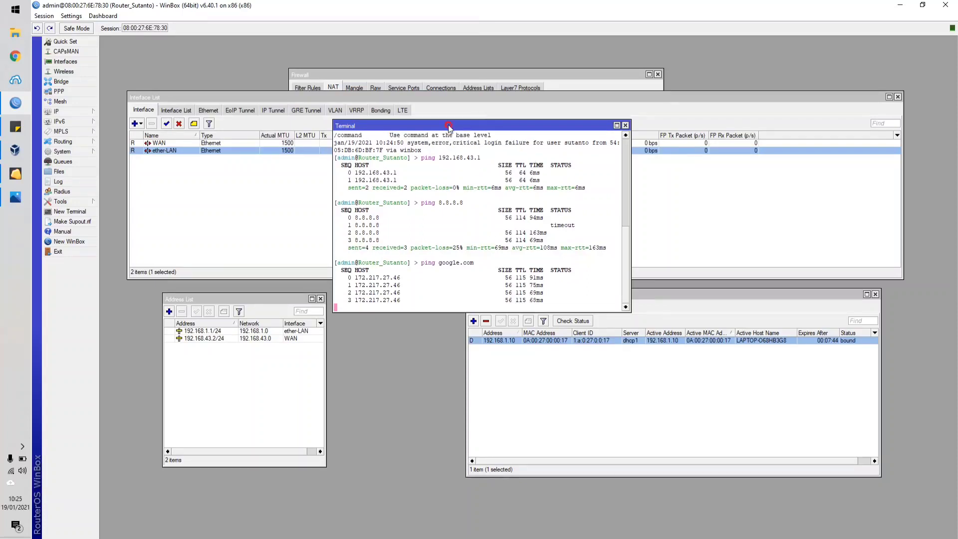
left_click_drag(450, 124, 530, 140)
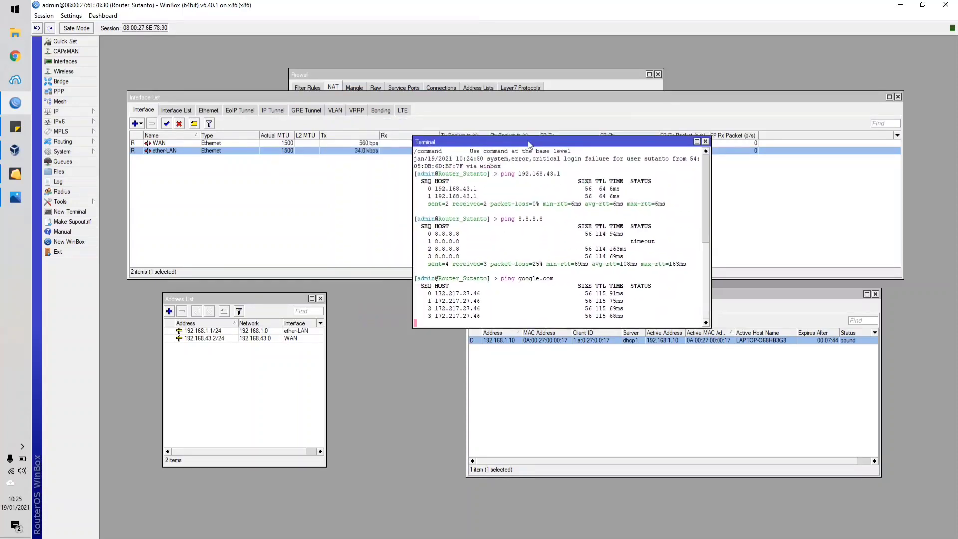
left_click(705, 141)
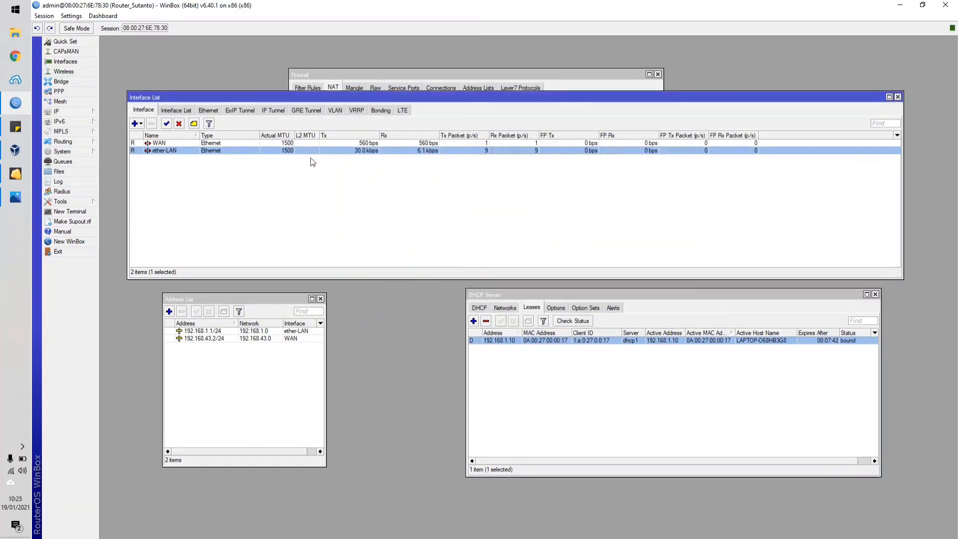
Review the address 192.168.1.1/24, reposition the Interface List window and select the ether-LAN interface in it.
left_click(221, 332)
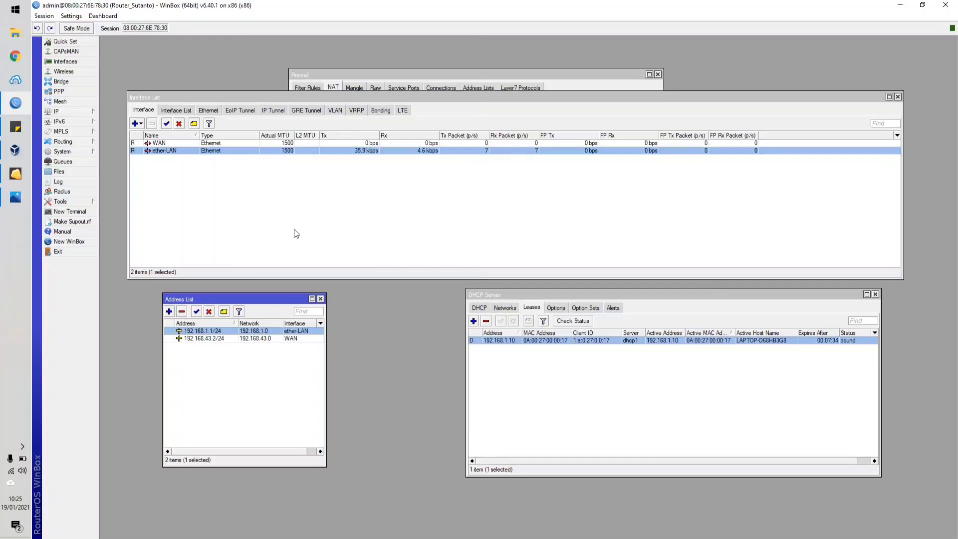
left_click(282, 202)
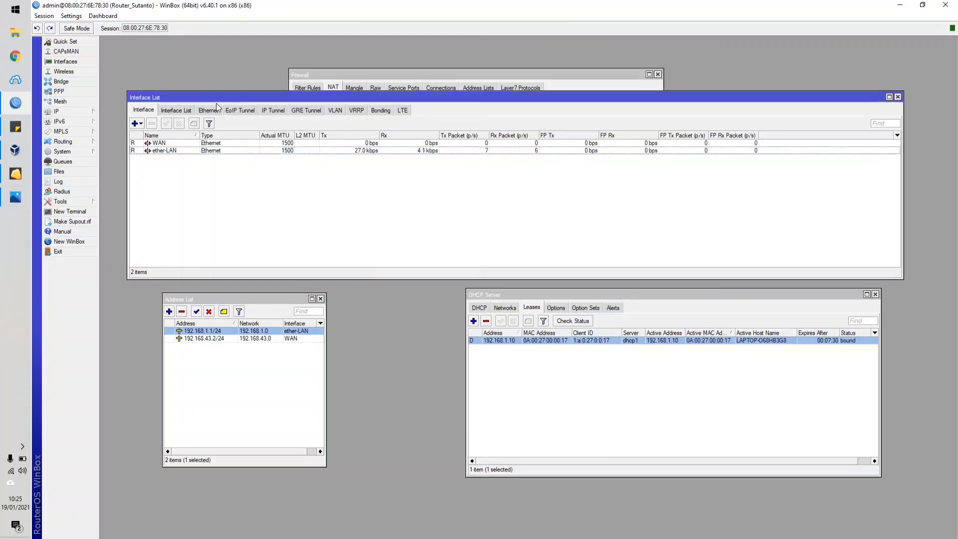
mouse_move(204, 98)
left_mouse_down()
mouse_move(236, 94)
mouse_move(191, 95)
left_mouse_up()
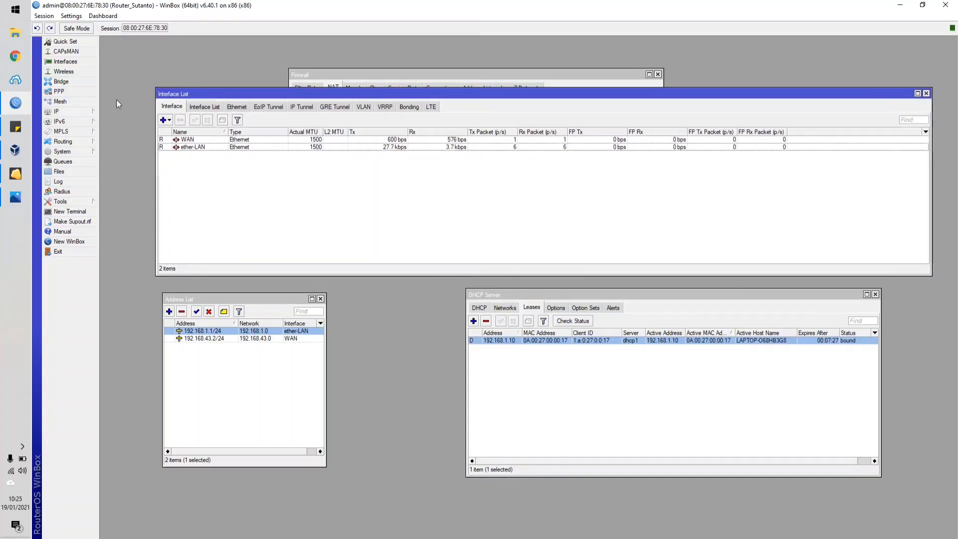
left_click(60, 64)
left_click(205, 98)
left_click(204, 148)
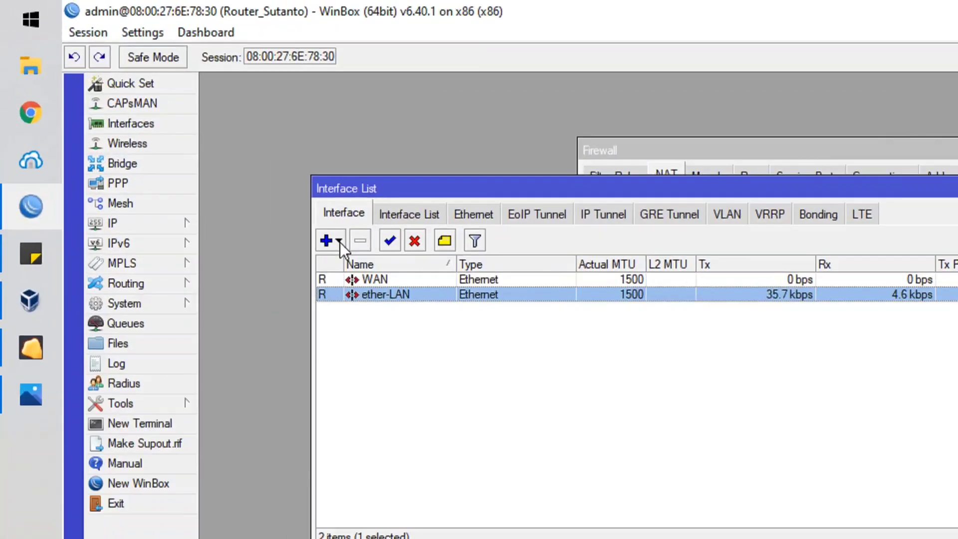
Start a new VLAN interface and name it vlan20, matching the server's VLAN in the topology diagram.
left_click(170, 121)
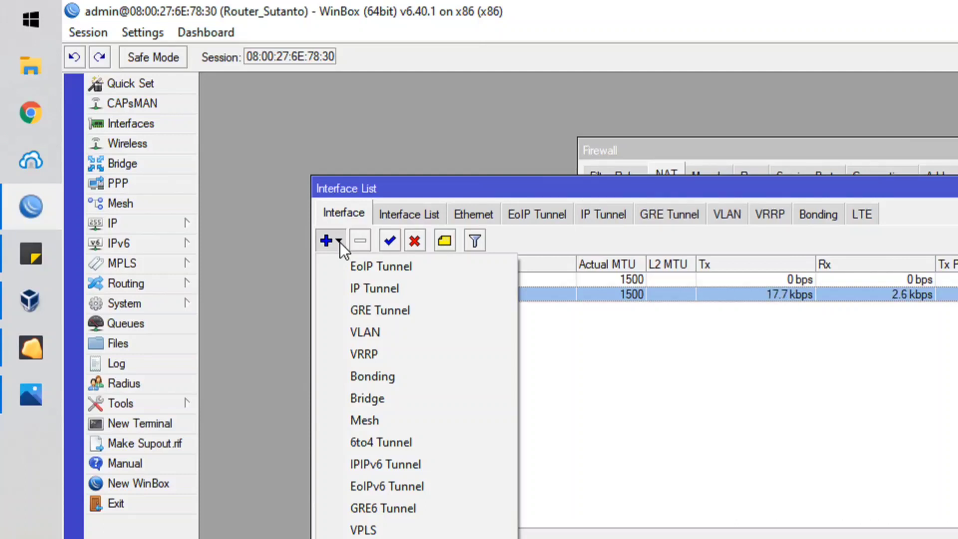
left_click(383, 331)
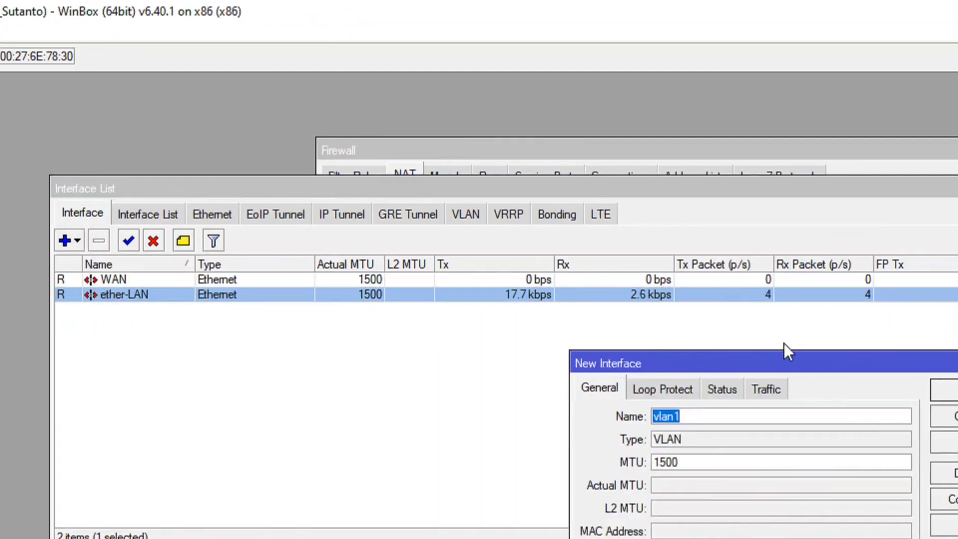
left_click_drag(753, 370, 593, 333)
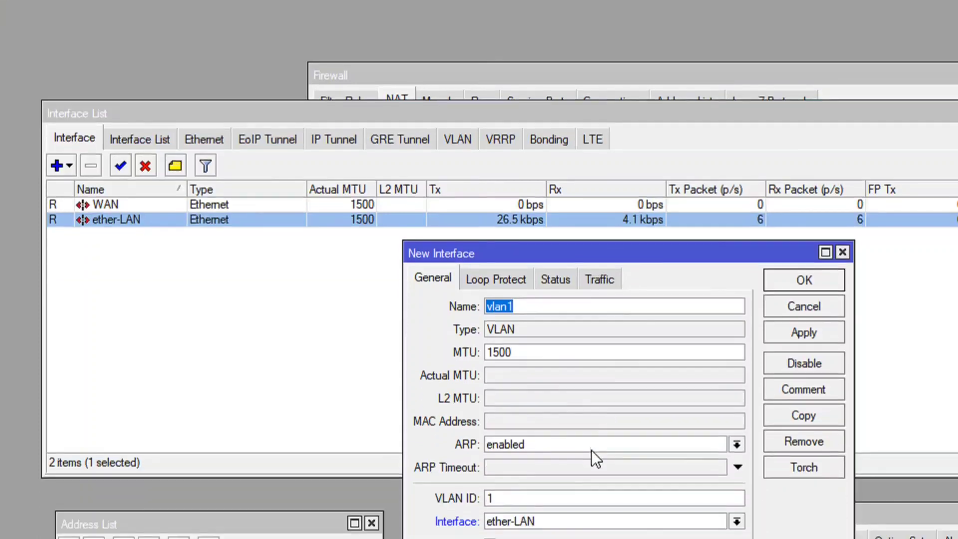
left_click(547, 313)
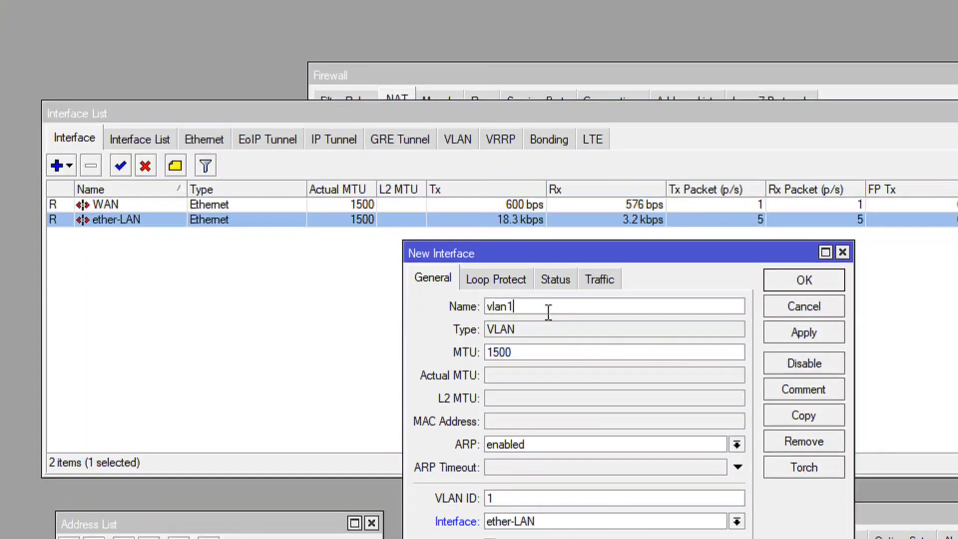
key("BackSpace")
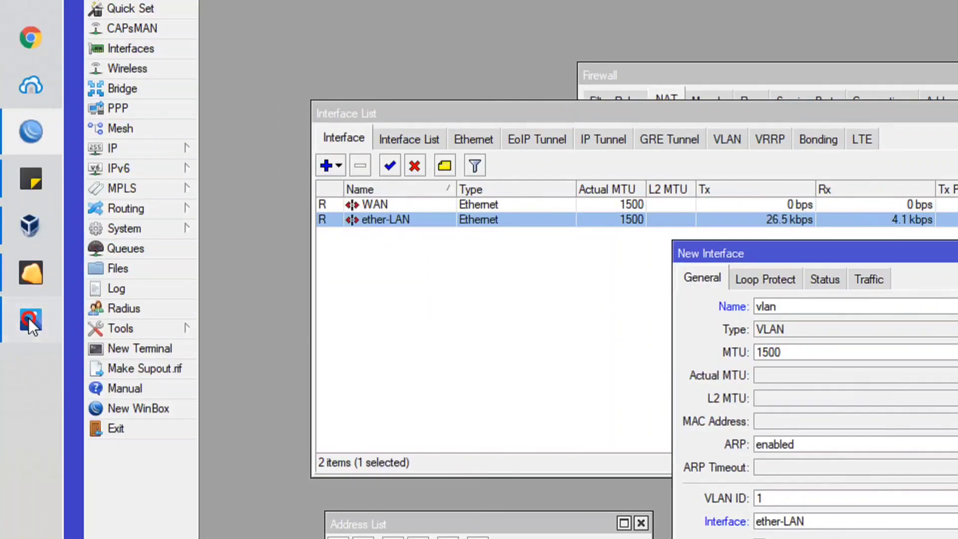
left_click(29, 319)
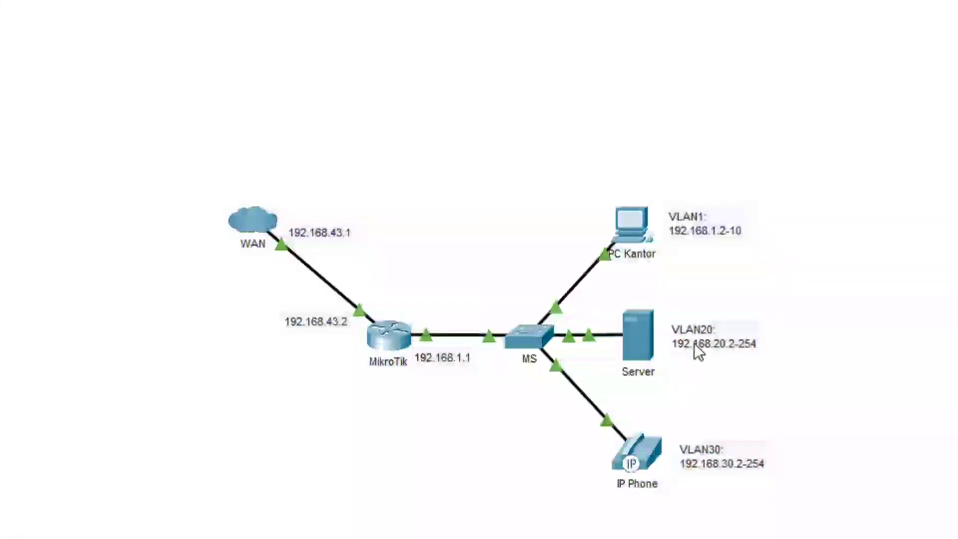
scroll(694, 345, "down", 2)
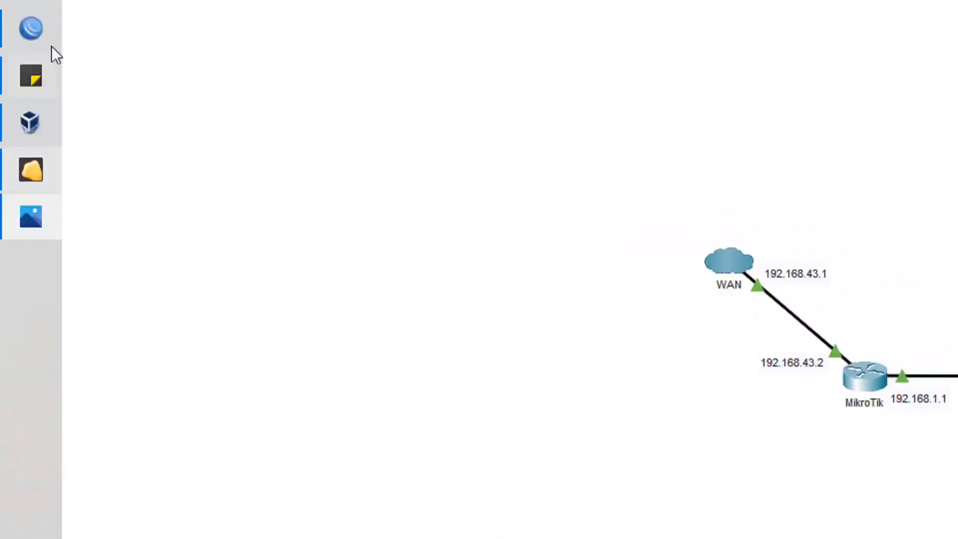
left_click(31, 28)
left_click(748, 303)
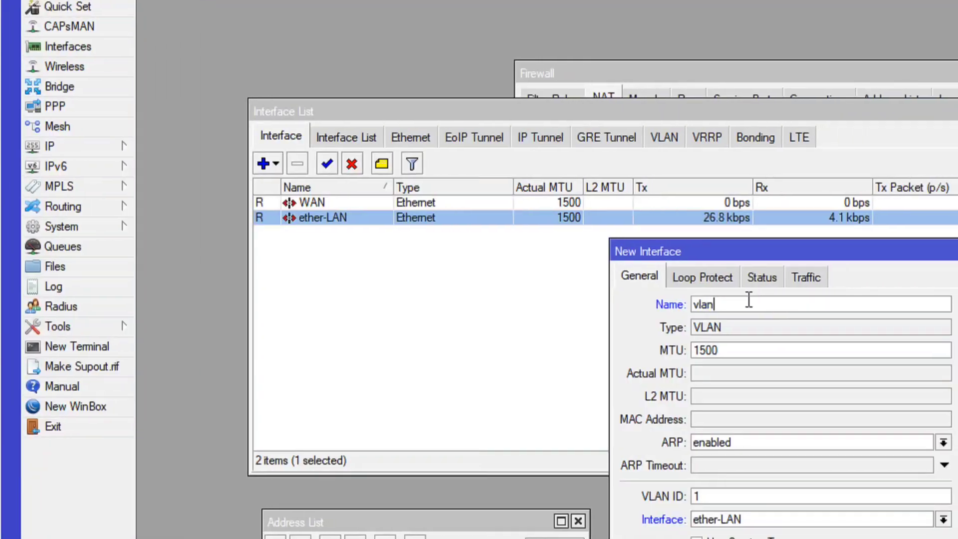
type("20")
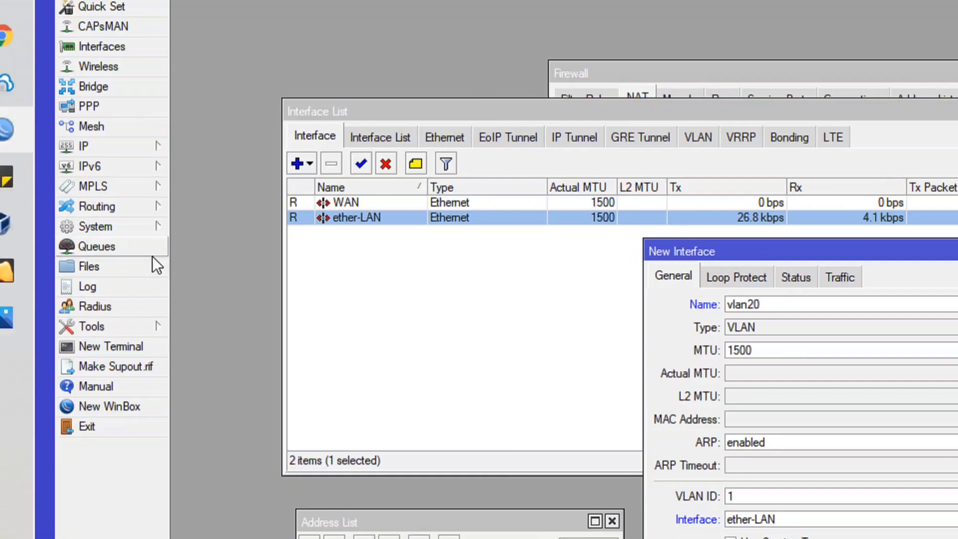
Check the topology diagram, name the new VLAN interface vlan20-server, set its VLAN ID to 20 and save it on ether-LAN.
left_click(34, 322)
left_click(34, 322)
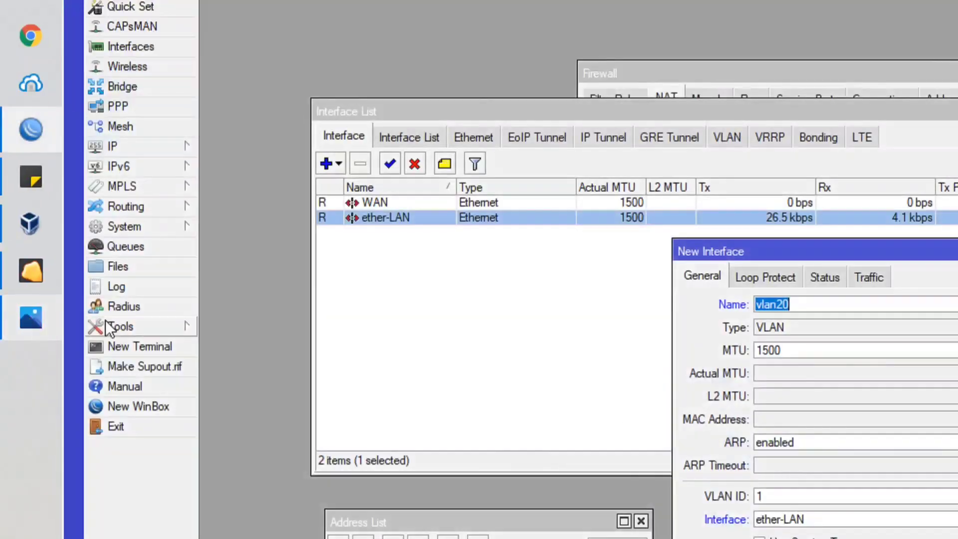
left_click(819, 304)
type("-se")
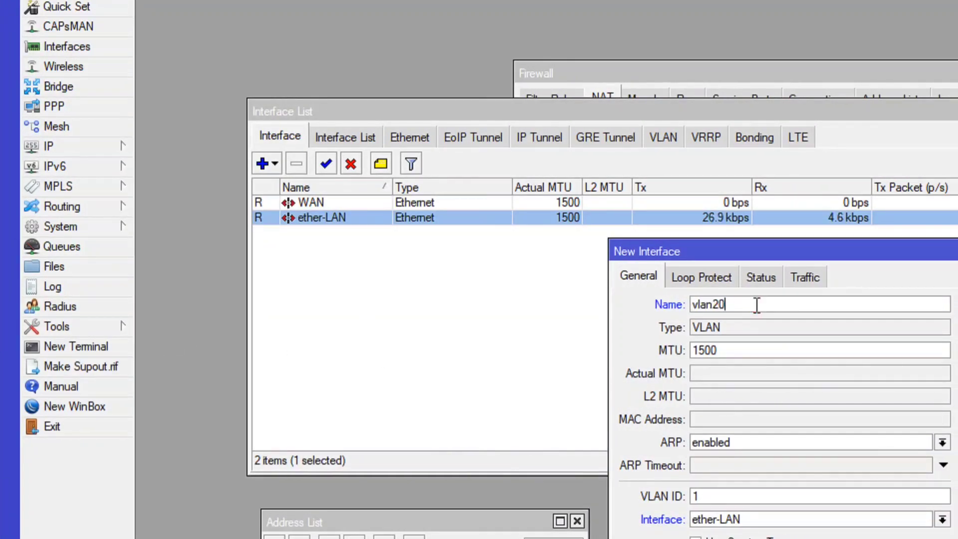
type("rver")
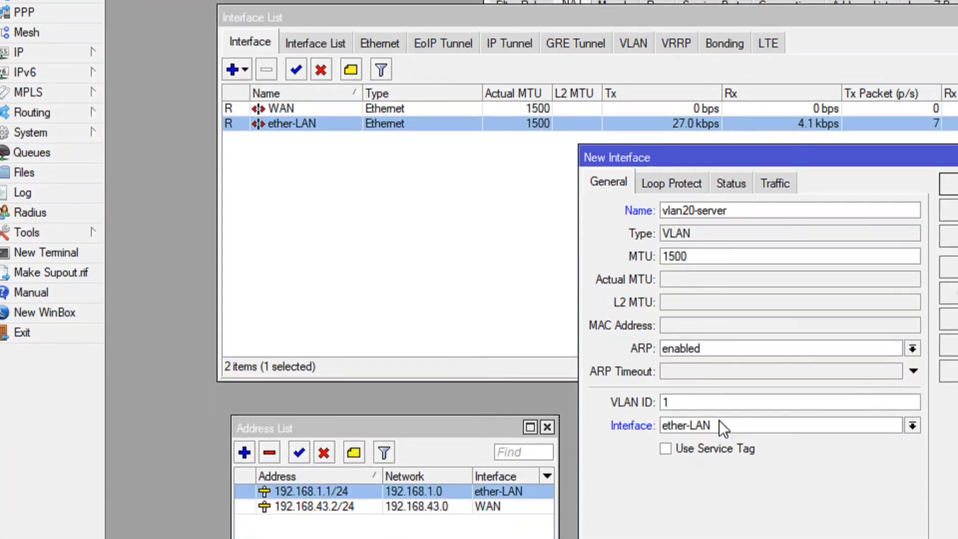
double_click(732, 496)
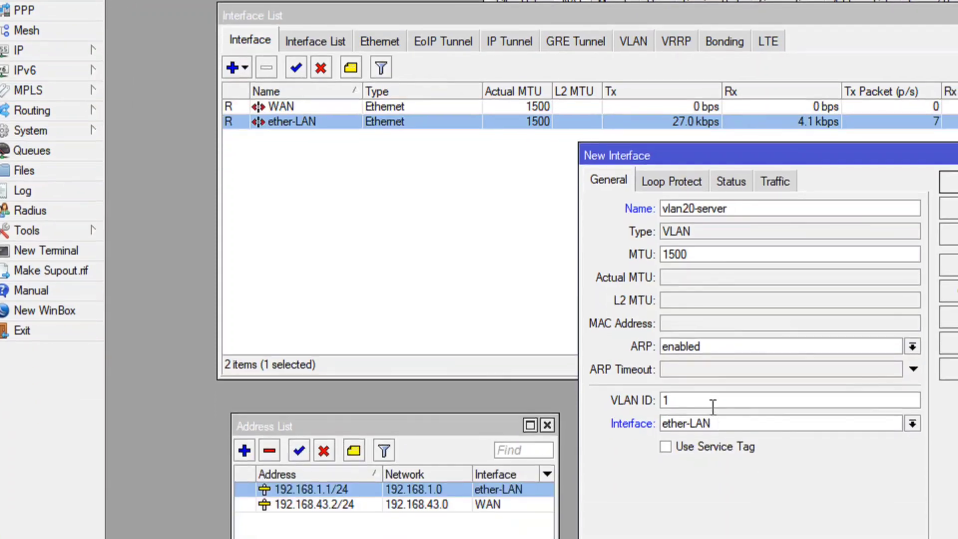
type("20")
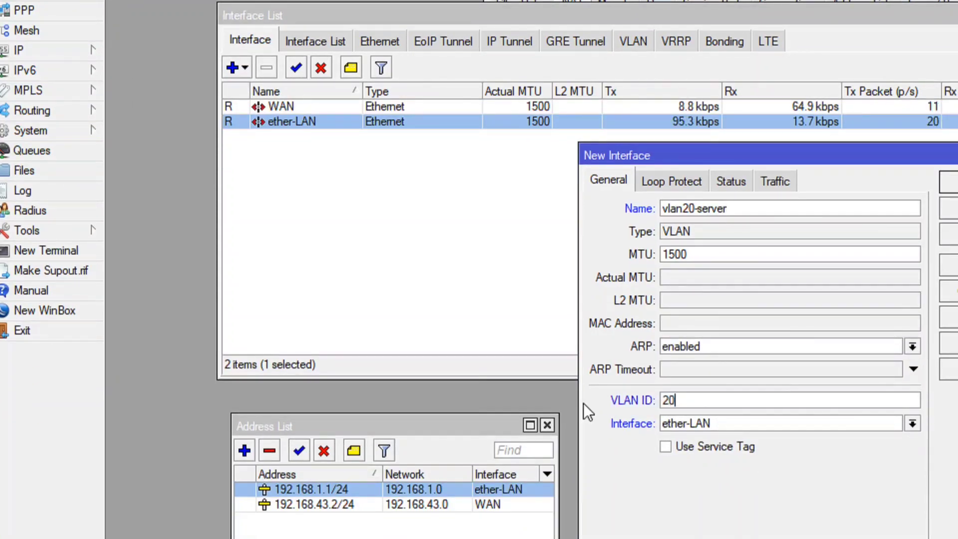
left_click(519, 237)
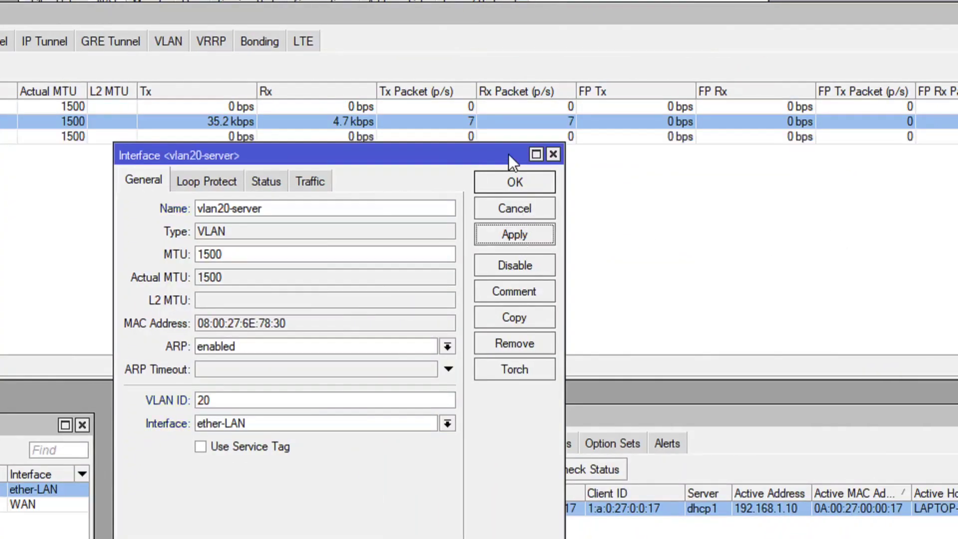
left_click(506, 182)
Add a second VLAN interface named vlan30-ipphone on ether-LAN with VLAN ID 30, and check both VLAN entries.
left_click(199, 133)
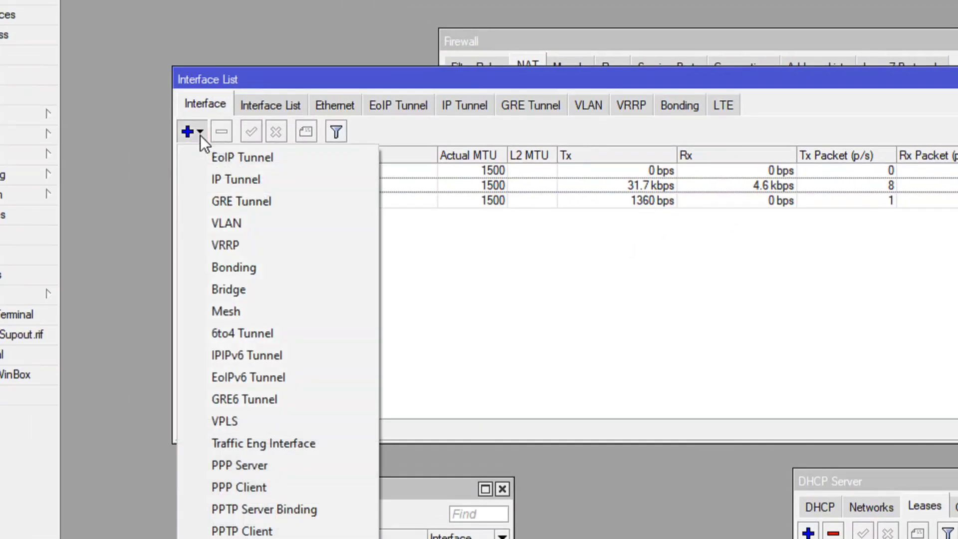
left_click(232, 220)
left_click(721, 278)
key("BackSpace")
type("30")
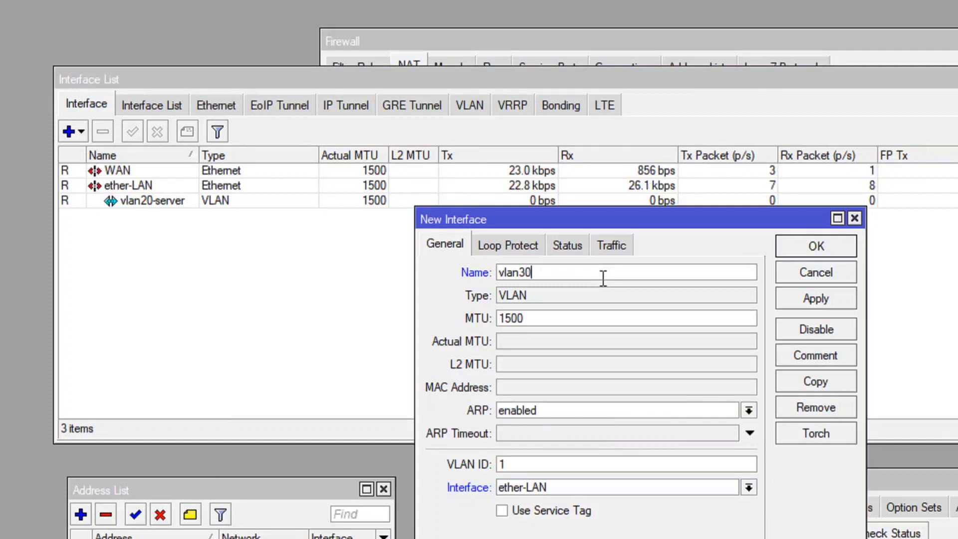
type("-ipphone")
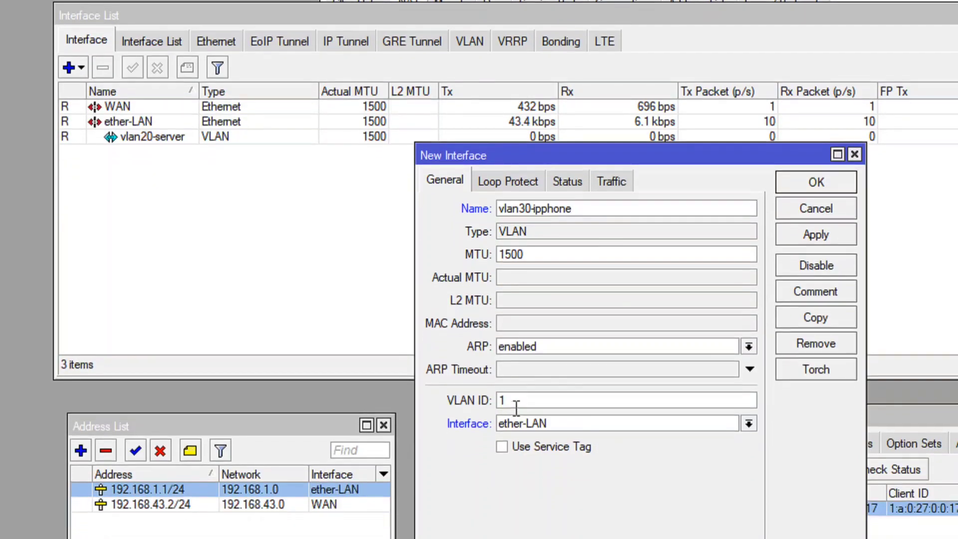
double_click(495, 465)
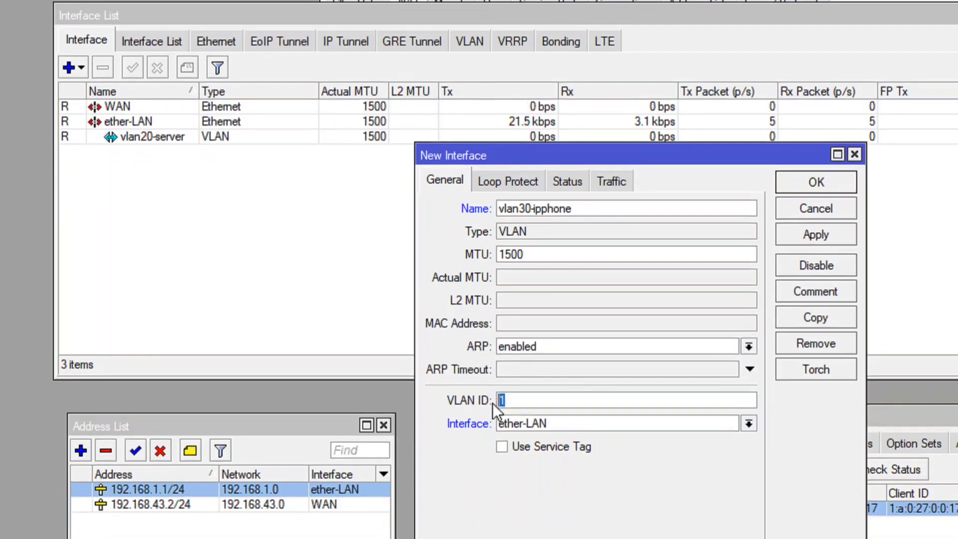
type("30")
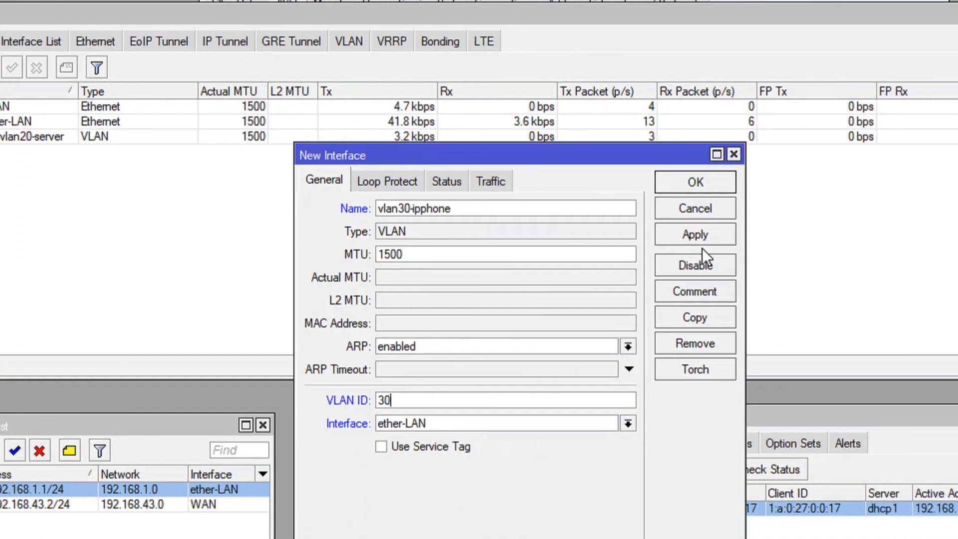
left_click(820, 236)
left_click(694, 183)
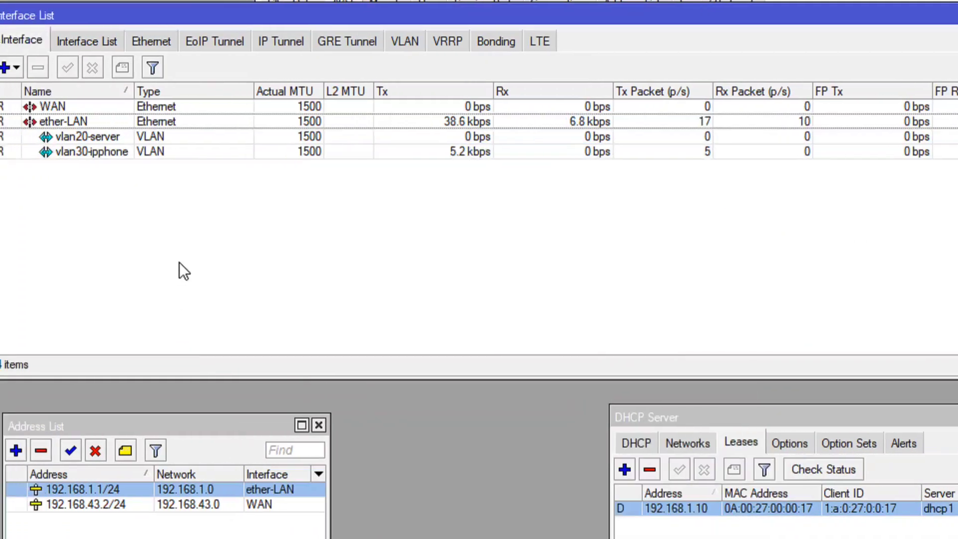
left_click(176, 138)
left_click(178, 152)
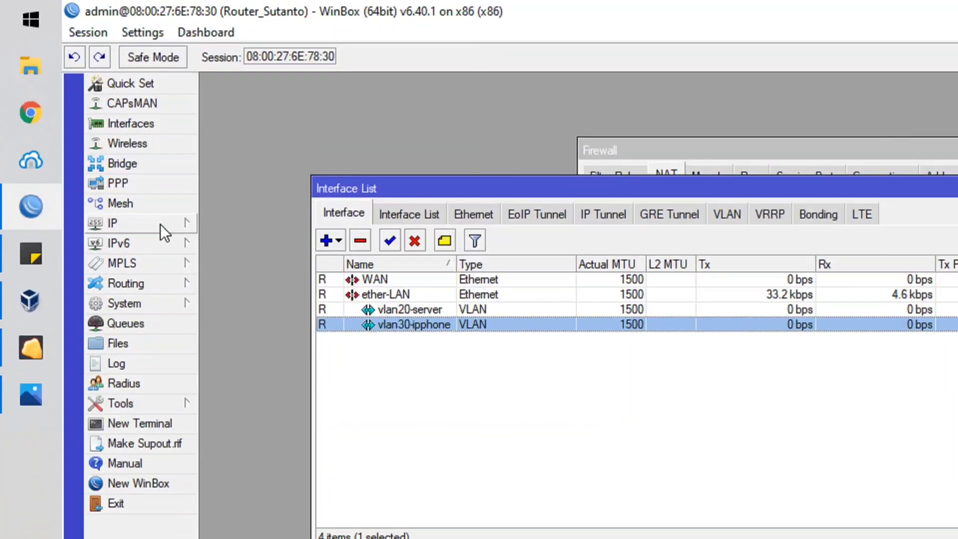
left_click(79, 111)
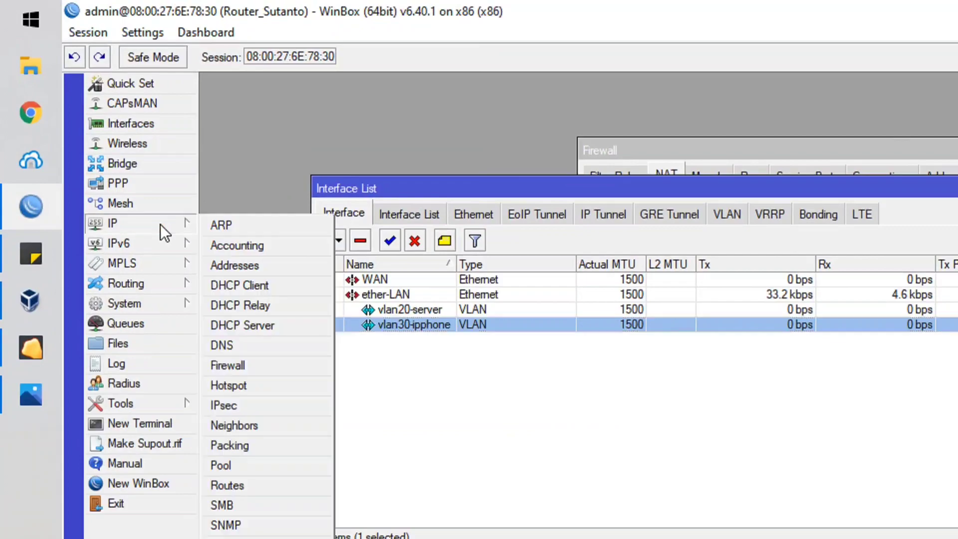
left_click(253, 323)
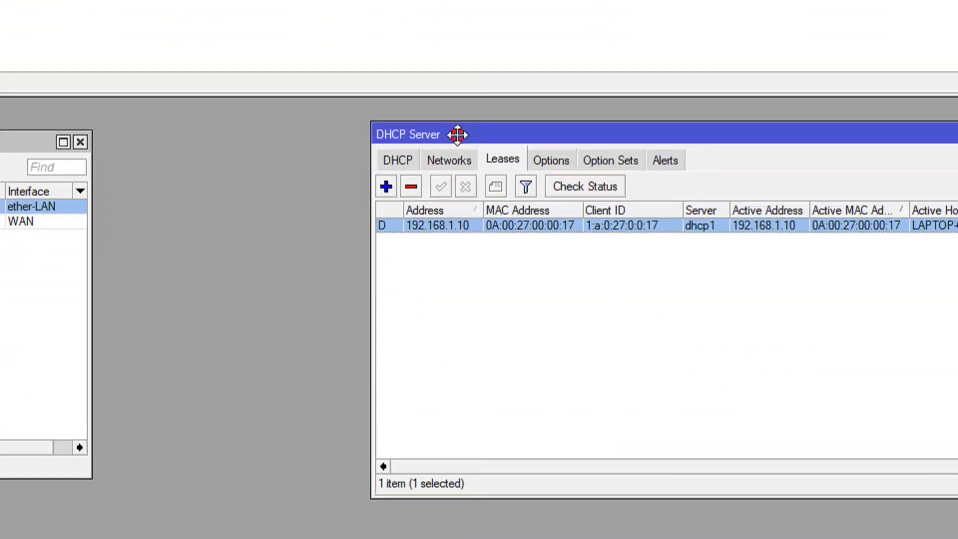
left_click_drag(523, 179, 358, 5)
left_click(230, 123)
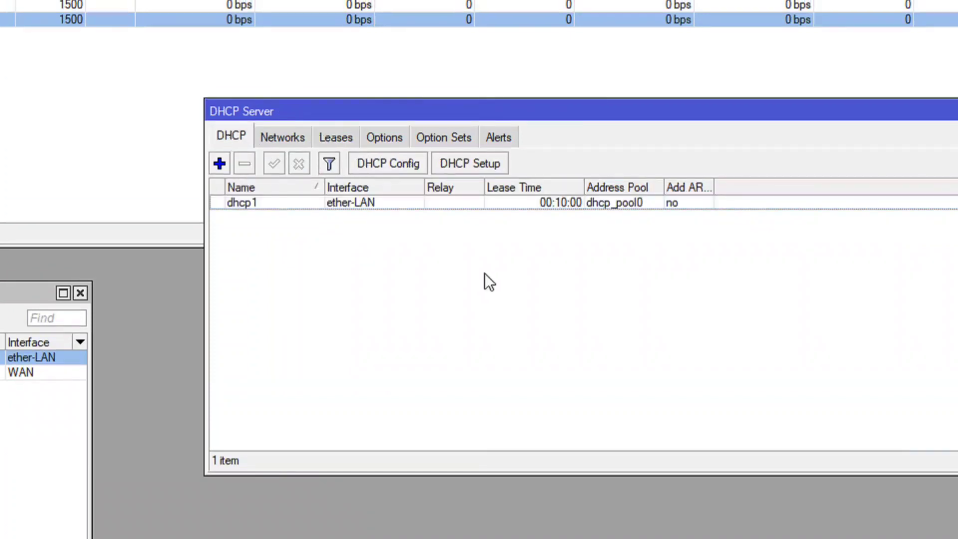
left_click(474, 163)
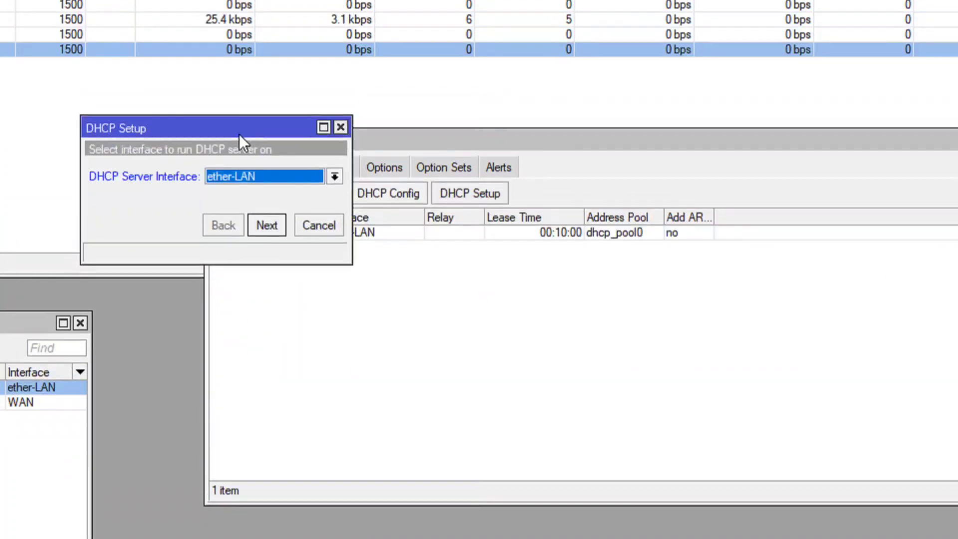
left_click(238, 97)
left_click_drag(238, 135, 283, 178)
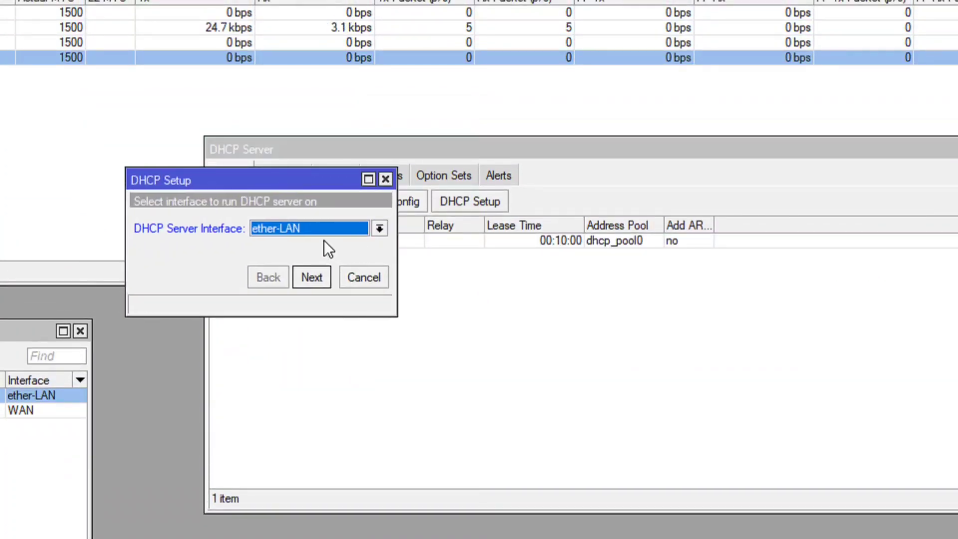
left_click(306, 232)
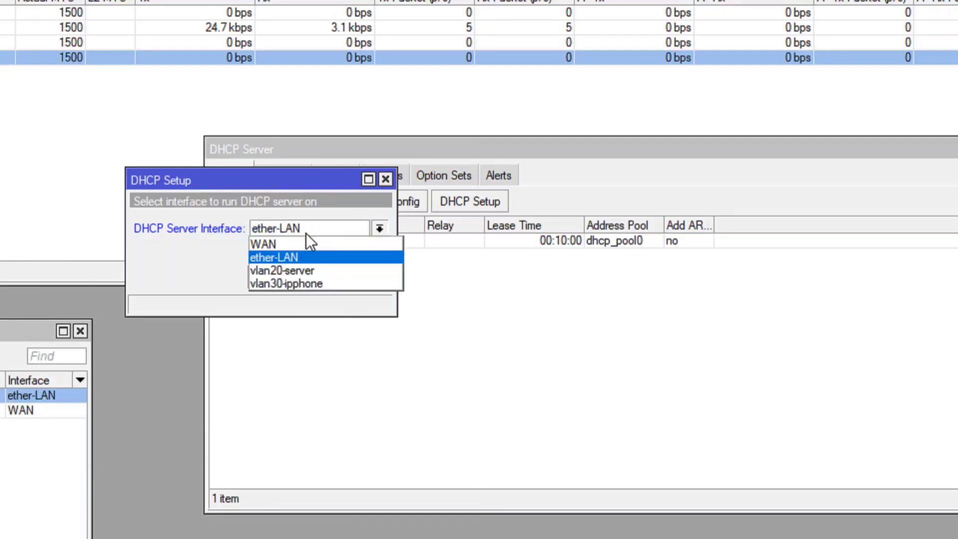
left_click(301, 270)
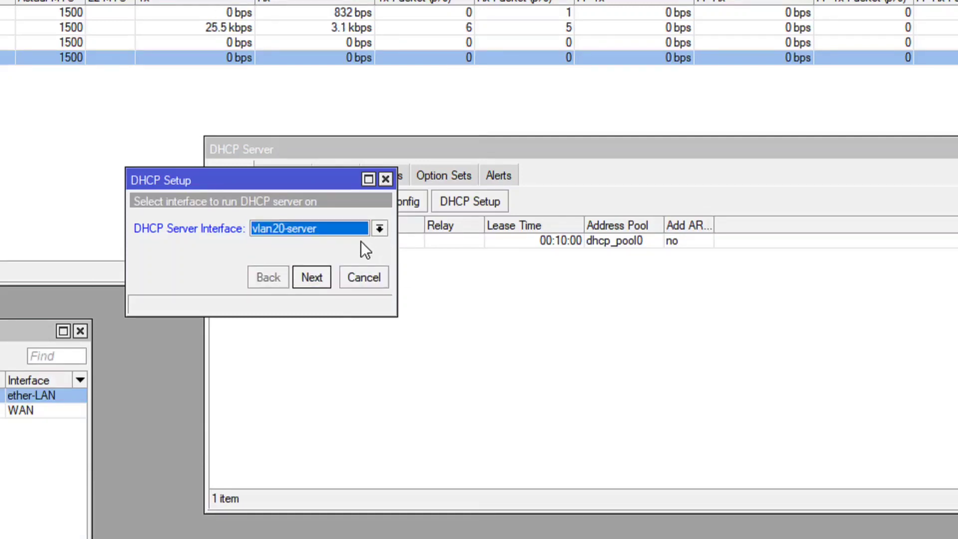
left_click(314, 282)
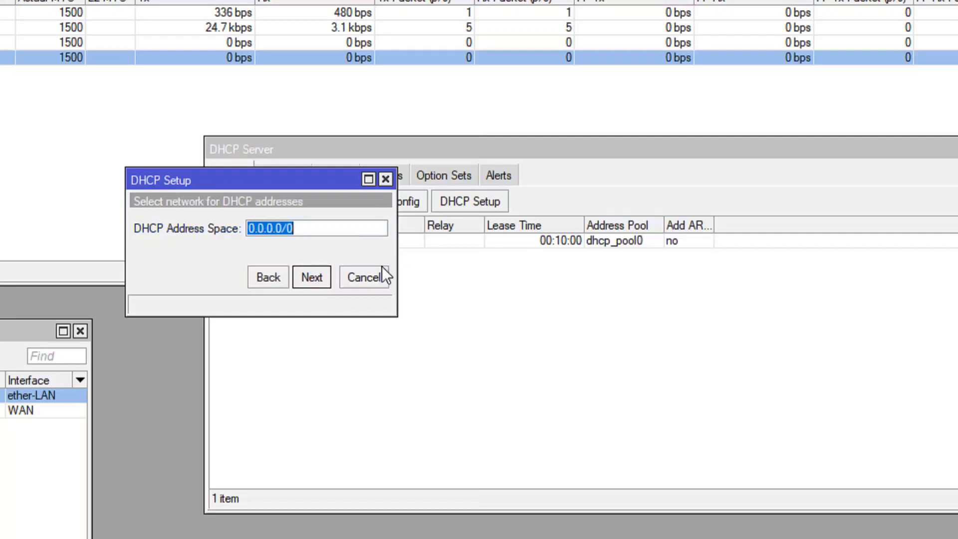
left_click(387, 179)
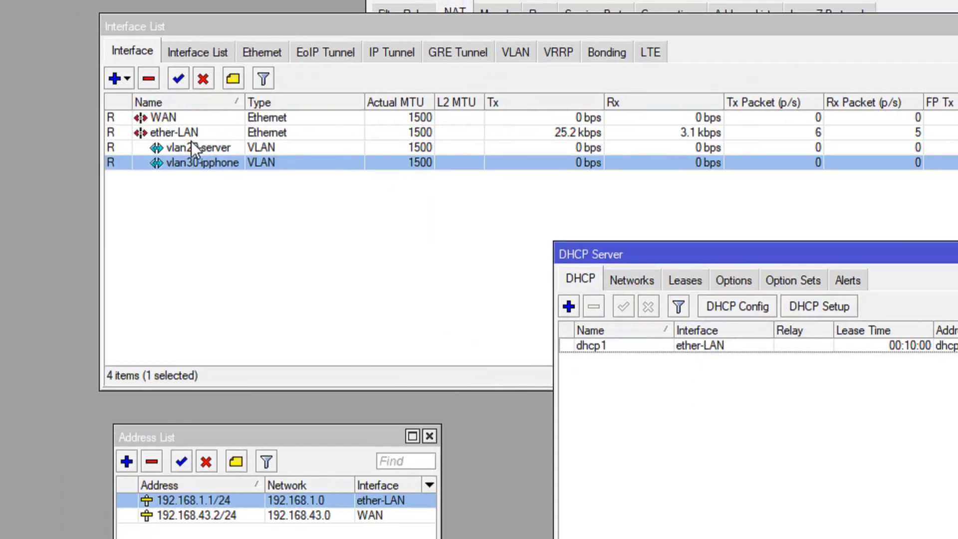
Review the two VLAN interfaces, open the IP address list and move it over the Interface List window.
left_click(191, 148)
left_click(195, 162)
left_click(205, 149)
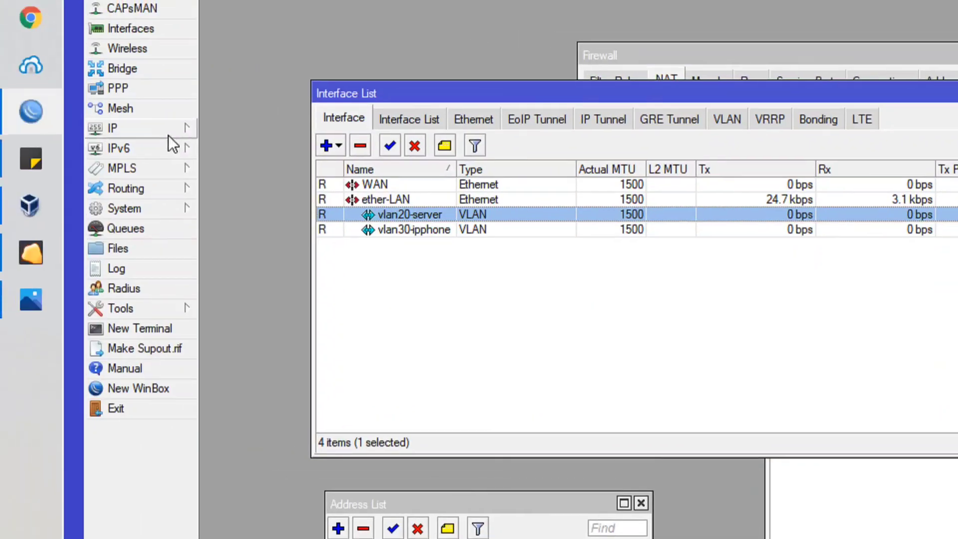
left_click(170, 131)
left_click(238, 175)
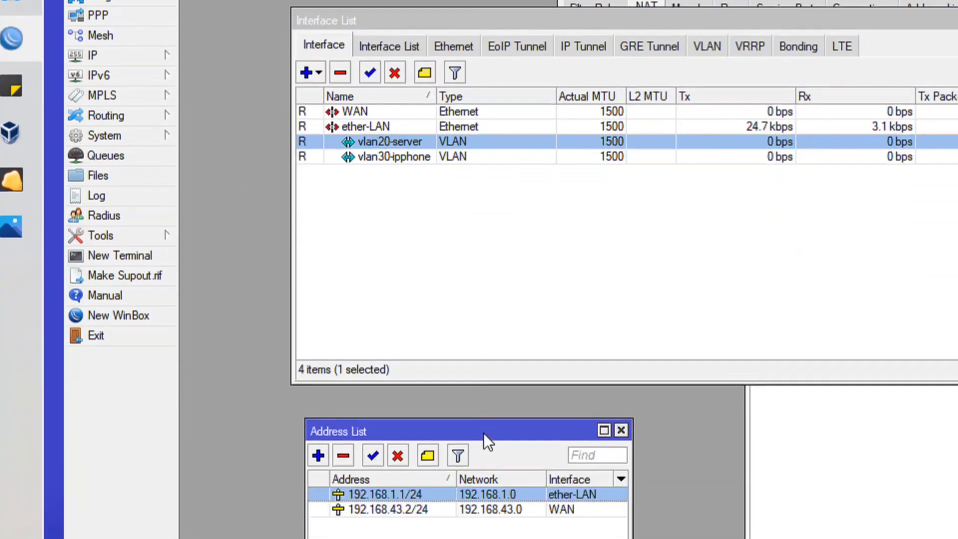
left_click_drag(453, 405, 641, 171)
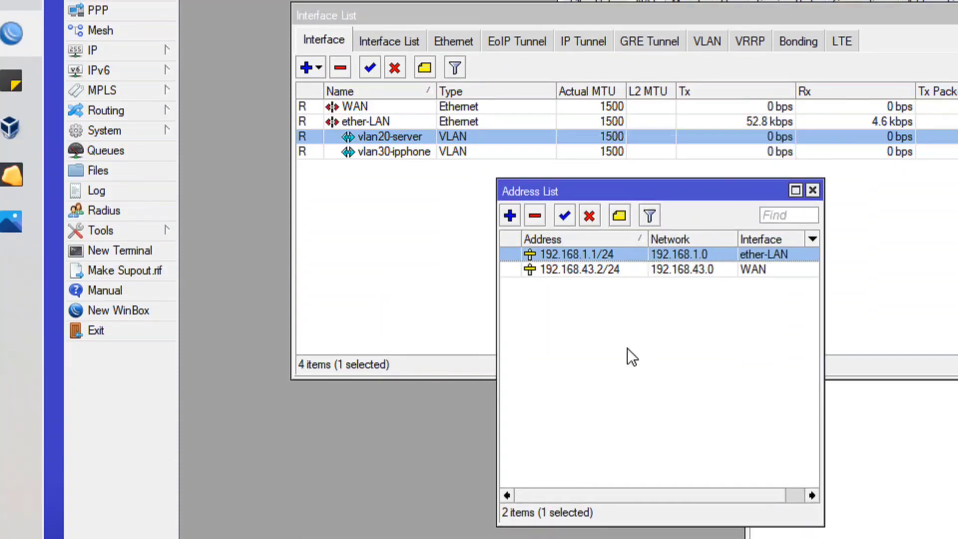
left_click(627, 328)
Check the topology diagram and add the IP address 192.168.20.1/24 on the vlan20-server interface.
left_click(510, 215)
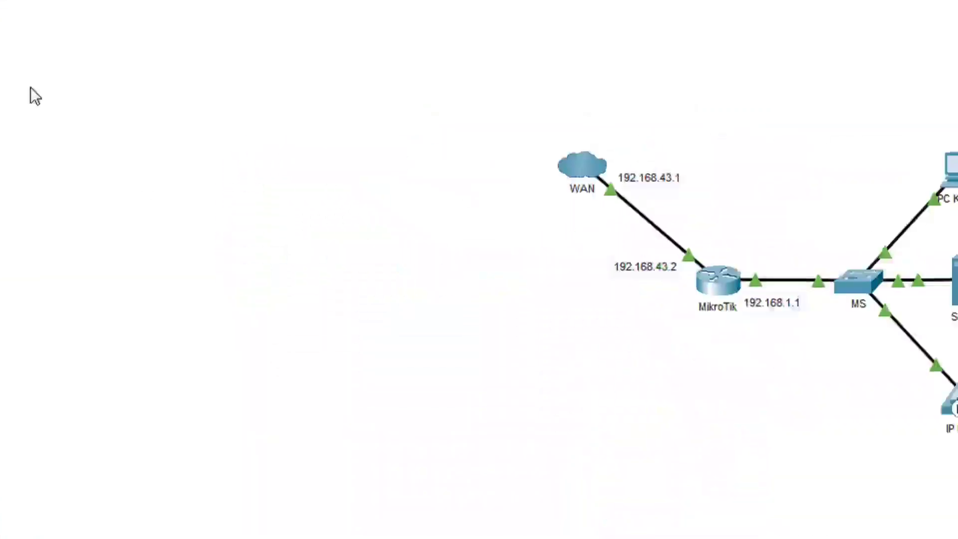
left_click(39, 163)
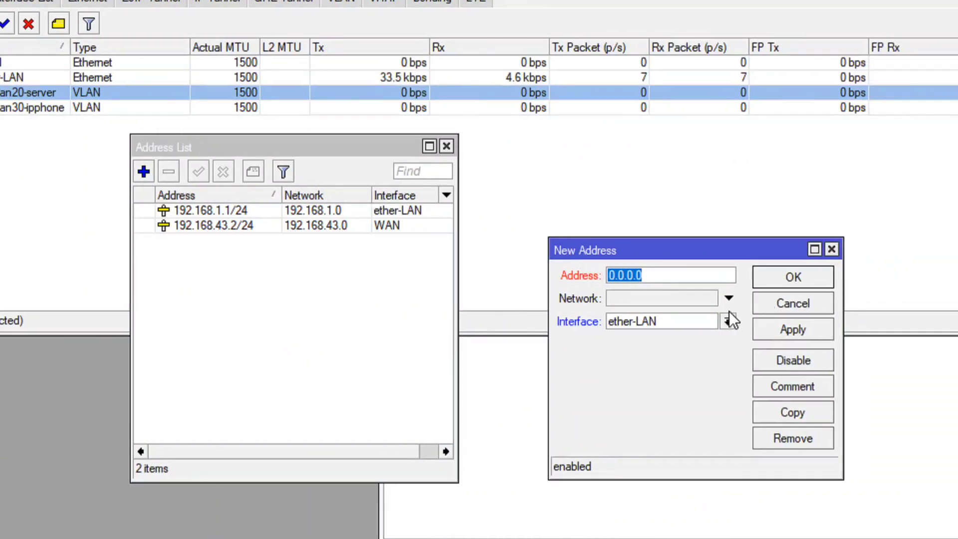
type("192.168.20.1")
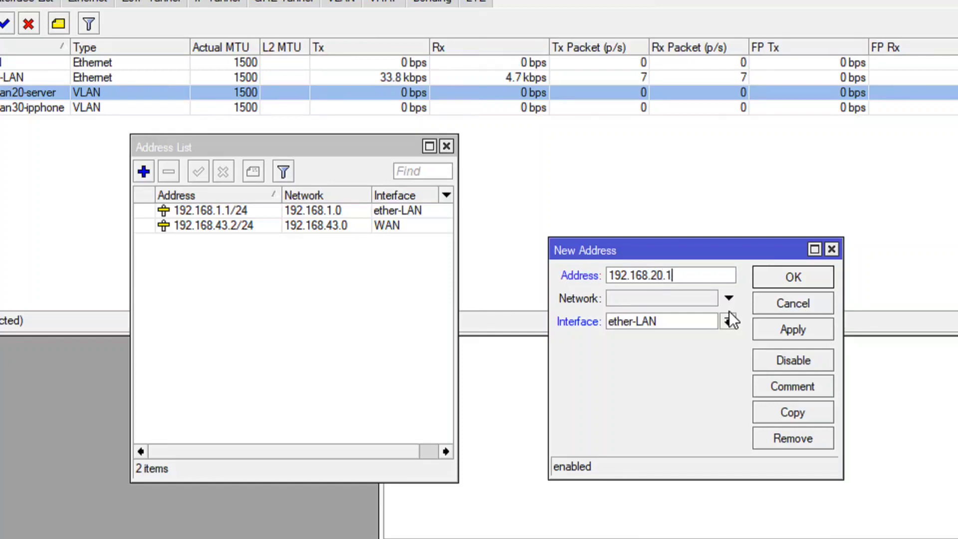
type("/24")
left_click(718, 327)
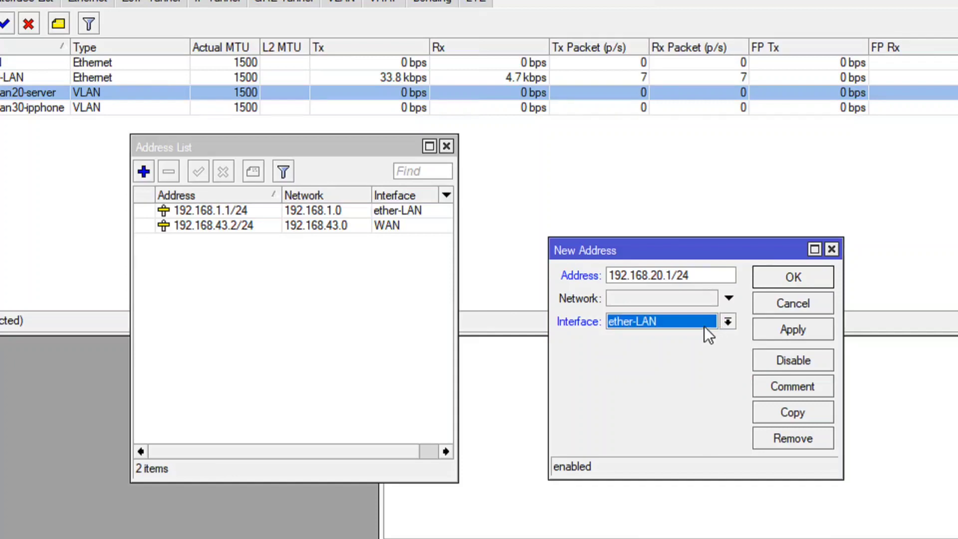
left_click(704, 328)
left_click(674, 364)
left_click(788, 330)
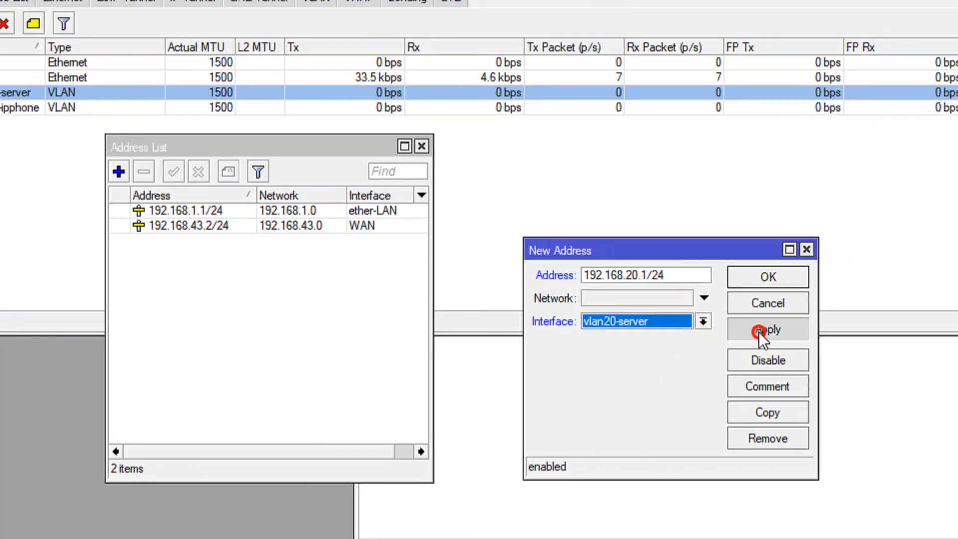
left_click(753, 276)
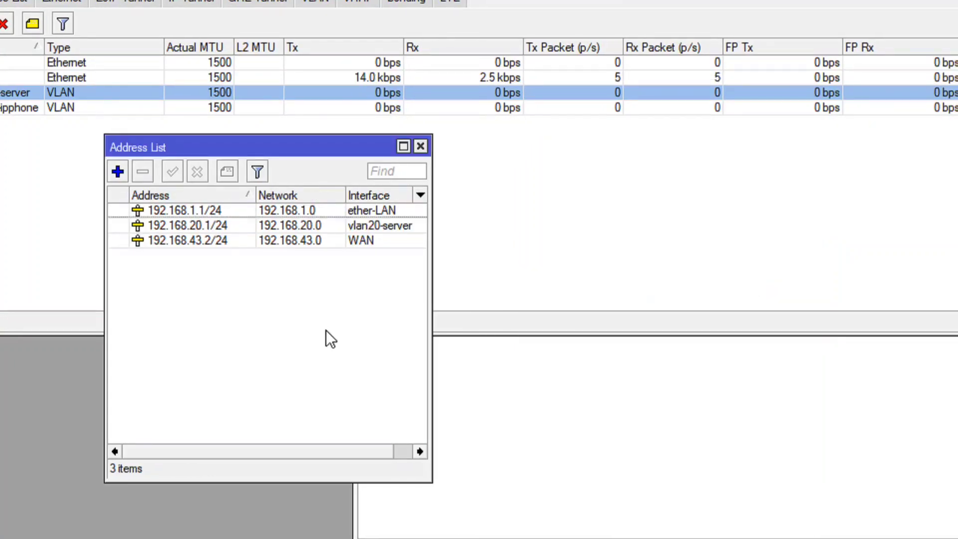
Add the IP address 192.168.30.1/24 on the vlan30-ipphone interface.
left_click(118, 171)
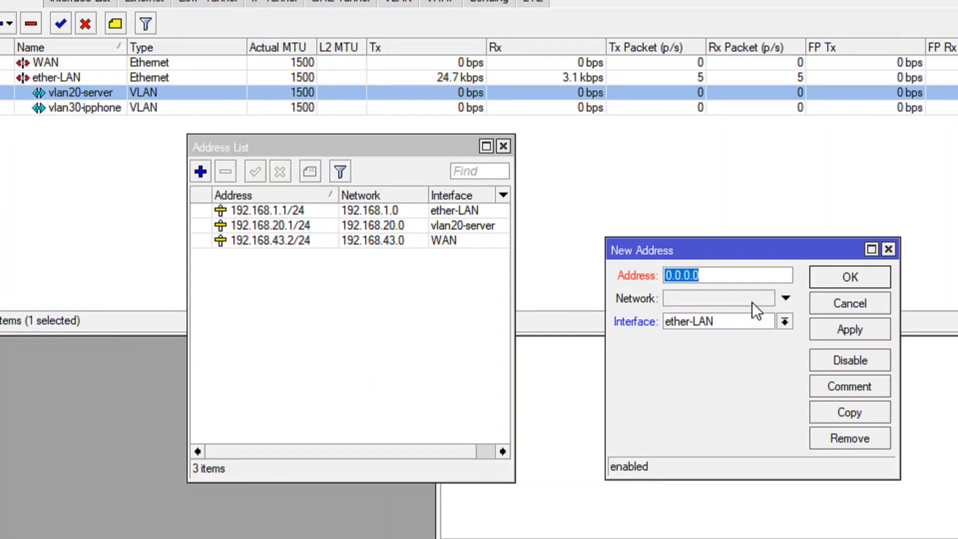
type("192.168.30.1/24")
left_click(735, 322)
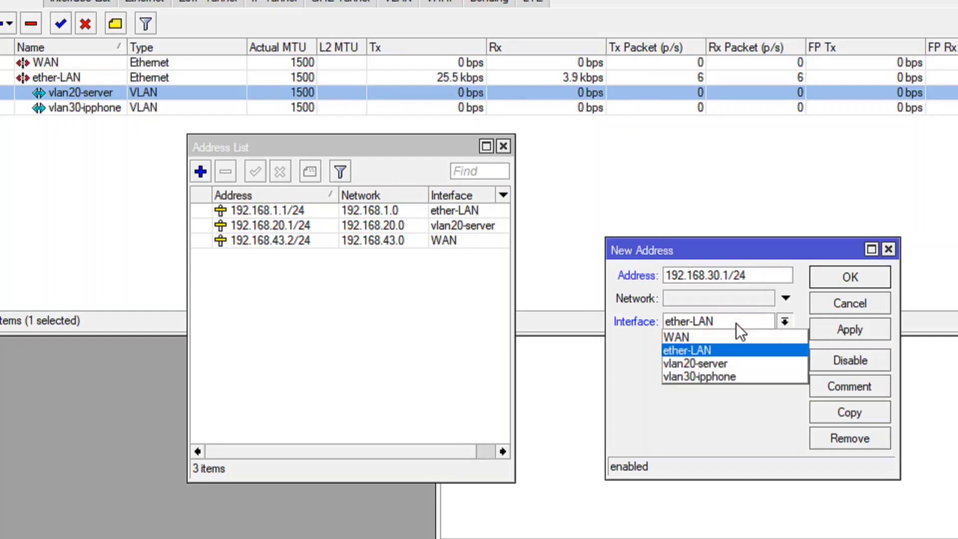
left_click(735, 376)
left_click(790, 333)
left_click(763, 282)
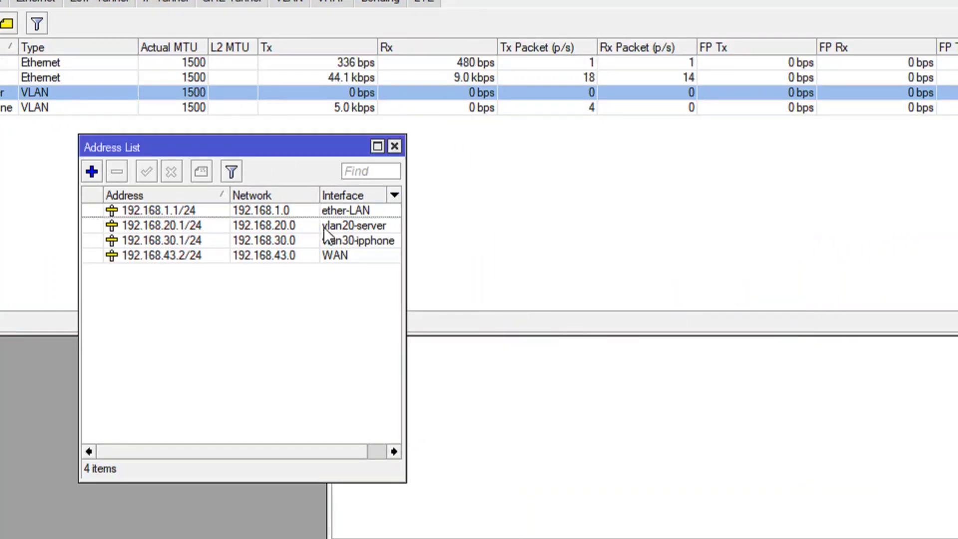
Move the address list off the interface entries, open the DHCP server list and start DHCP setup on the vlan20-server interface.
left_click_drag(232, 145, 51, 316)
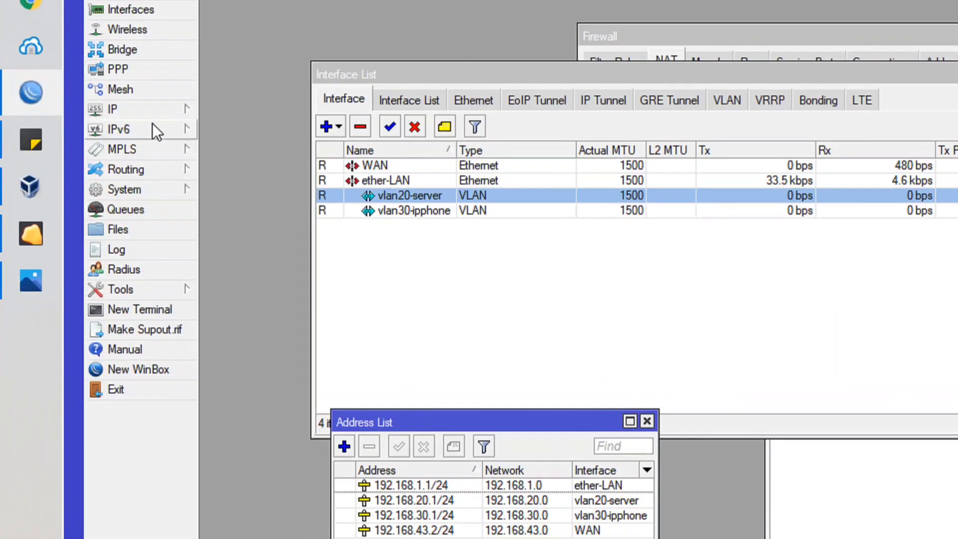
left_click(149, 135)
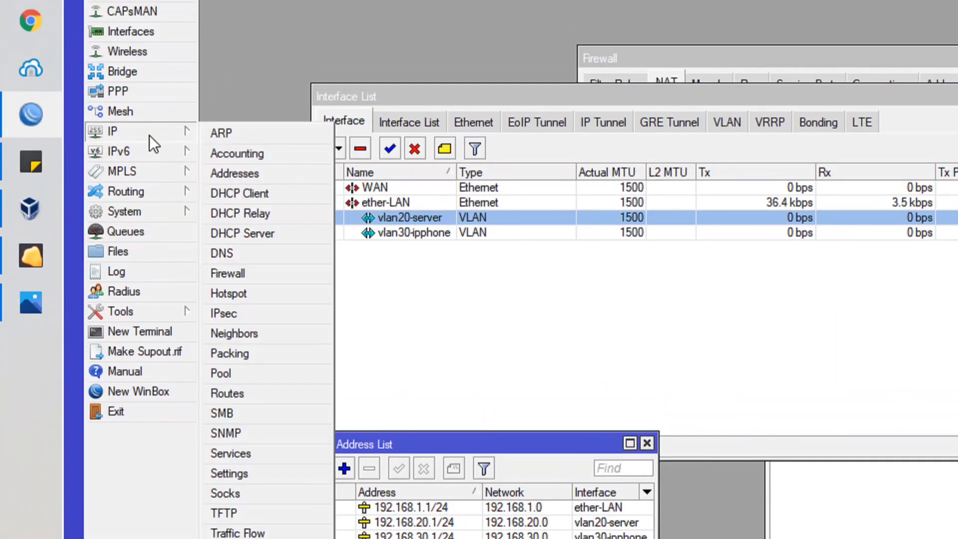
left_click(244, 233)
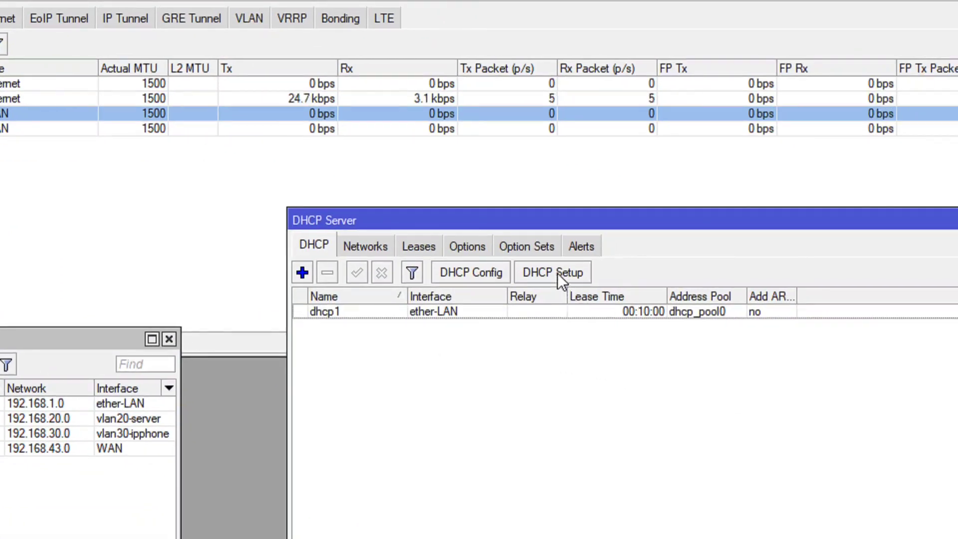
left_click(686, 299)
left_click(378, 298)
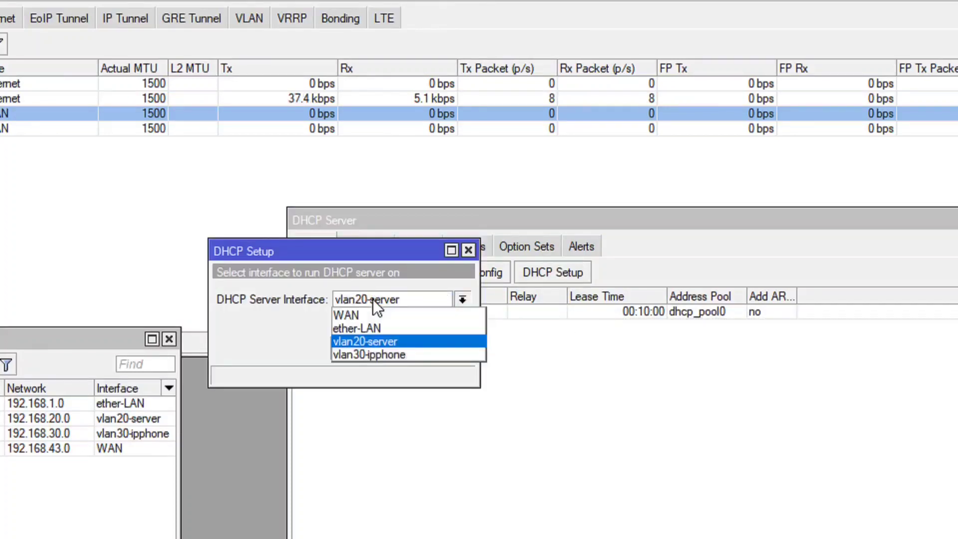
left_click(376, 343)
left_click(394, 349)
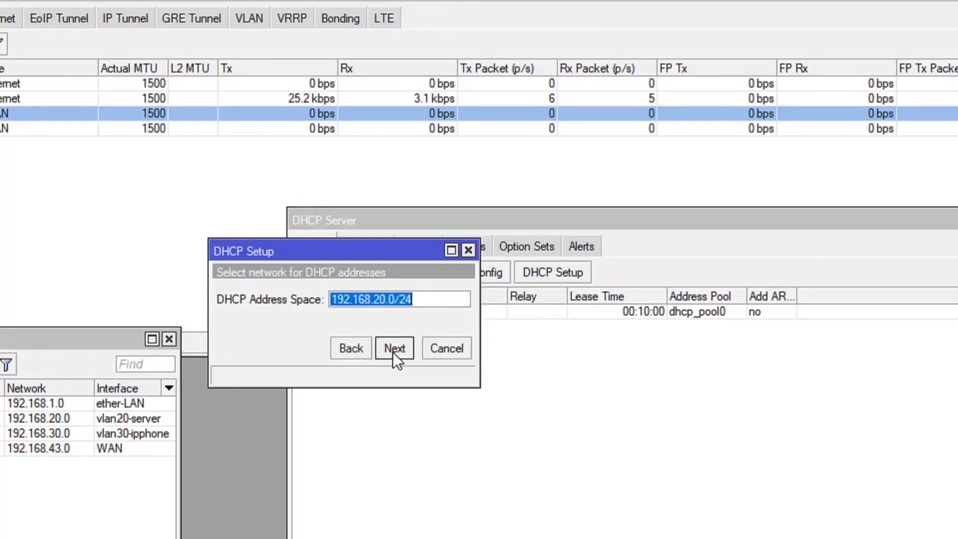
Complete the DHCP setup with network 192.168.20.0/24, gateway 192.168.20.1, pool 192.168.20.2-192.168.20.254 and lease time 00:10:00.
left_click(374, 298)
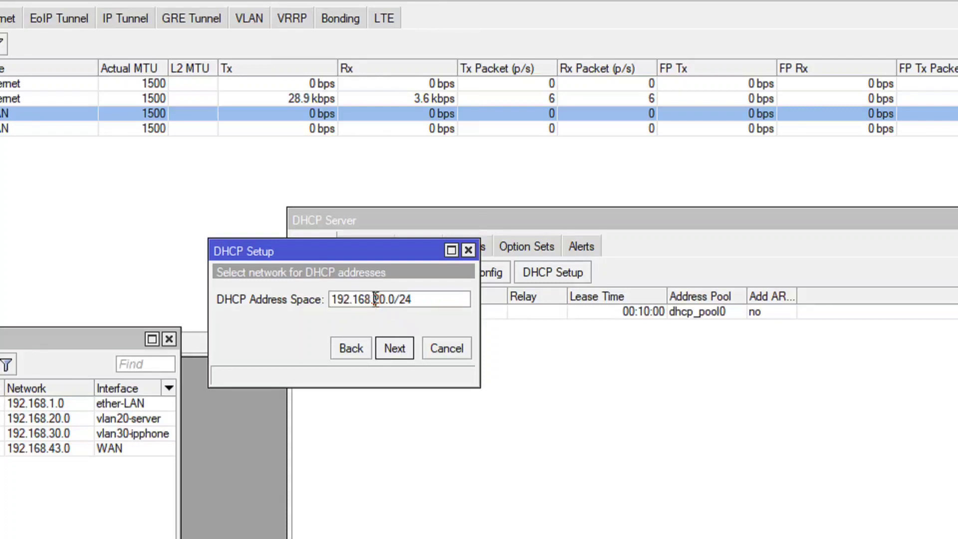
left_click(395, 349)
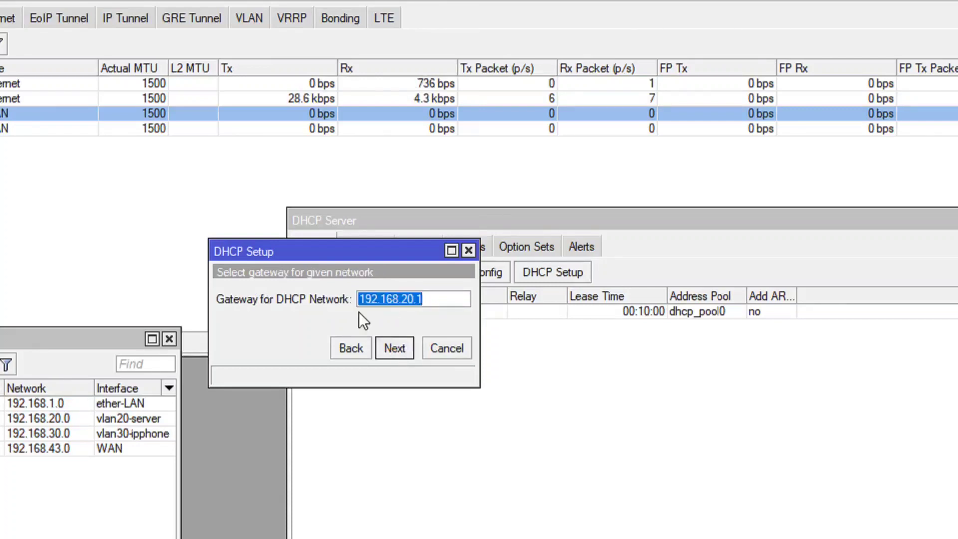
left_click(437, 299)
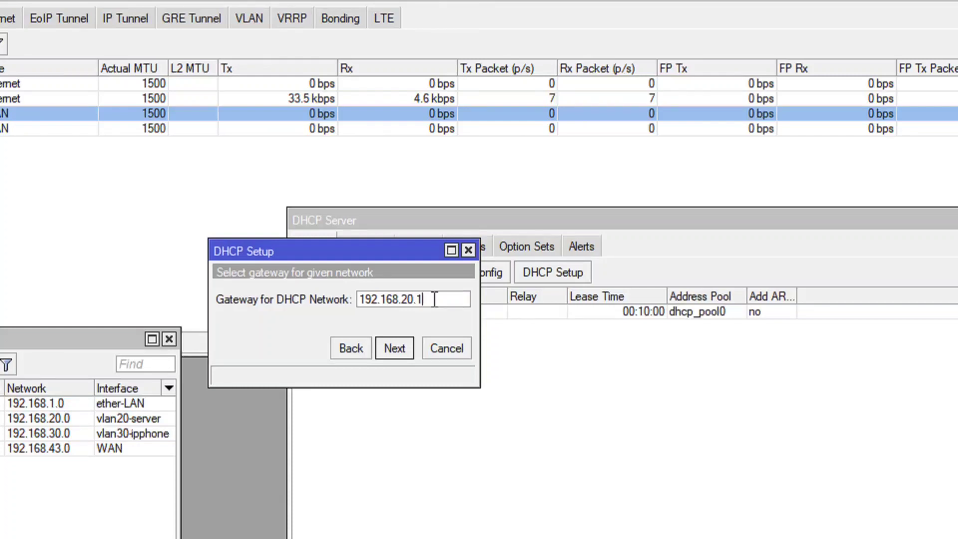
left_click(396, 353)
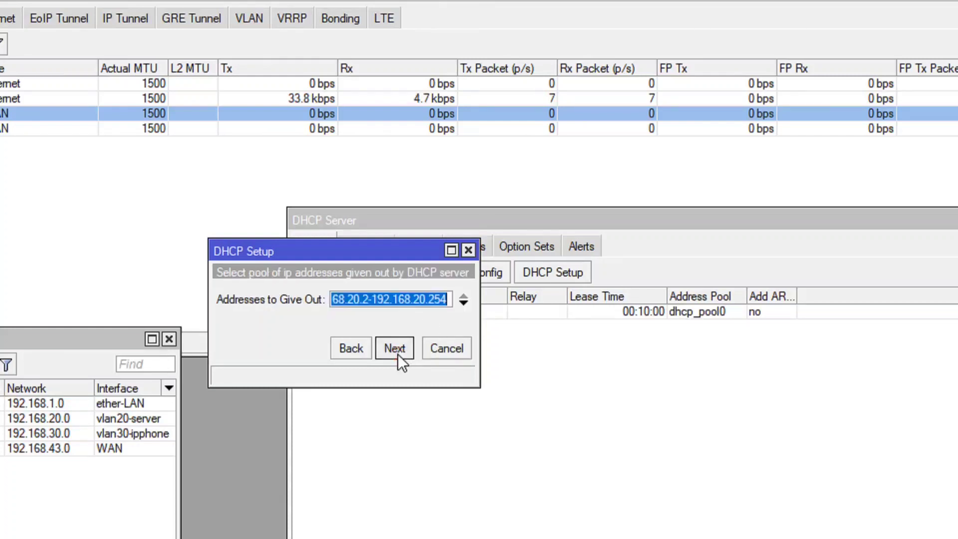
left_click(370, 302)
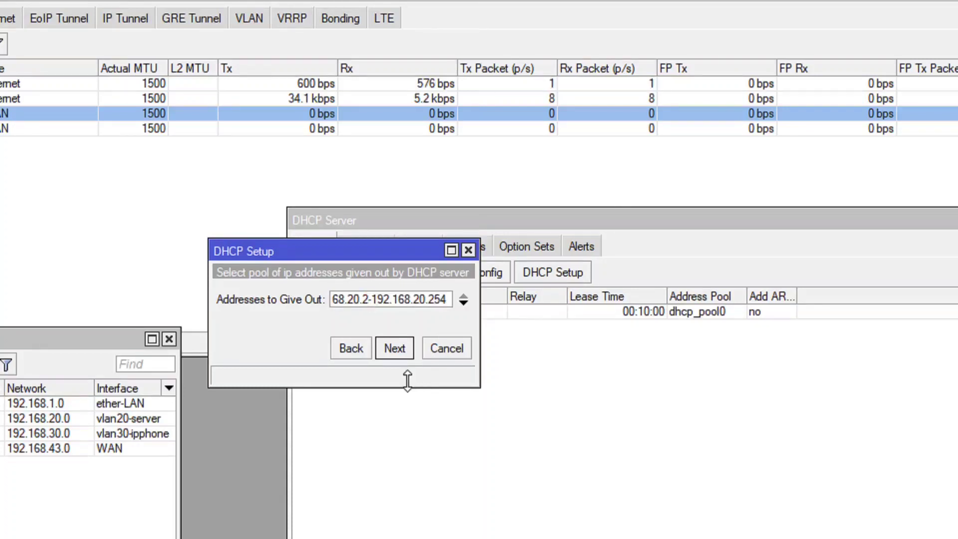
left_click(389, 351)
left_click(388, 352)
left_click(388, 352)
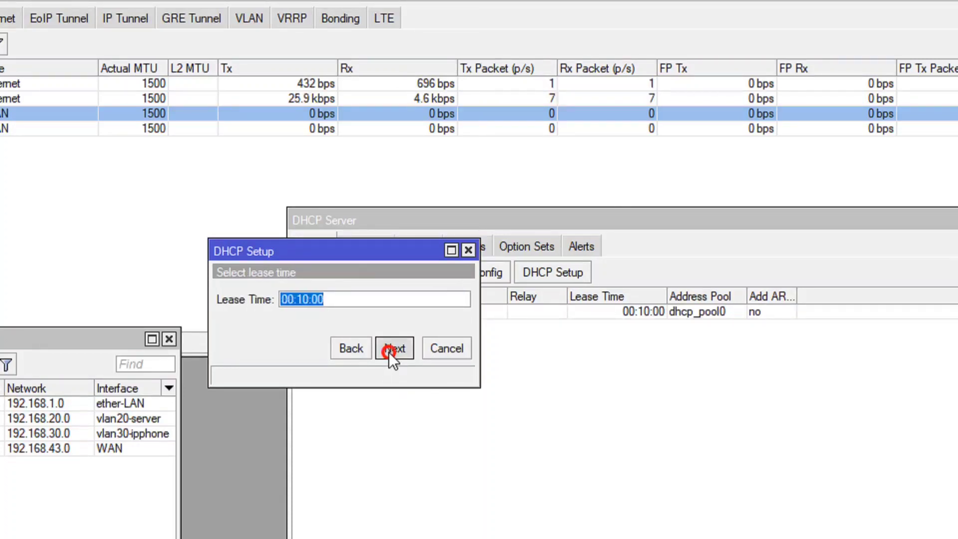
left_click(582, 372)
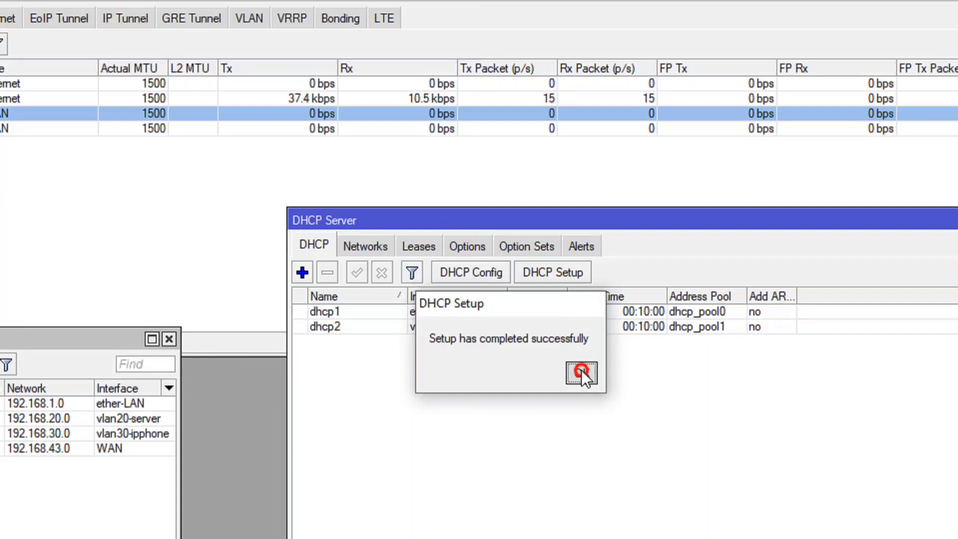
left_click(436, 329)
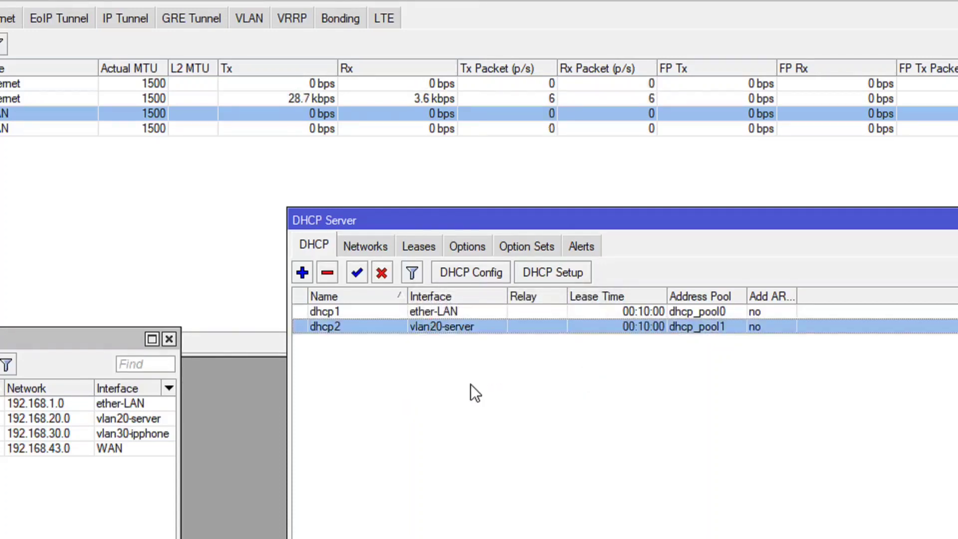
Set up a DHCP server on vlan30-ipphone with network 192.168.30.0/24, gateway 192.168.30.1, pool 192.168.30.2-192.168.30.254, and DNS 8.8.8.8 and 8.8.4.4.
left_click(537, 274)
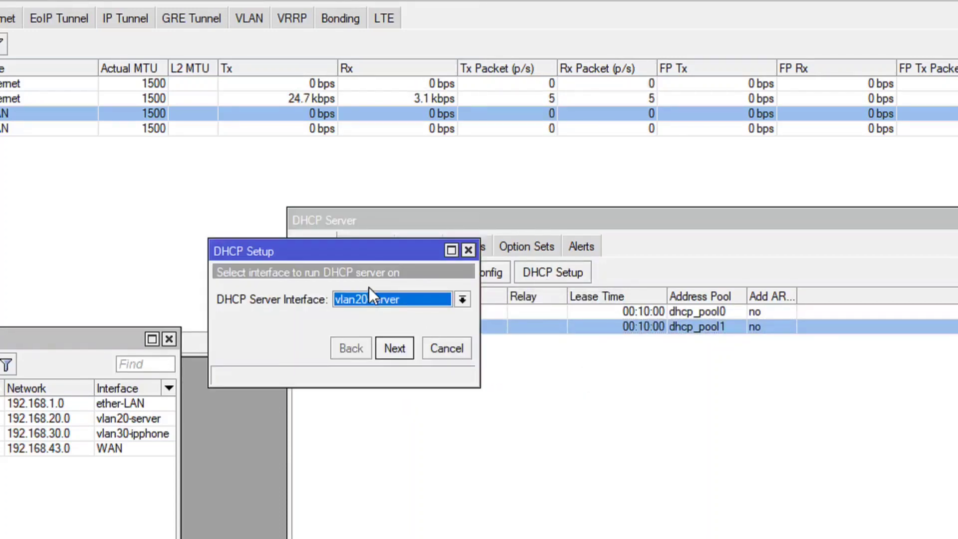
left_click(370, 300)
left_click(370, 352)
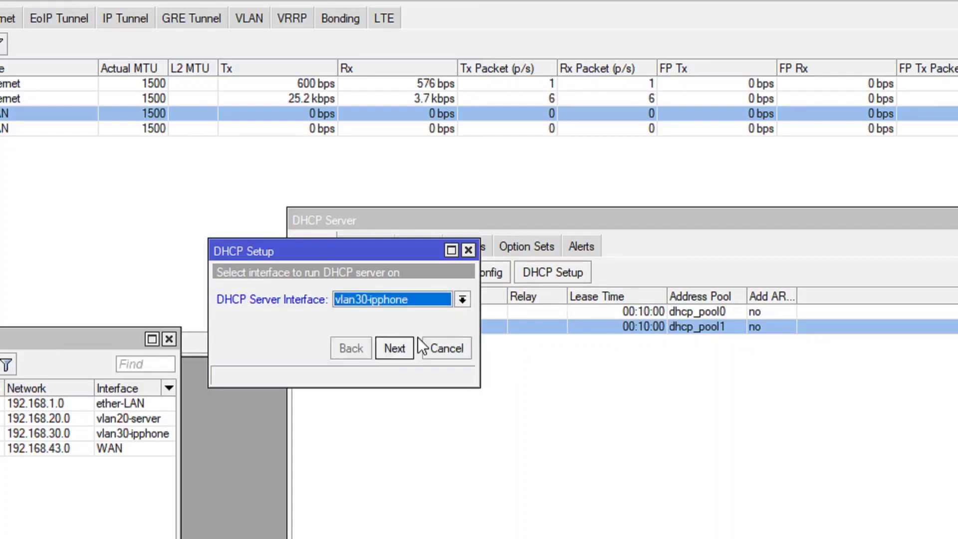
left_click(395, 349)
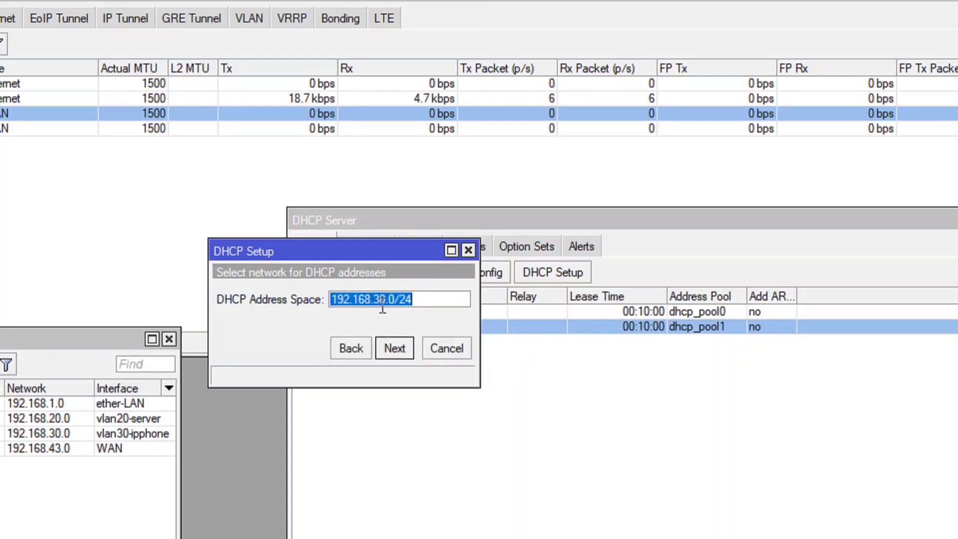
left_click(395, 349)
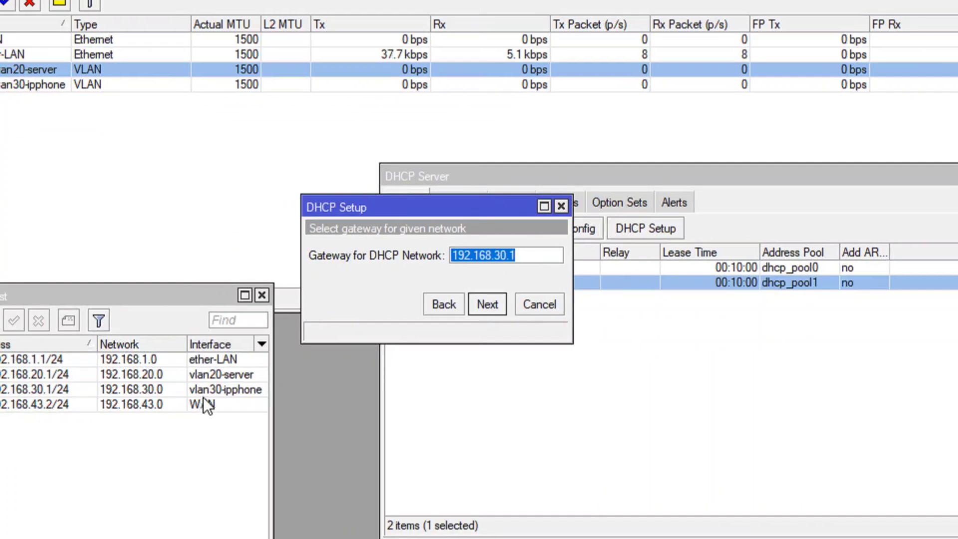
left_click(492, 306)
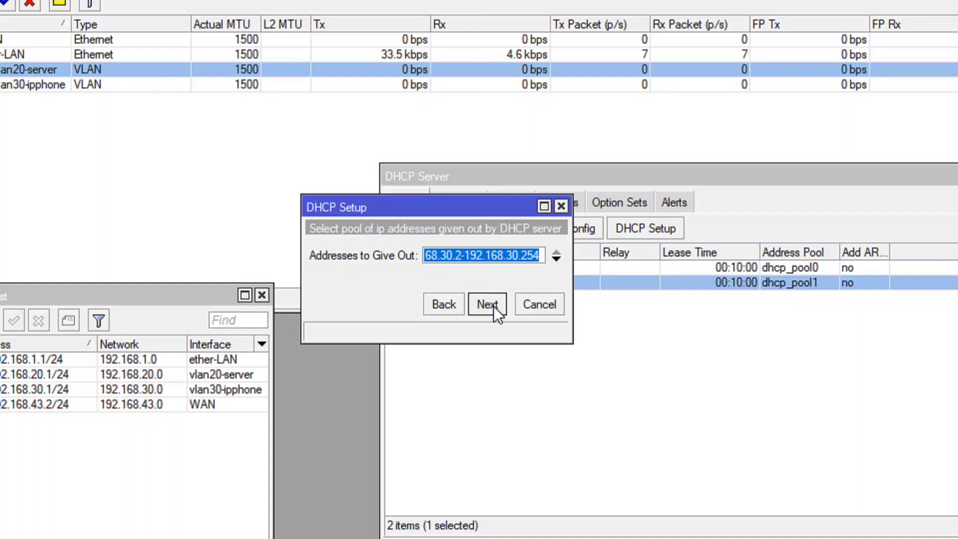
left_click(458, 248)
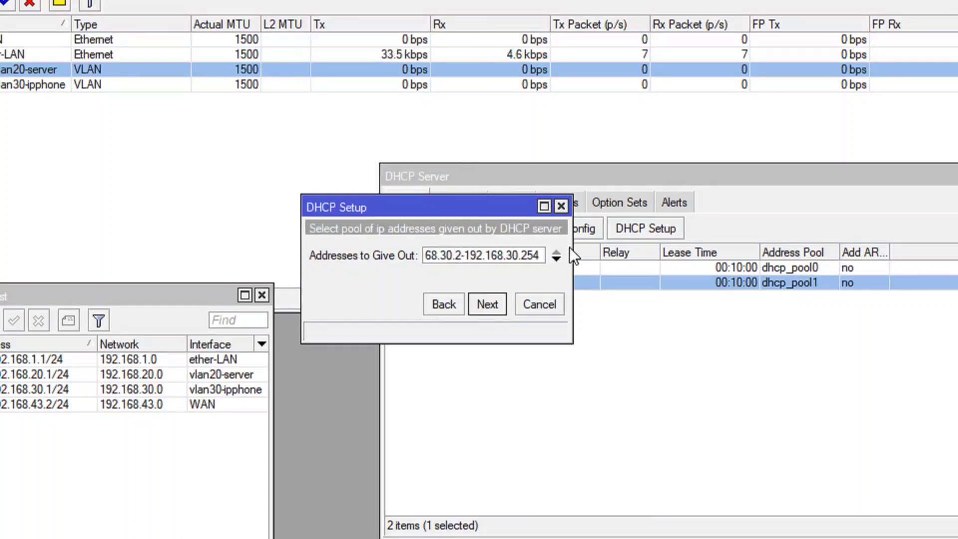
left_click(496, 303)
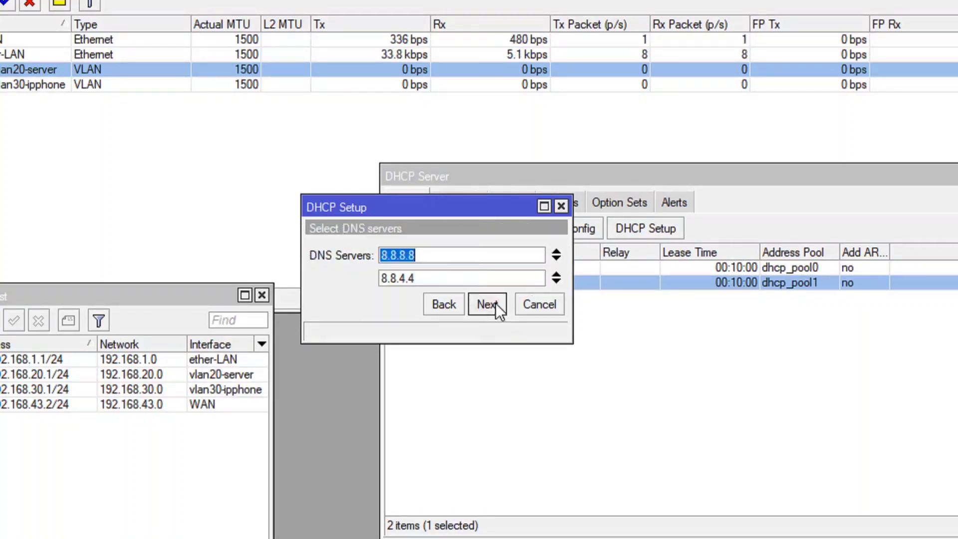
left_click(496, 303)
left_click(496, 304)
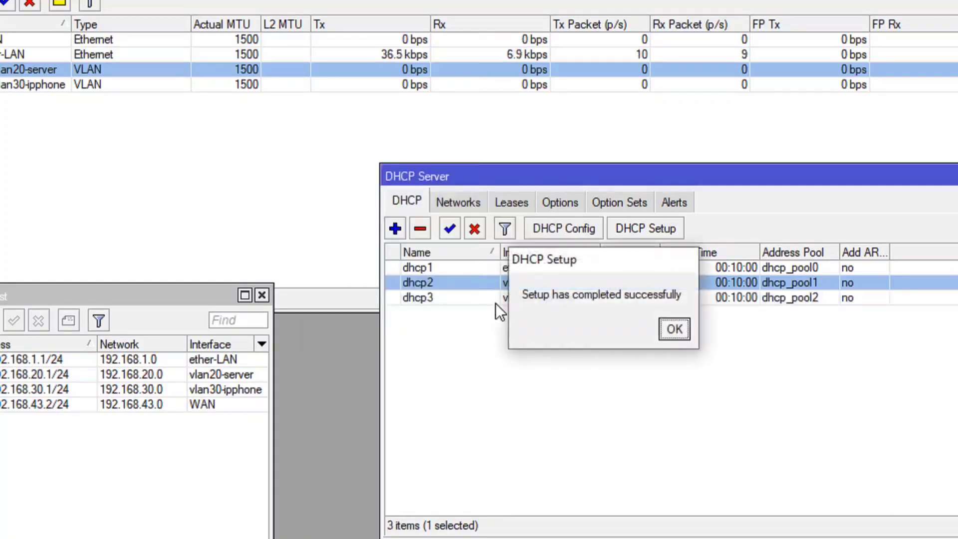
left_click(676, 330)
left_click(568, 356)
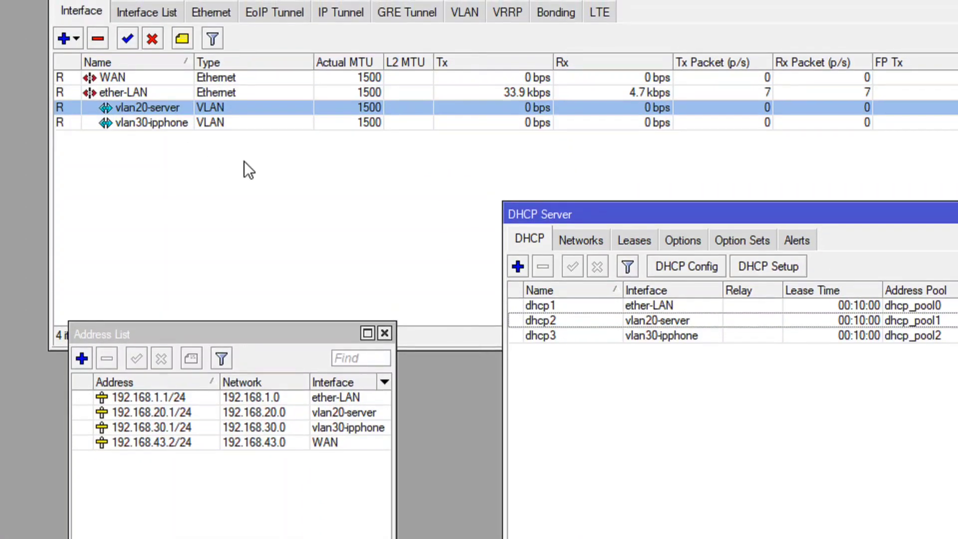
left_click(246, 166)
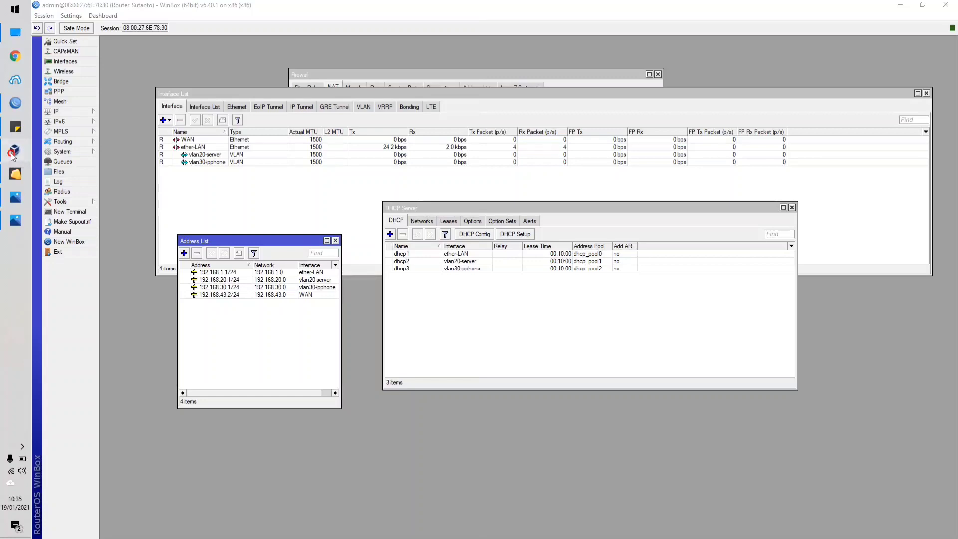
Switch to VirtualBox, start the MikroTik-VLAN virtual machine, move its console window aside and return to the manager.
left_click(13, 152)
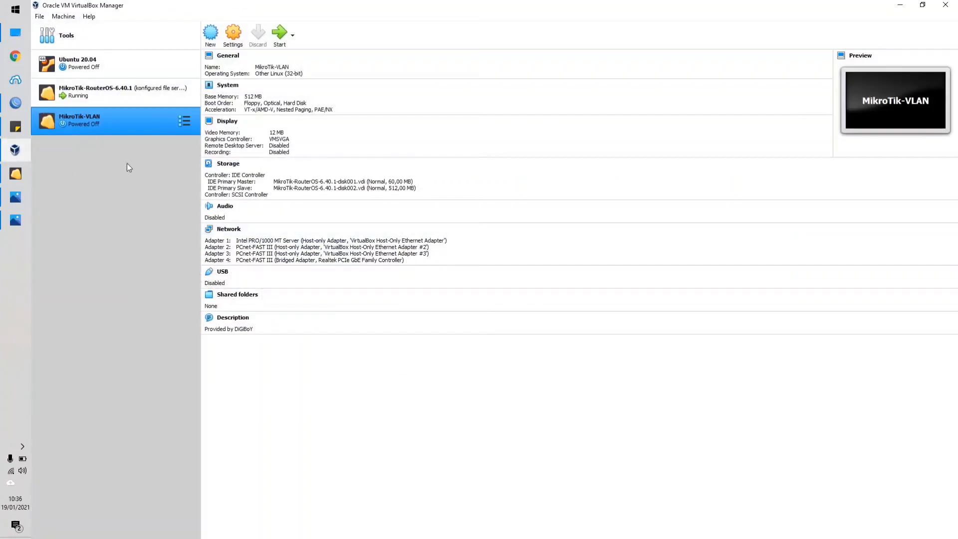
left_click(282, 43)
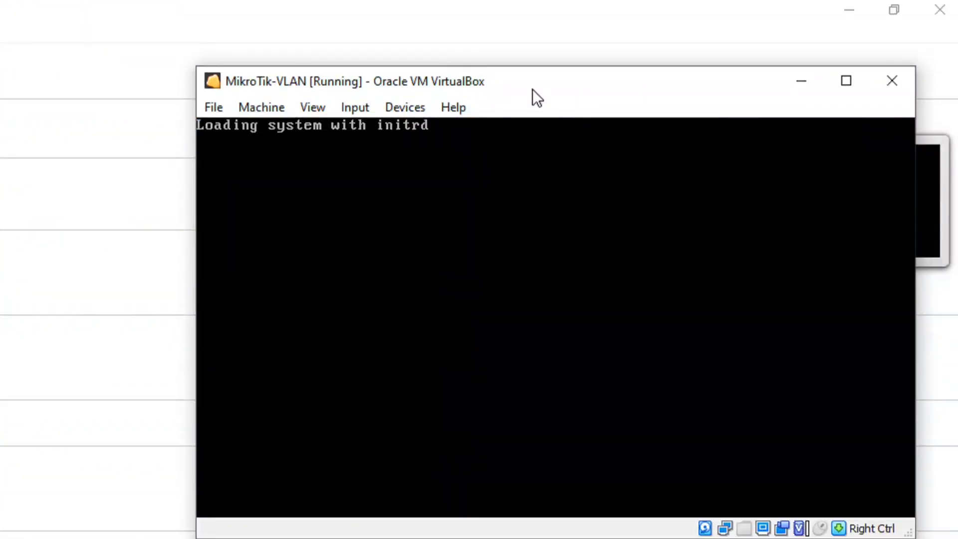
left_click_drag(528, 88, 233, 77)
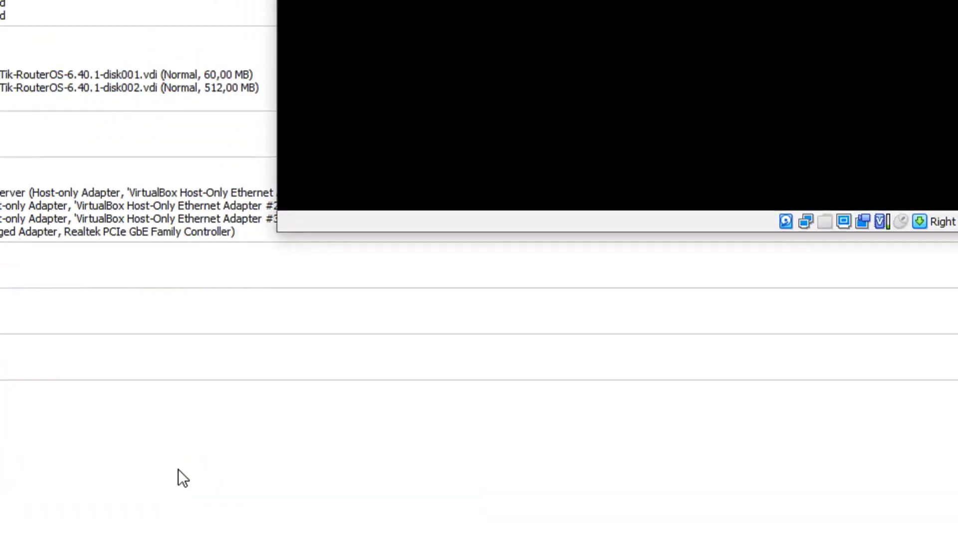
left_click(178, 469)
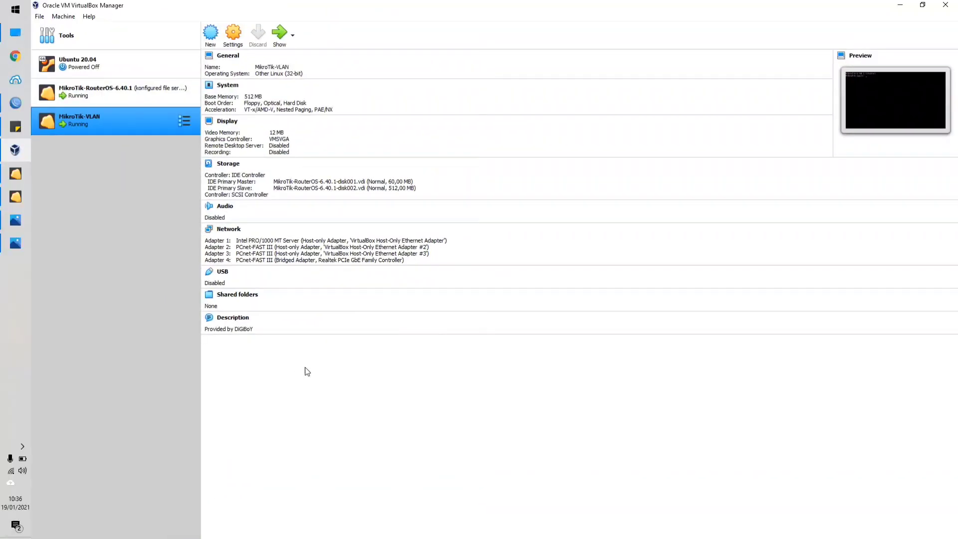
Return to WinBox, open a new WinBox session, refresh the neighbors and connect to 08:00:27:AD:08:79 as admin with a blank password.
left_click(15, 103)
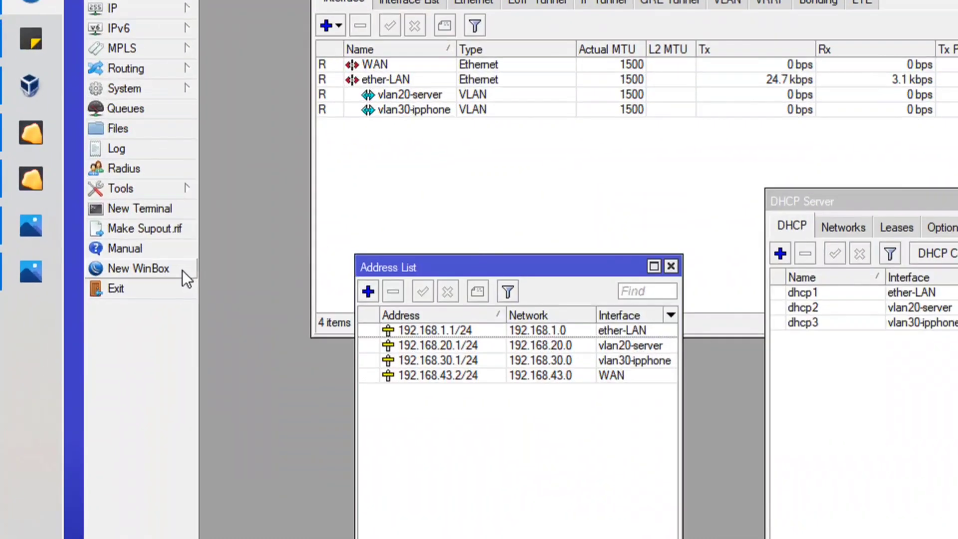
left_click(181, 270)
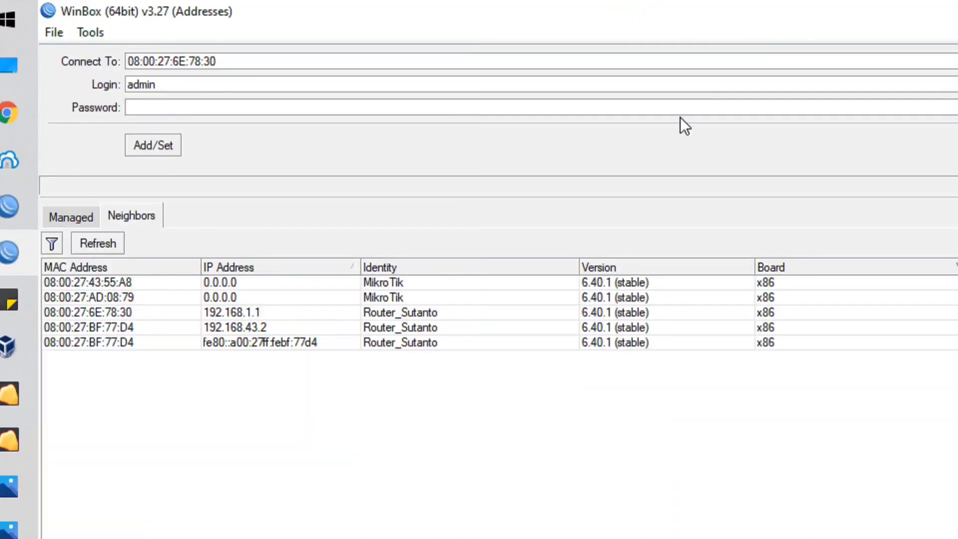
left_click(126, 248)
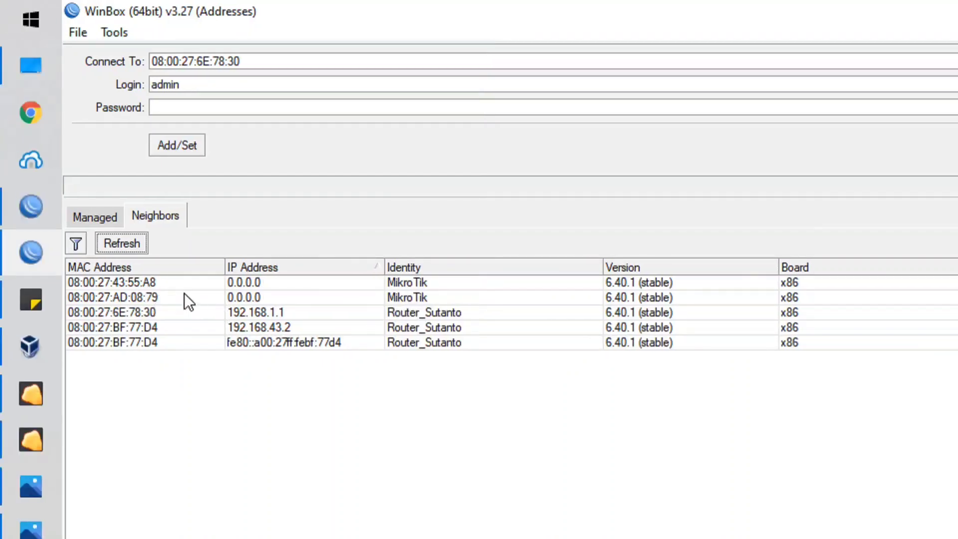
left_click(151, 299)
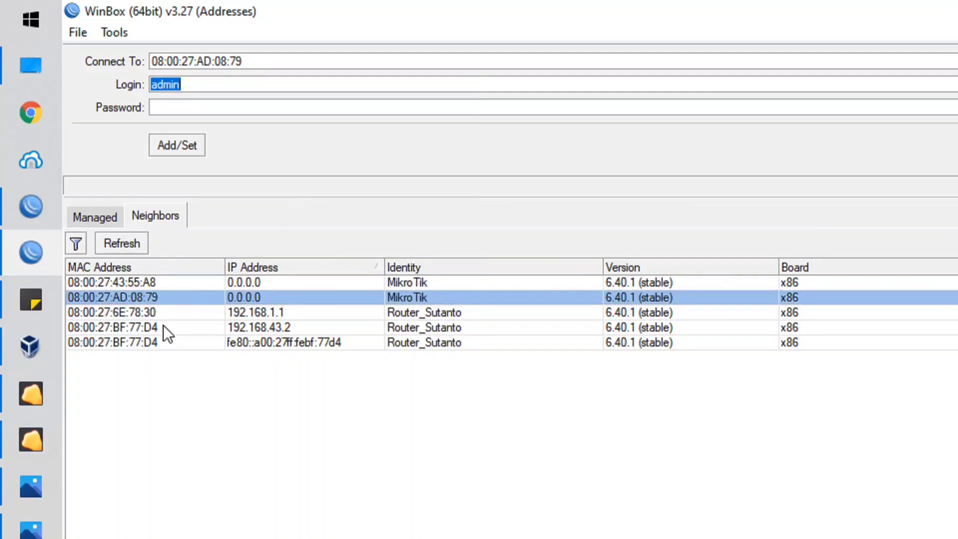
left_click(212, 107)
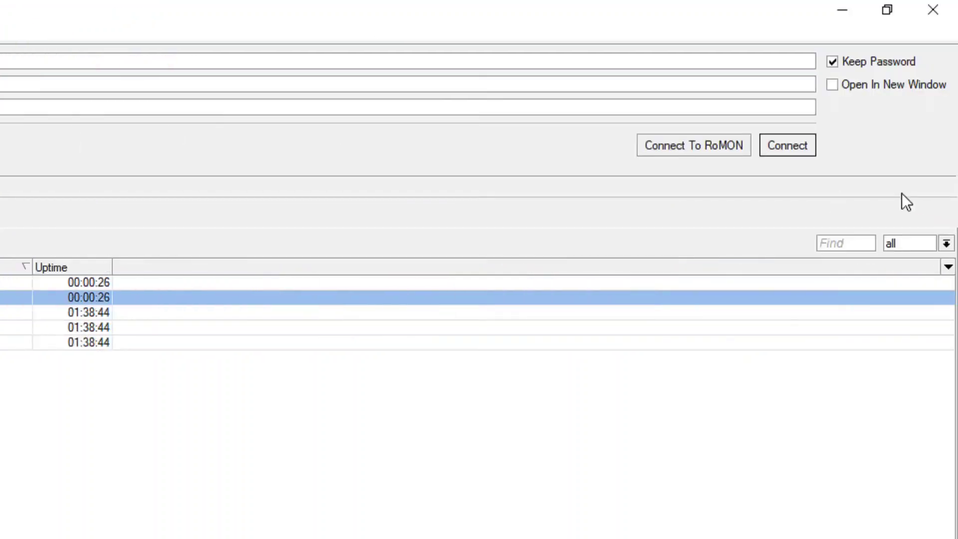
left_click(789, 148)
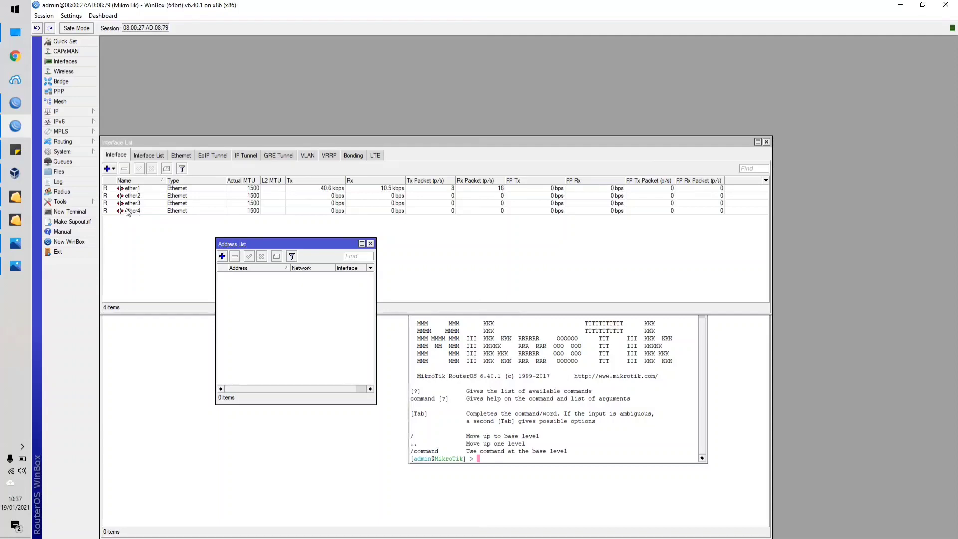
Minimize the VirtualBox manager and move the new router's empty address list up over its Interface List window.
left_click(16, 172)
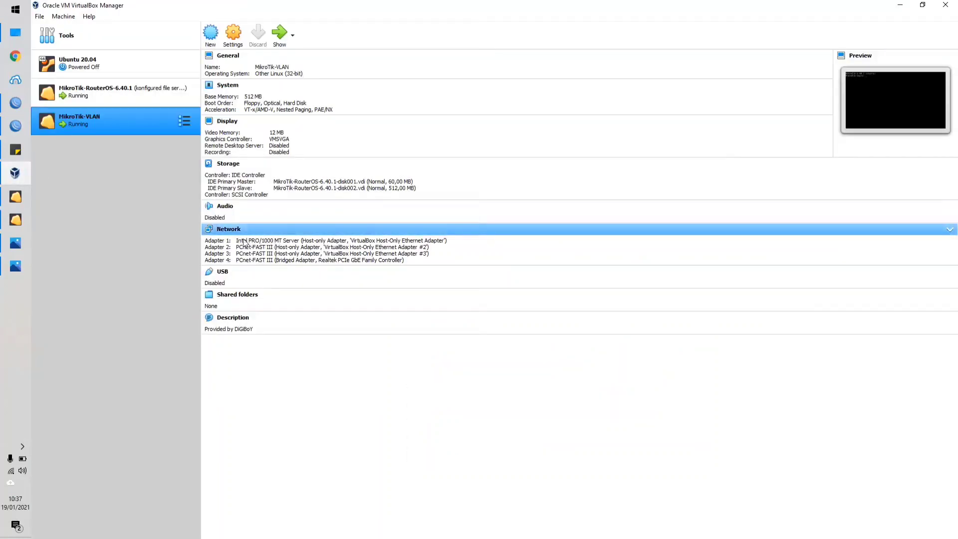
left_click(900, 5)
left_click_drag(261, 248, 304, 121)
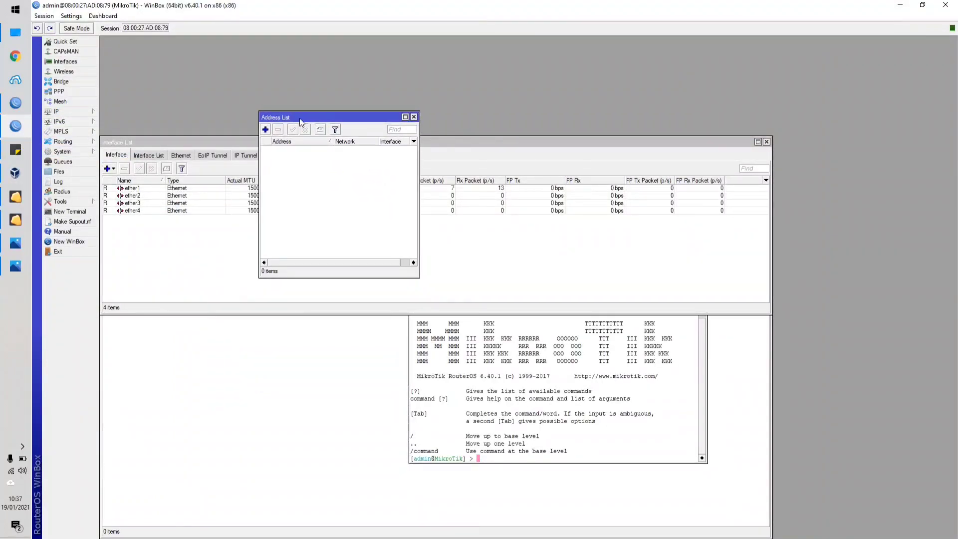
Set the new router's system identity to MikroTik_VLAN.
left_click(79, 153)
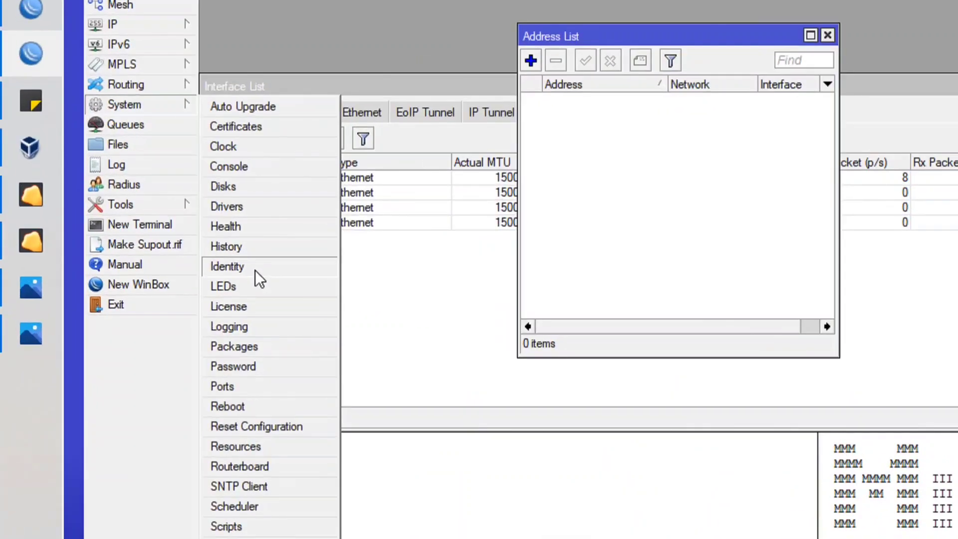
left_click(255, 271)
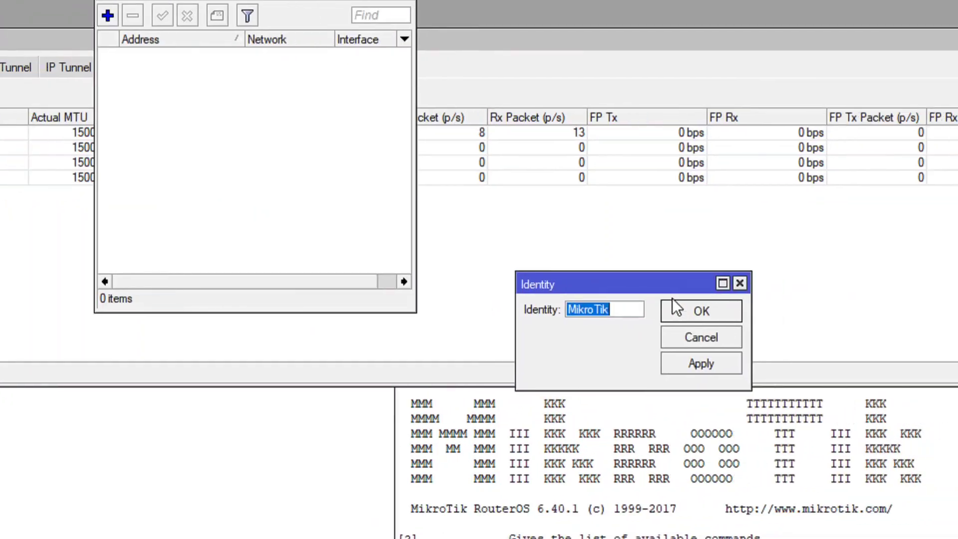
left_click_drag(658, 285, 510, 251)
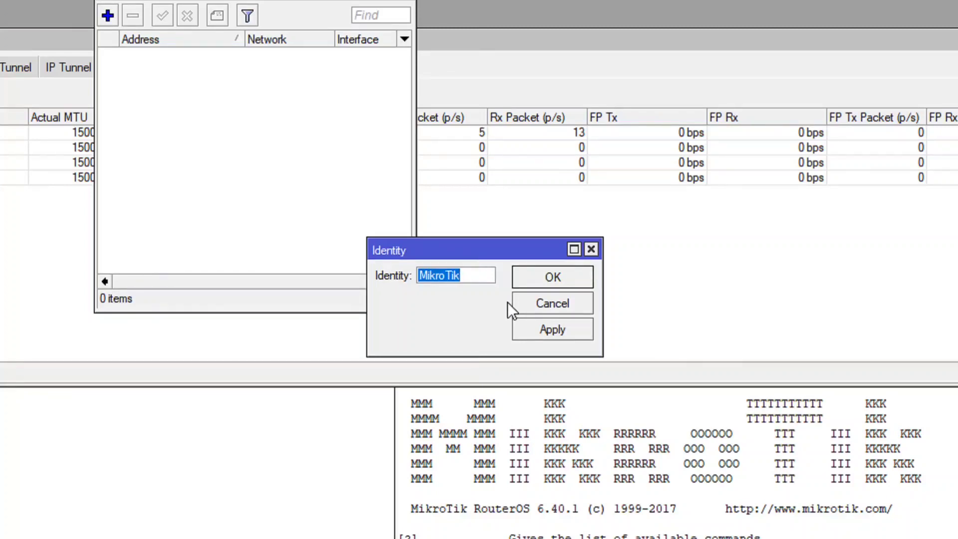
key("End")
type("_VLAN")
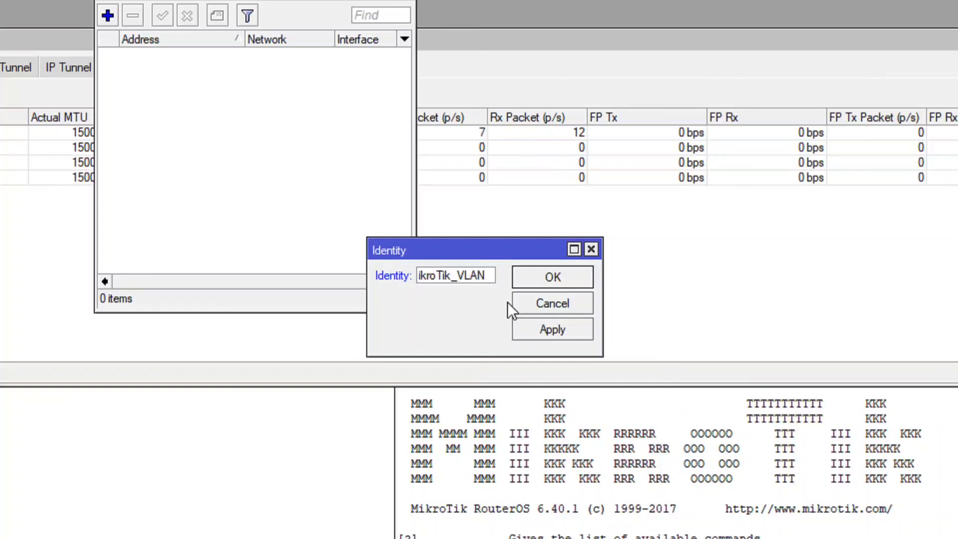
left_click(568, 331)
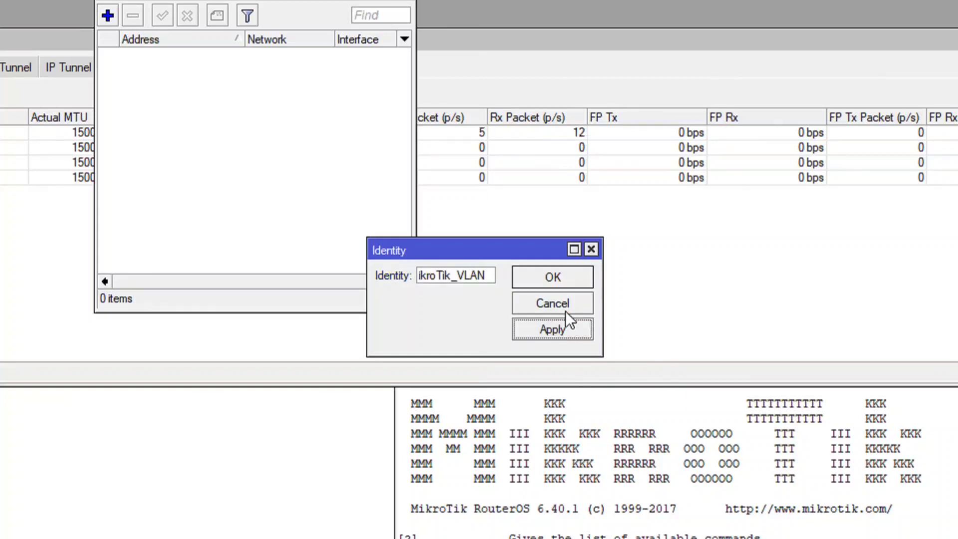
left_click(545, 280)
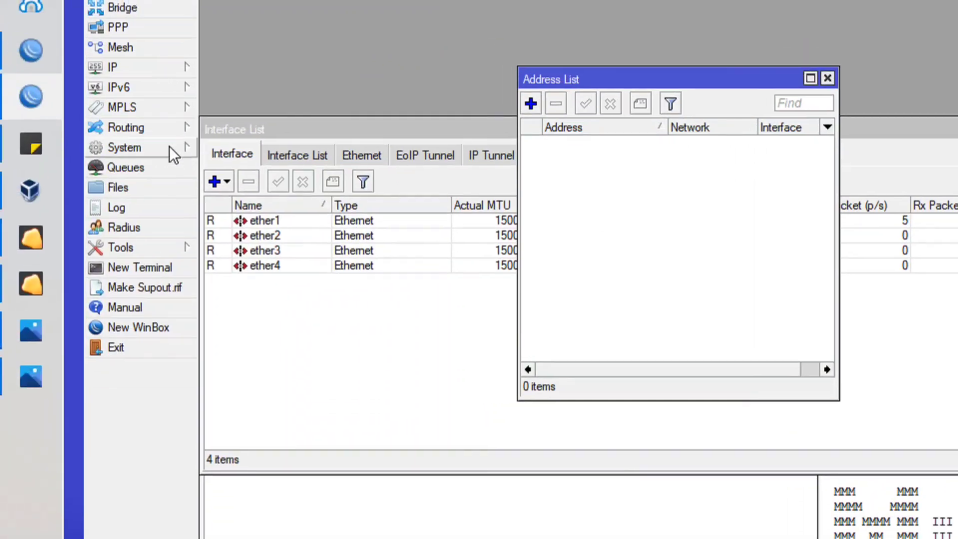
Check the new router's user list and close it.
left_click(110, 127)
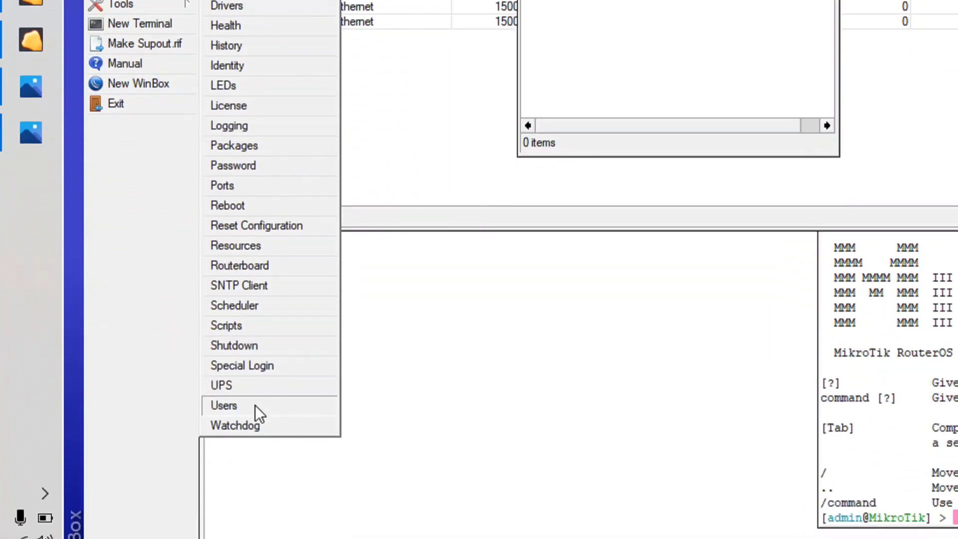
left_click(255, 405)
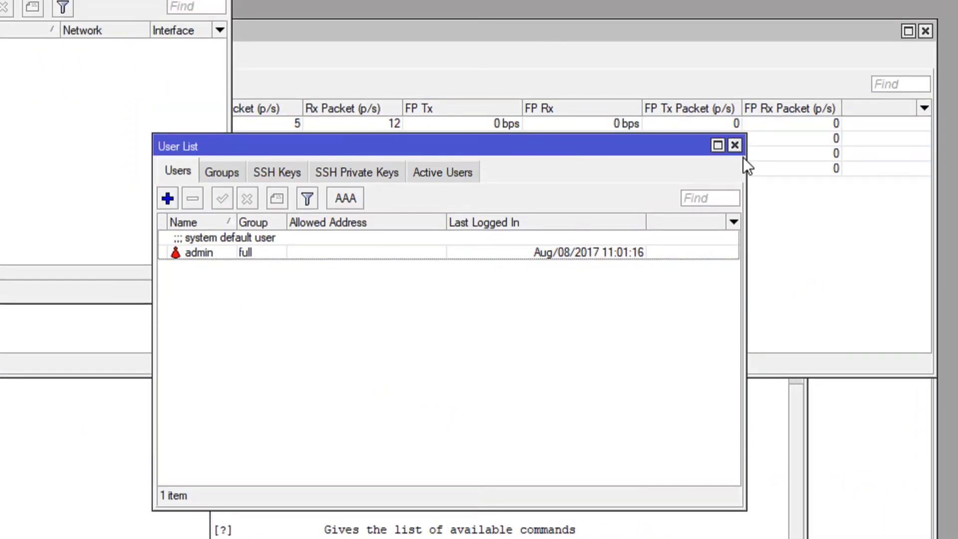
left_click(735, 145)
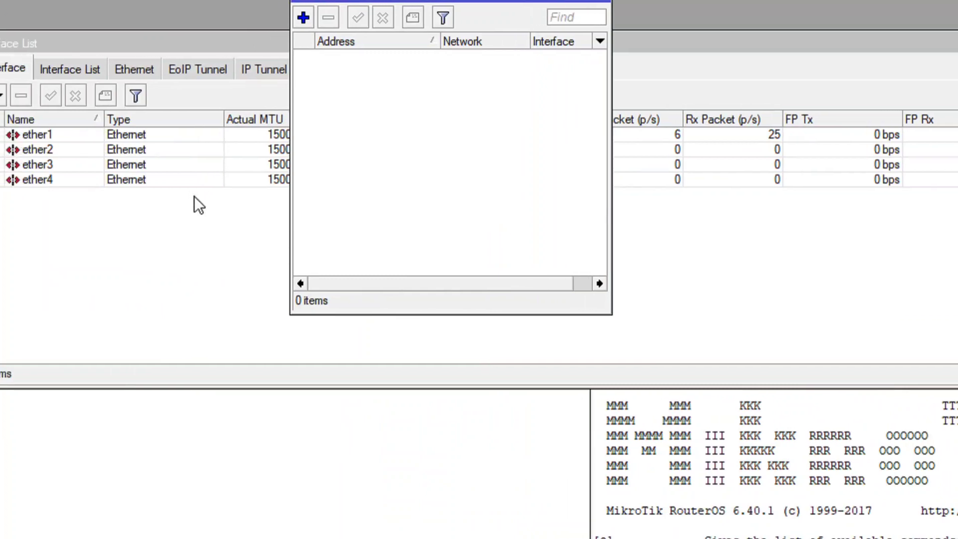
Bring the Interface List forward and up, select ether1 and compare it with MikroTik-VLAN's network adapters in VirtualBox, returning to the WinBox session.
left_click(199, 219)
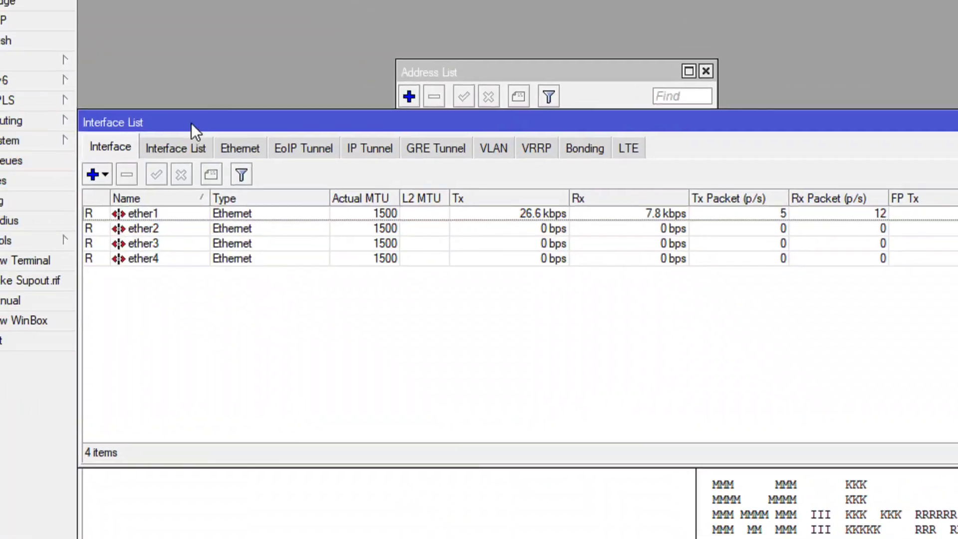
left_click_drag(200, 135, 244, 46)
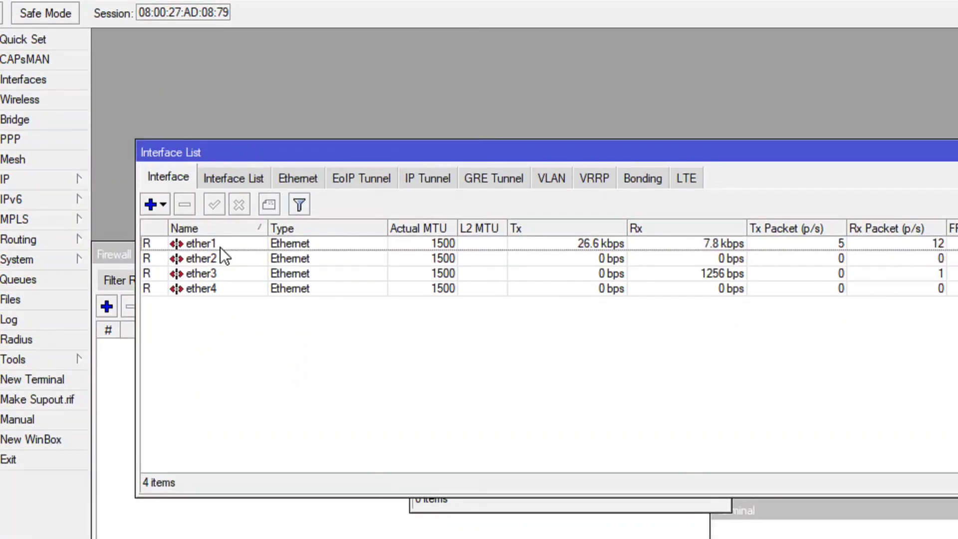
left_click(222, 141)
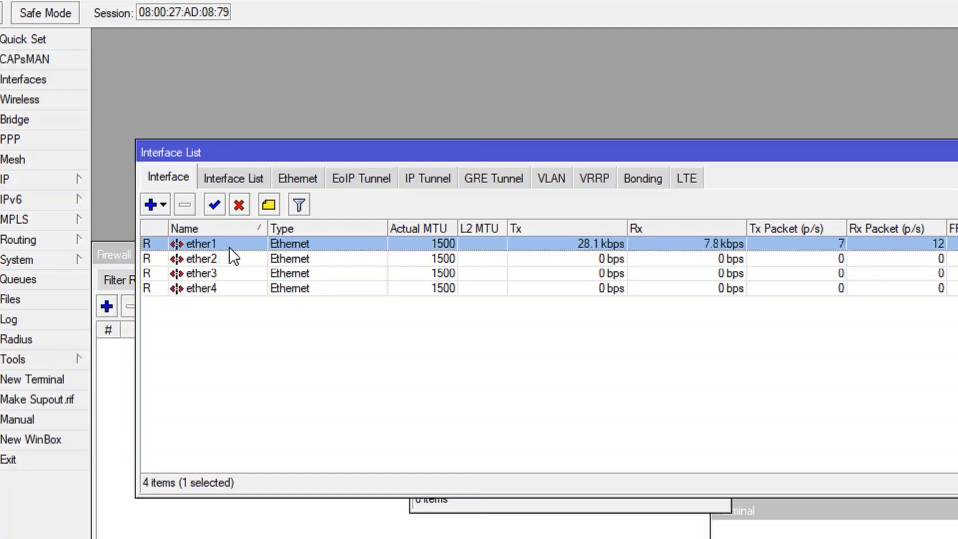
left_click(31, 304)
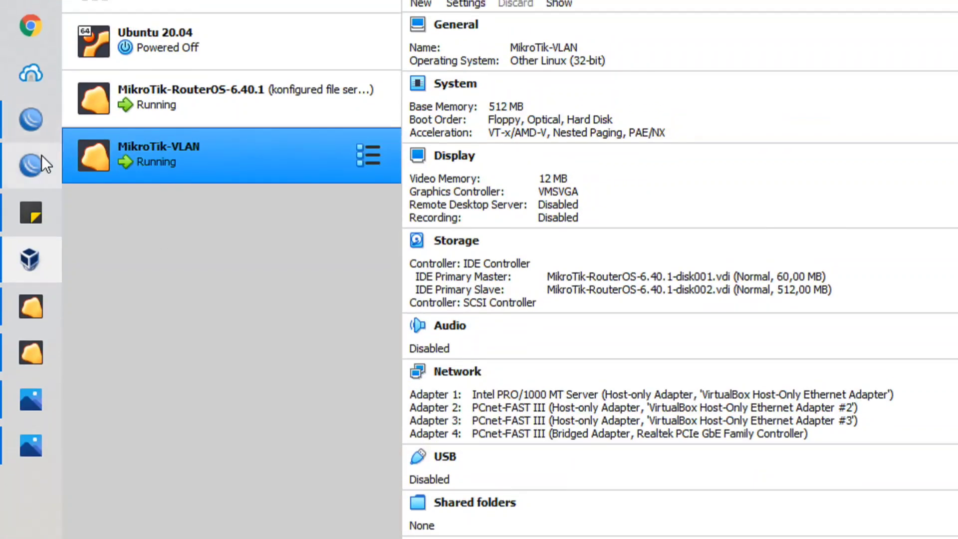
left_click(41, 139)
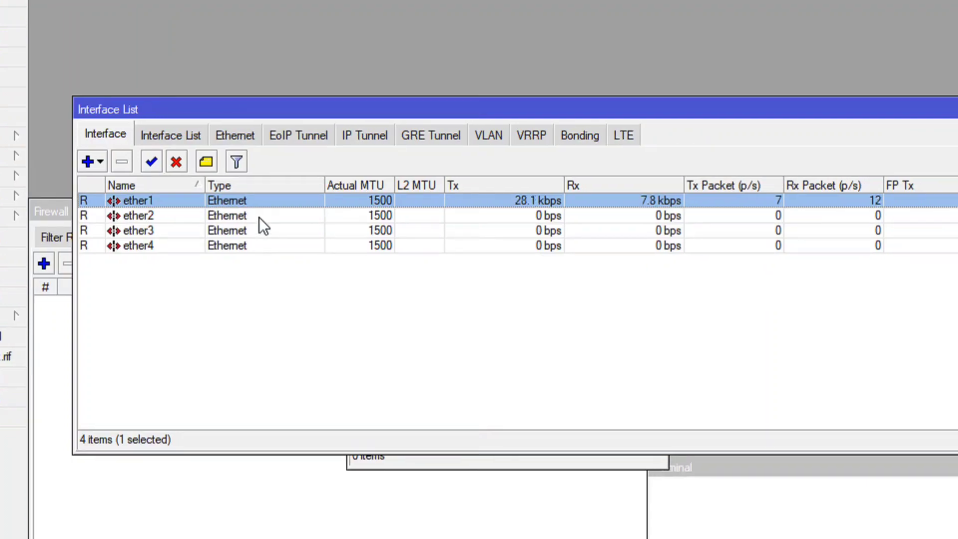
Review the network topology image and the first router's DHCP server on ether-LAN, returning to the new router's WinBox session.
left_click(31, 405)
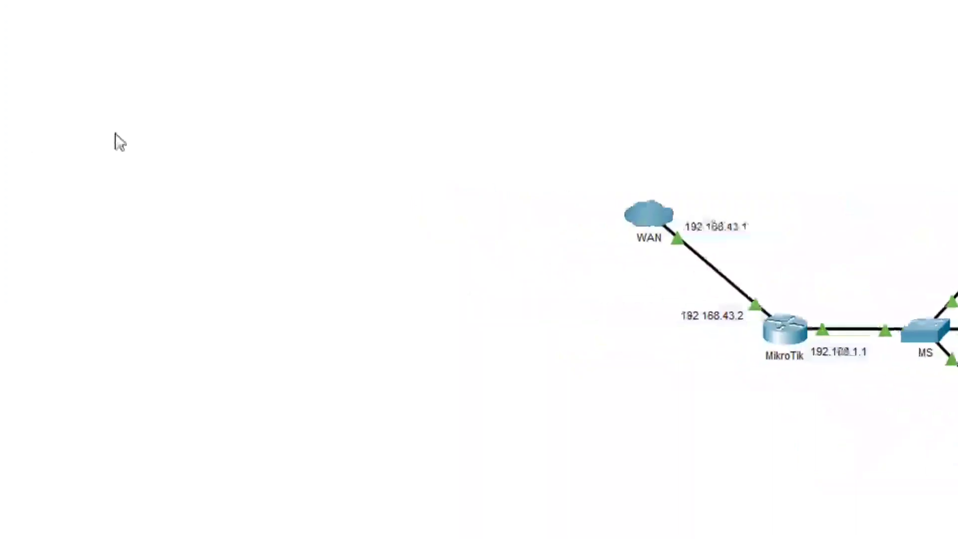
left_click(35, 135)
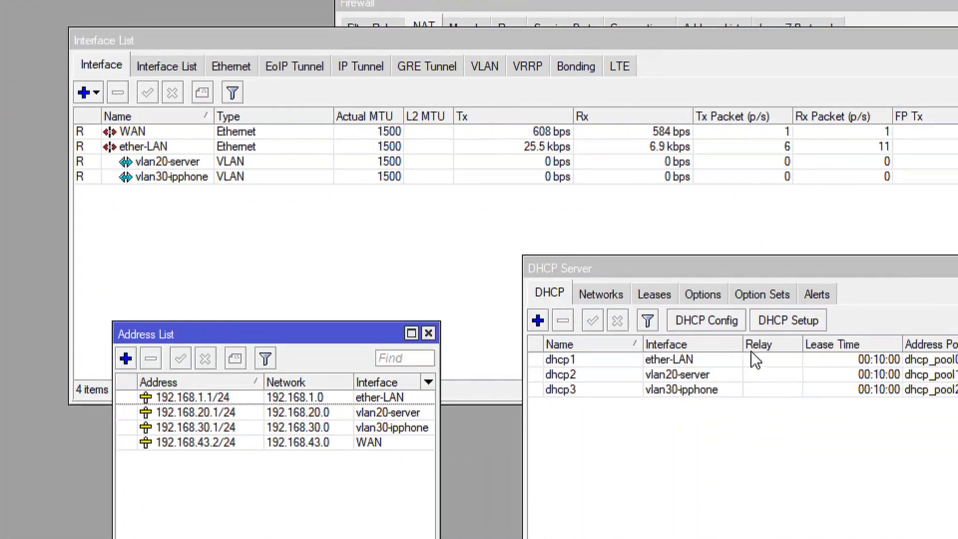
left_click(750, 349)
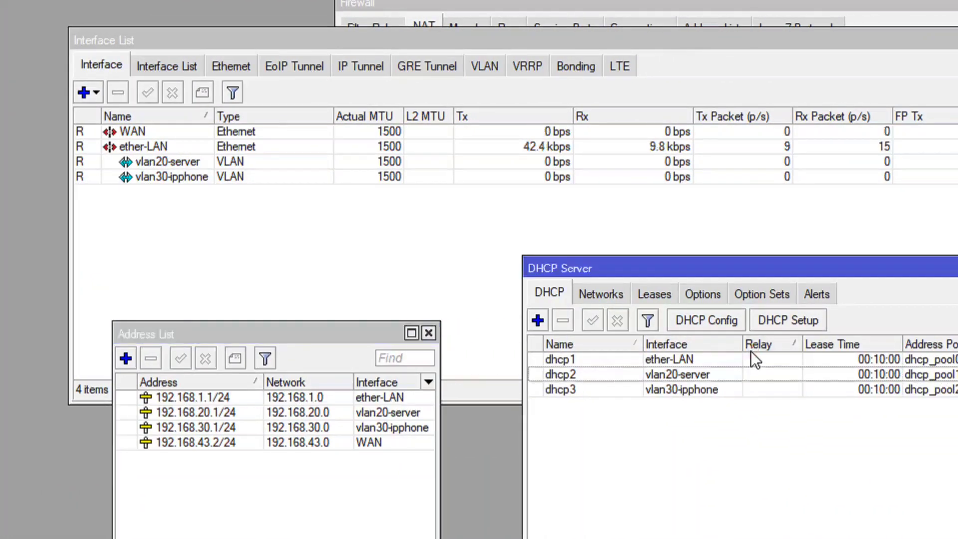
left_click(645, 357)
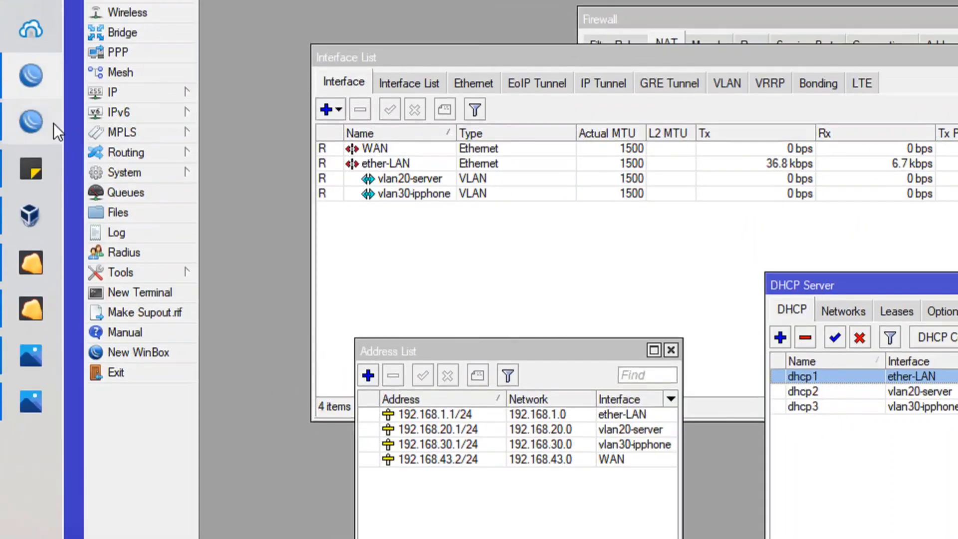
left_click(41, 119)
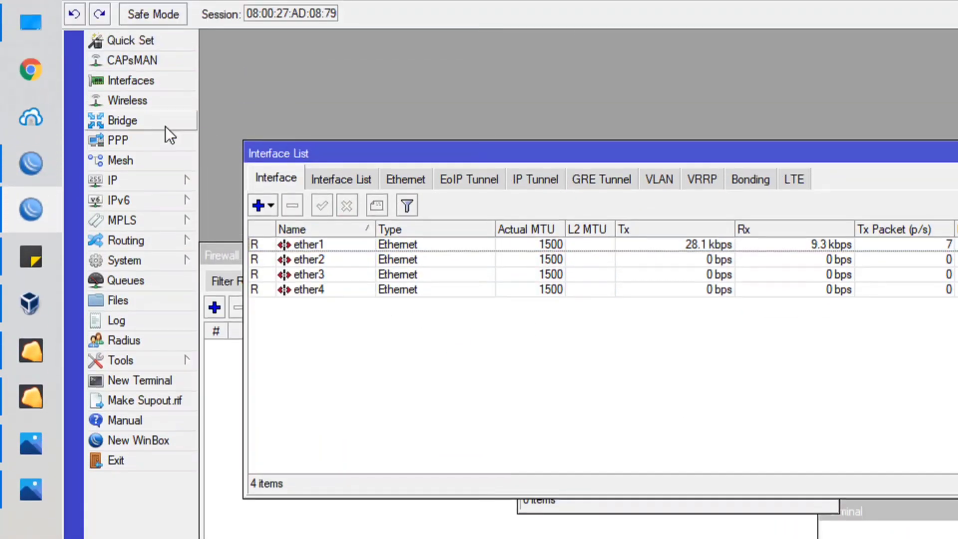
Create a bridge interface named bridge1-LAN on the new router.
left_click(133, 136)
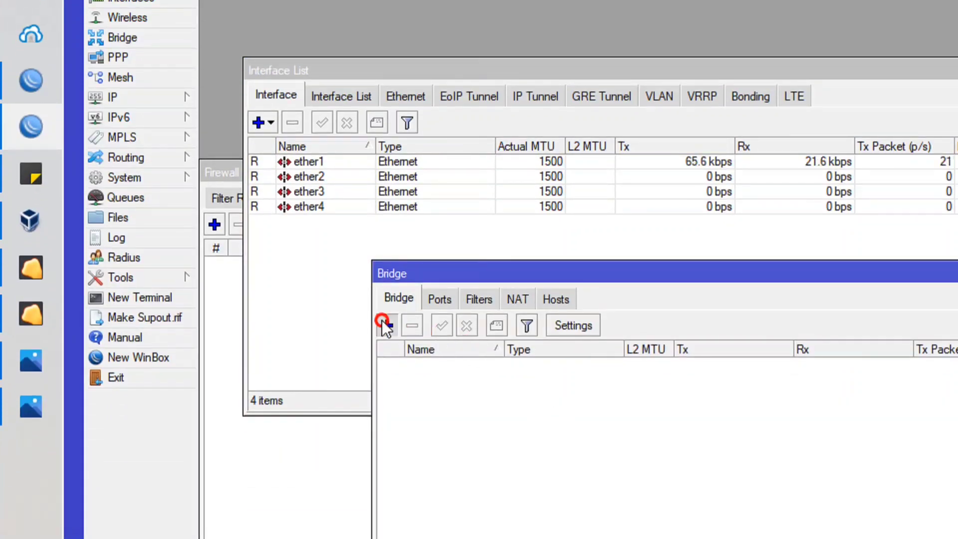
left_click(385, 323)
left_click(650, 291)
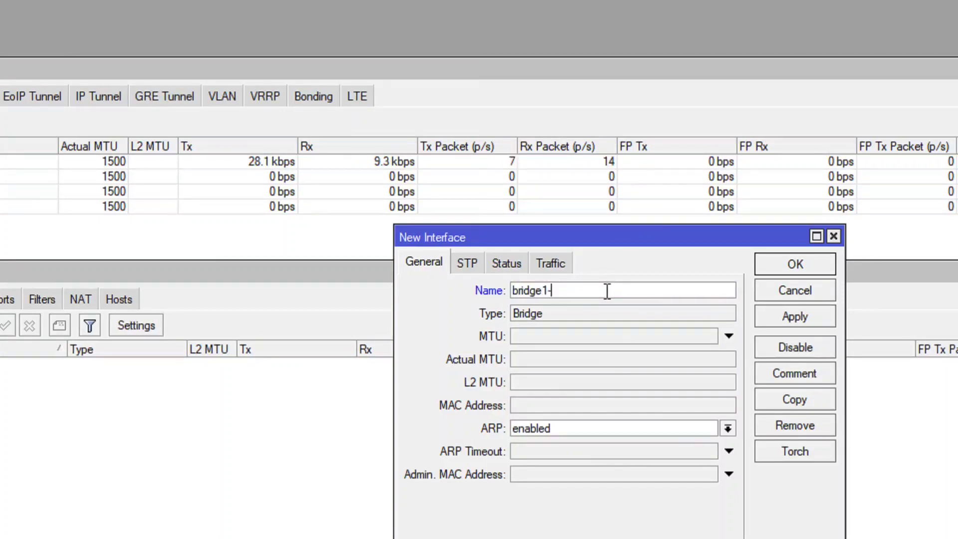
type("-LAN")
left_click(795, 264)
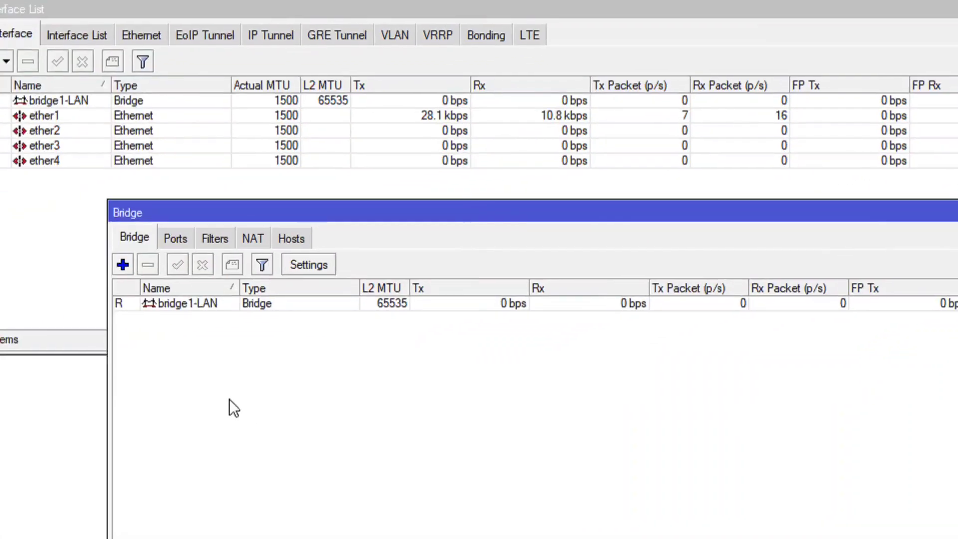
Add ether1 as a port of bridge1-LAN, keeping the other port settings at their defaults.
left_click(176, 238)
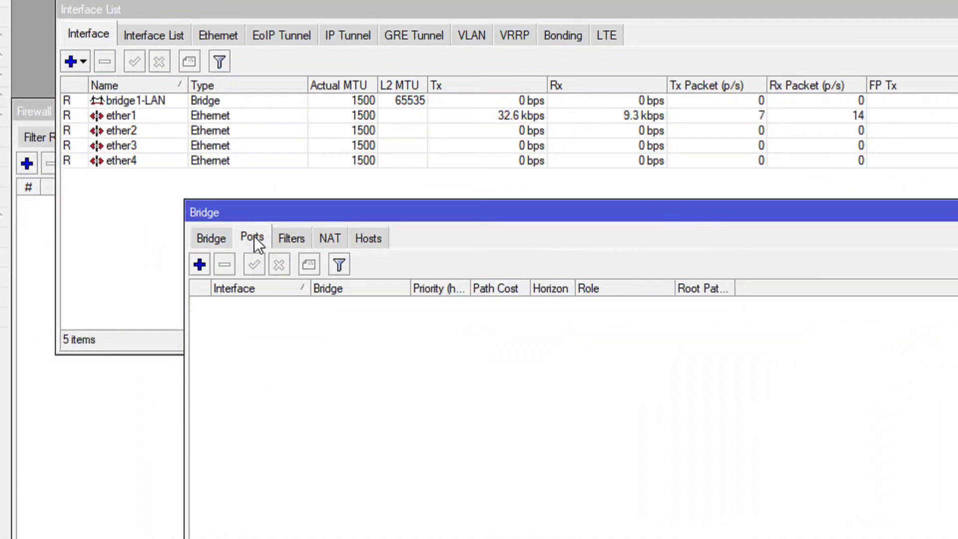
left_click(201, 265)
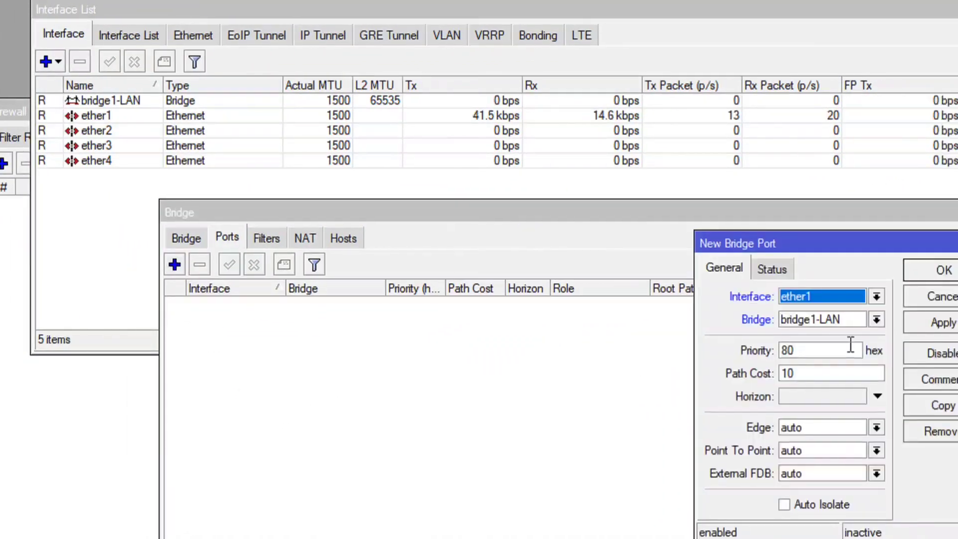
left_click(840, 296)
left_click(743, 297)
left_click(751, 320)
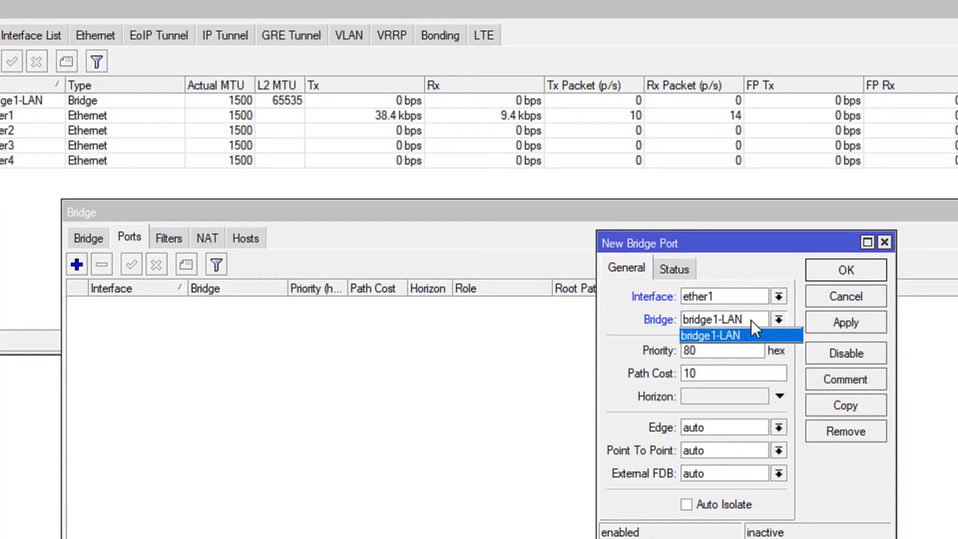
left_click(751, 321)
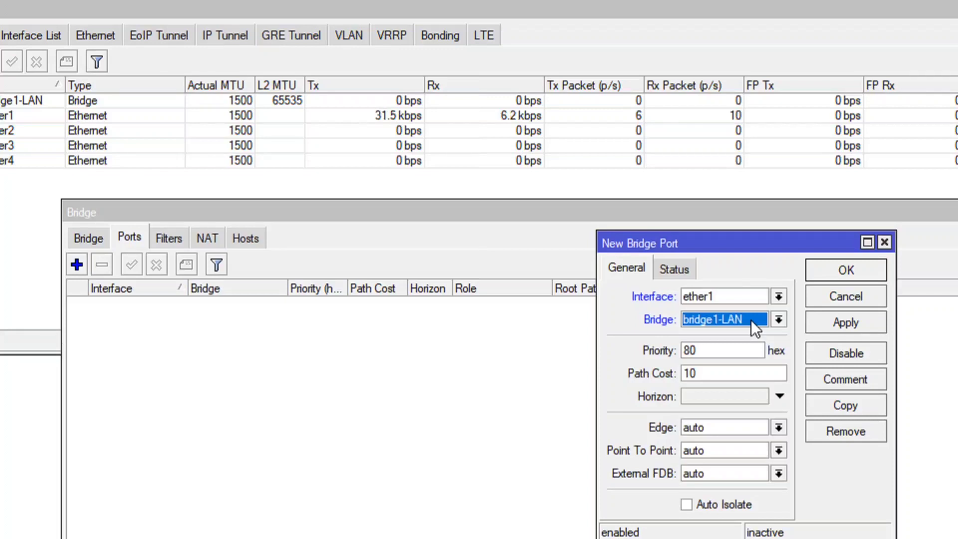
left_click(832, 328)
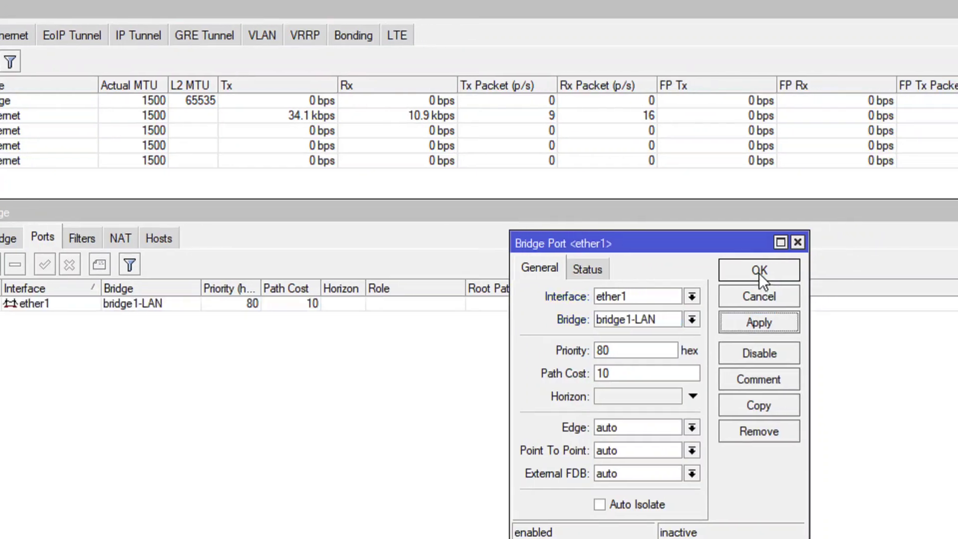
left_click(759, 272)
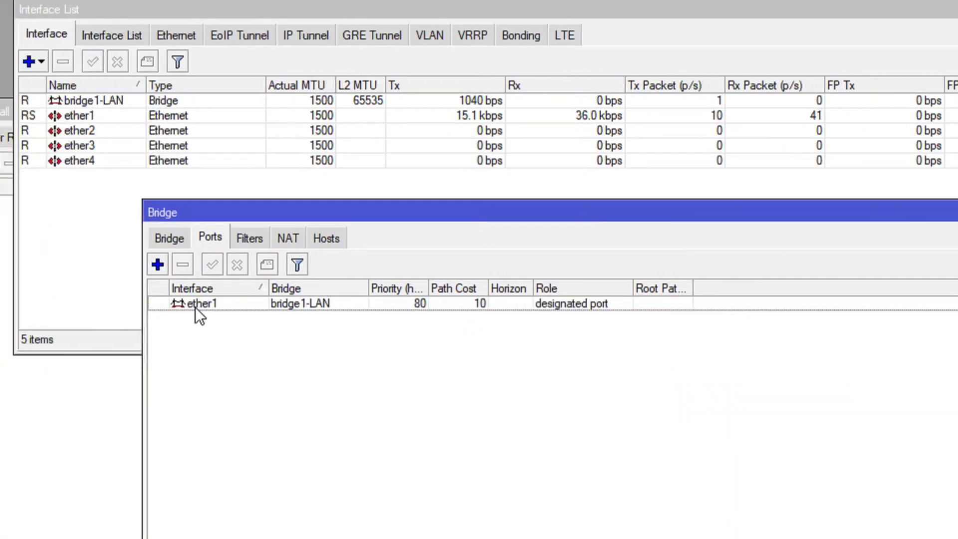
Select the ether1 bridge port, reposition the Bridge window below the interface entries and return to its list of bridges.
left_click(149, 304)
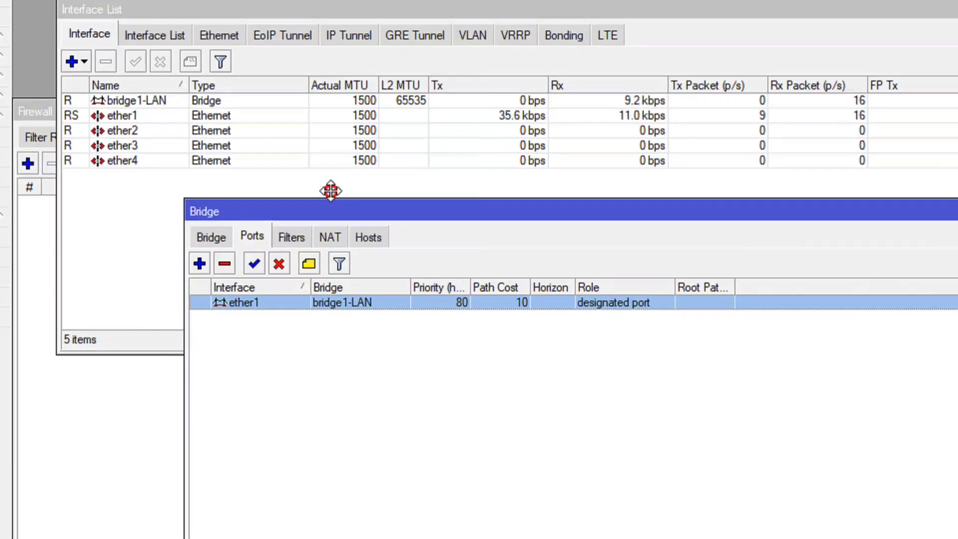
left_click_drag(343, 210, 313, 170)
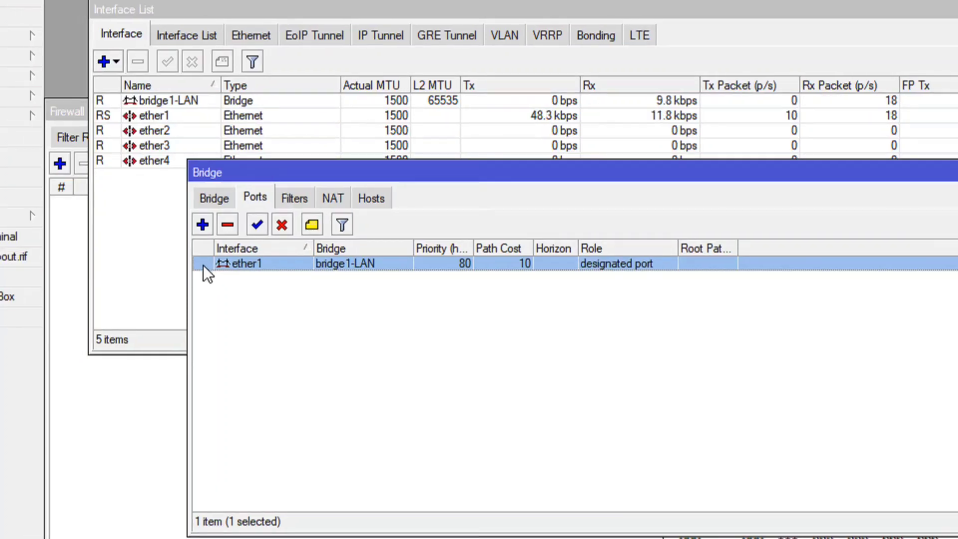
left_click_drag(301, 173, 322, 236)
left_click(239, 262)
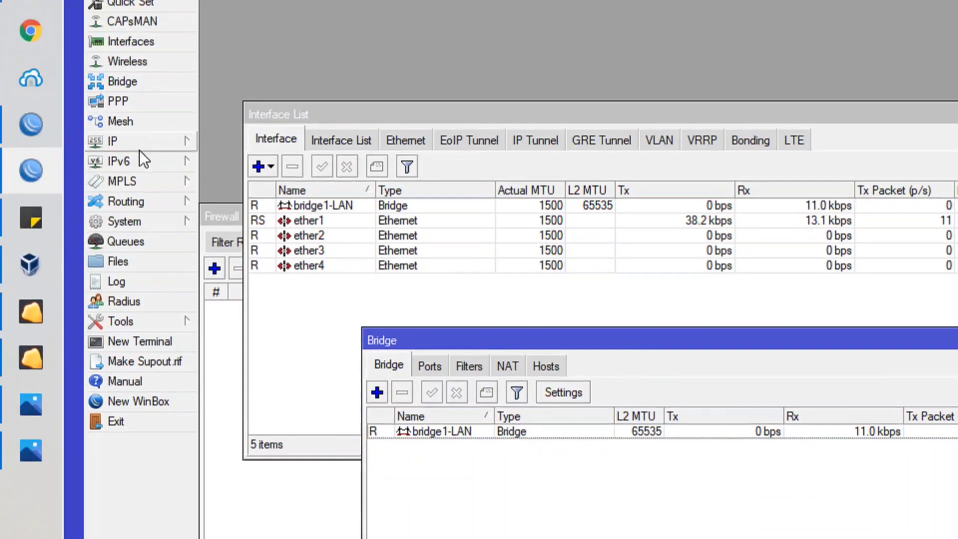
Add a DHCP client on bridge1-LAN with Use Peer DNS, Use Peer NTP and Add Default Route set to yes.
left_click(142, 143)
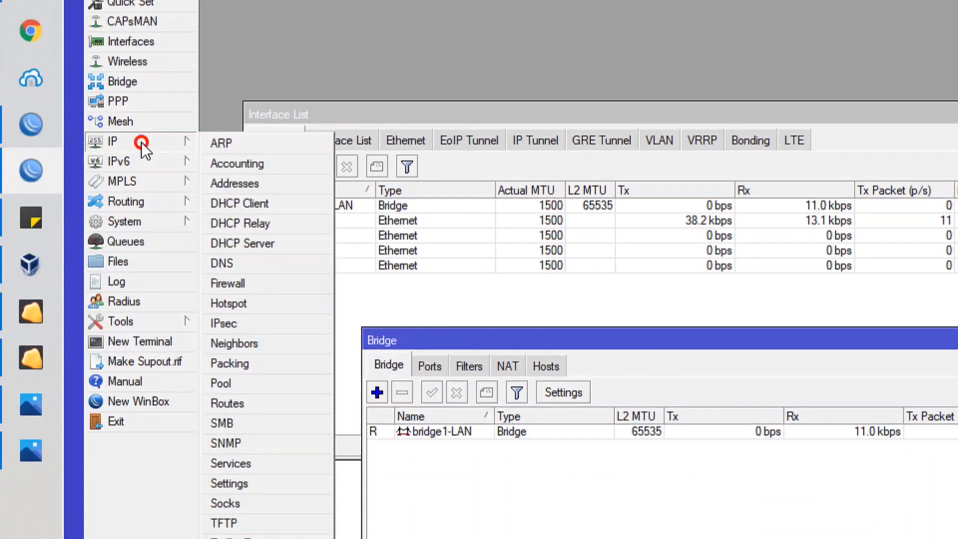
left_click(240, 203)
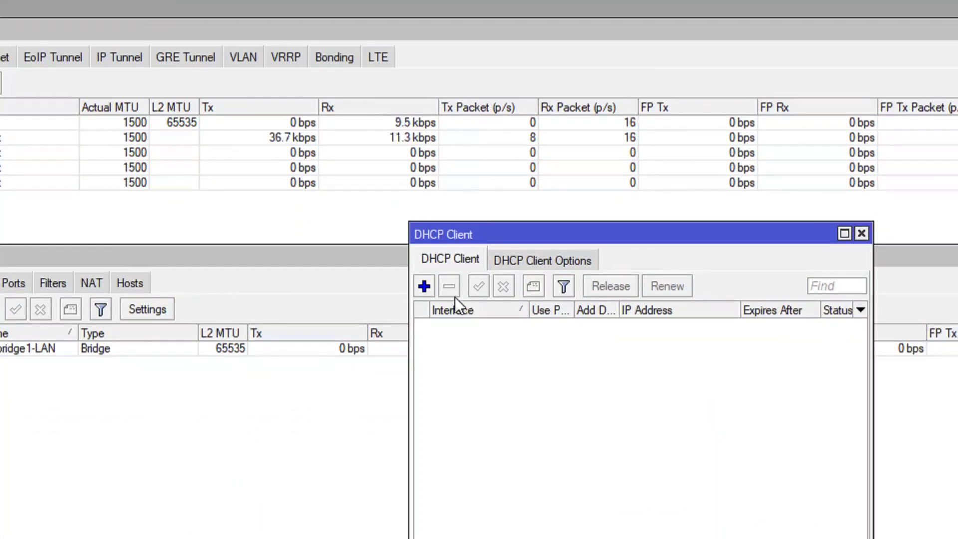
left_click(424, 286)
left_click_drag(606, 257, 274, 200)
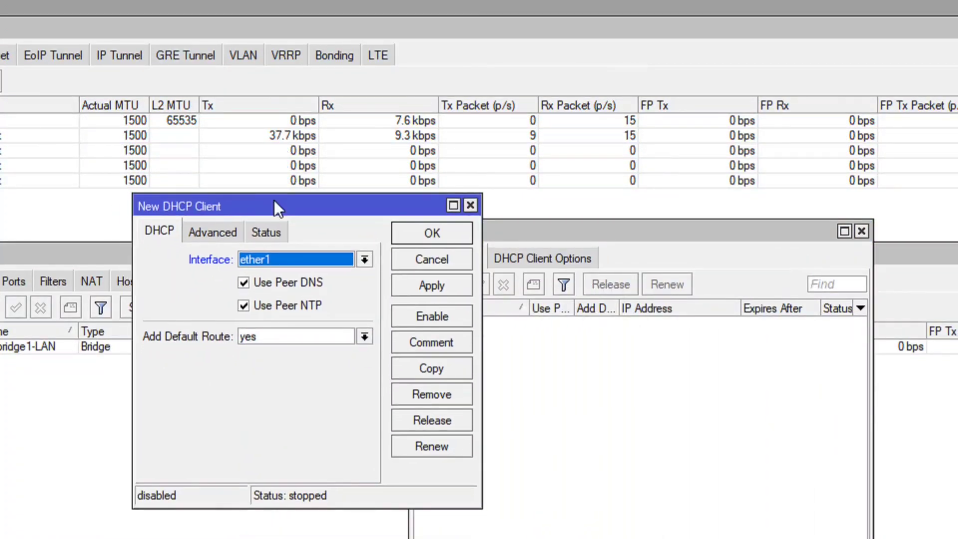
left_click(343, 260)
left_click(277, 276)
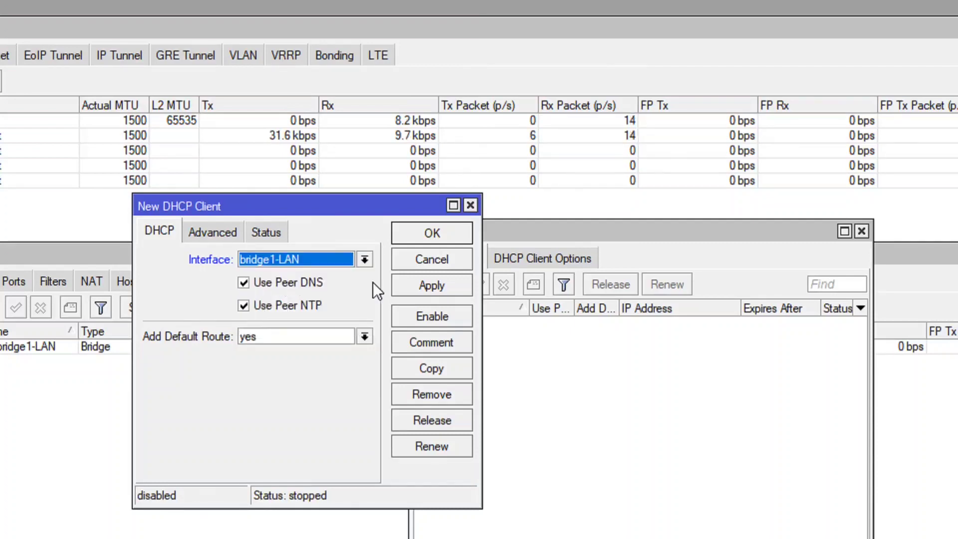
left_click(424, 284)
left_click(427, 235)
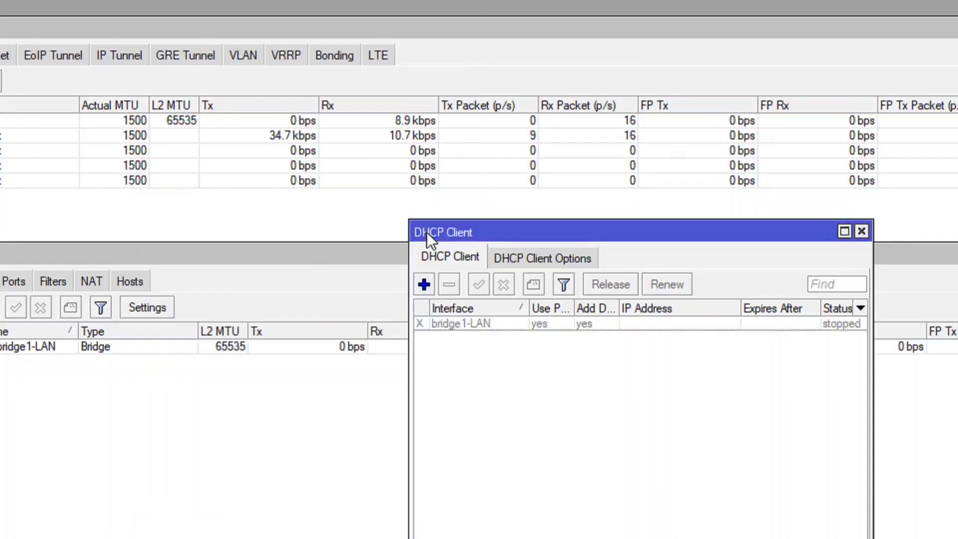
Enable the stopped DHCP client on bridge1-LAN.
left_click(462, 324)
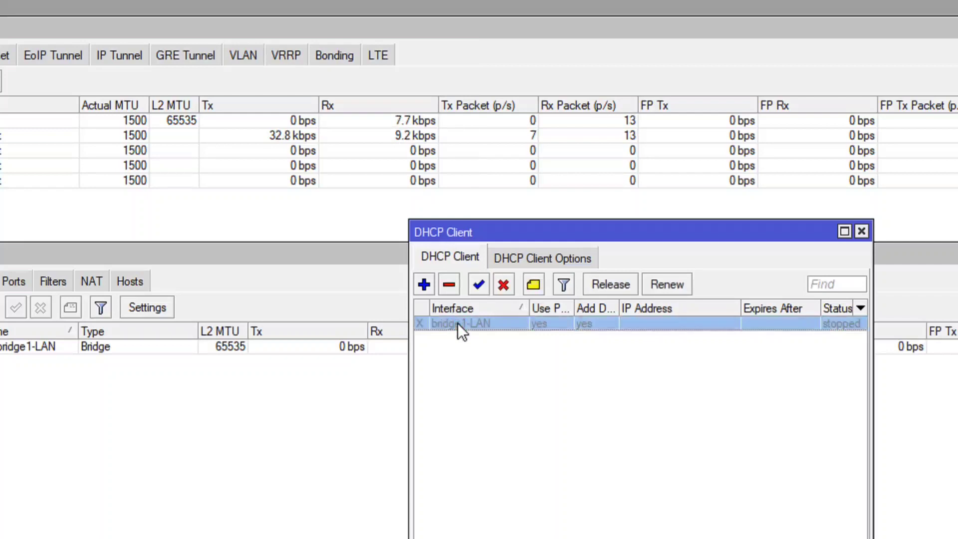
left_click(478, 284)
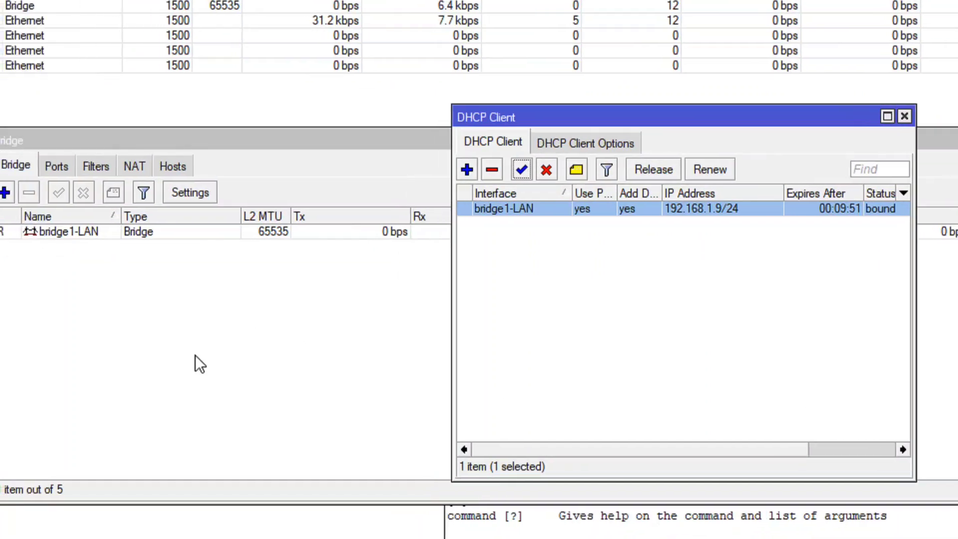
Create a second bridge interface named bridge-server, keeping its other settings at their defaults.
left_click(293, 274)
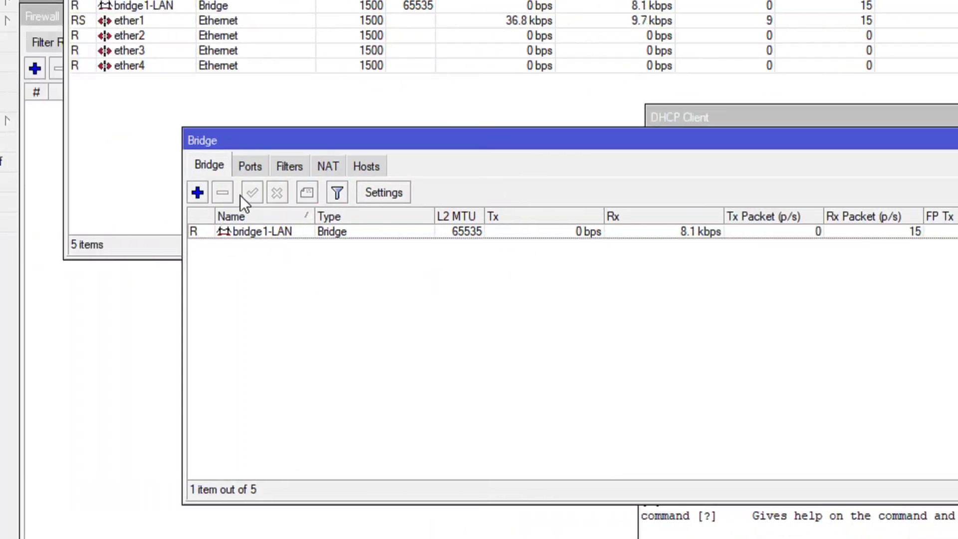
left_click(80, 193)
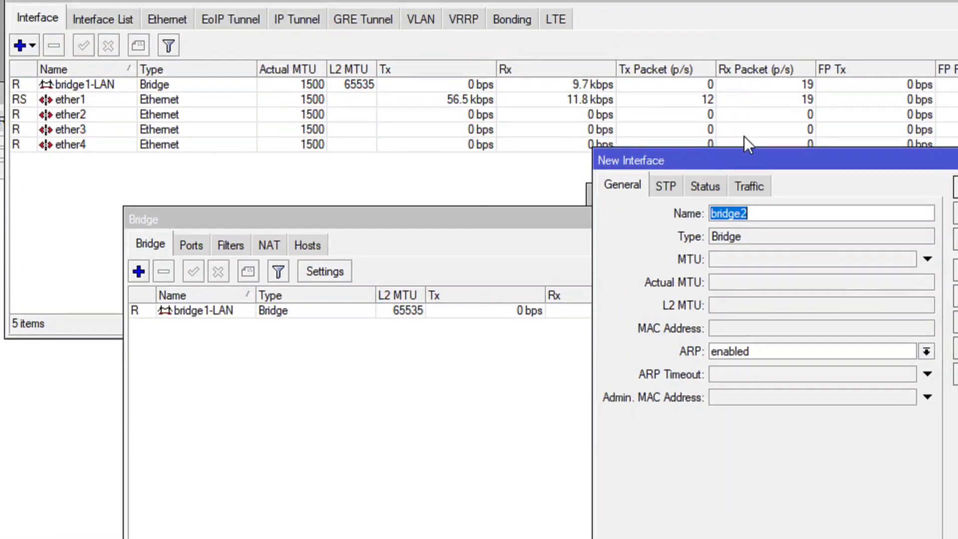
left_click_drag(786, 87, 527, 120)
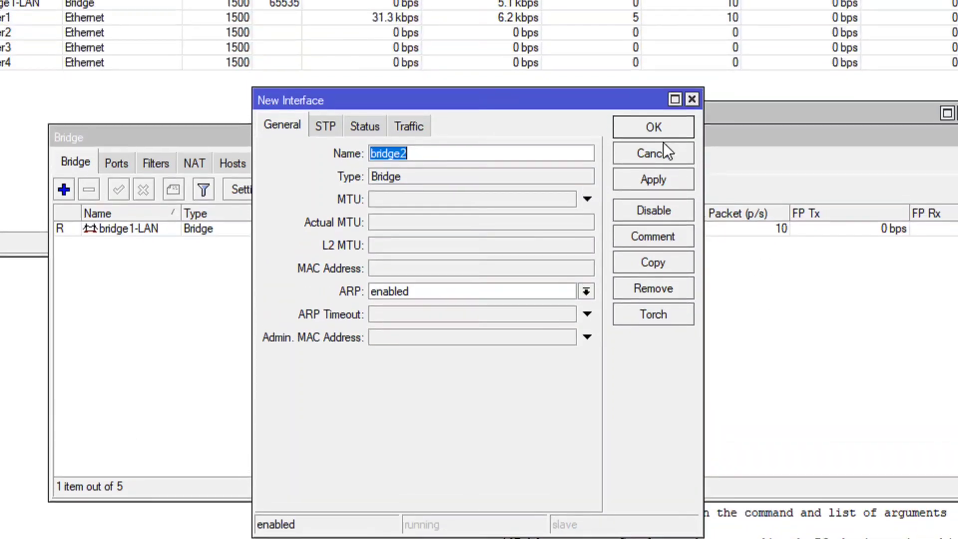
left_click(434, 153)
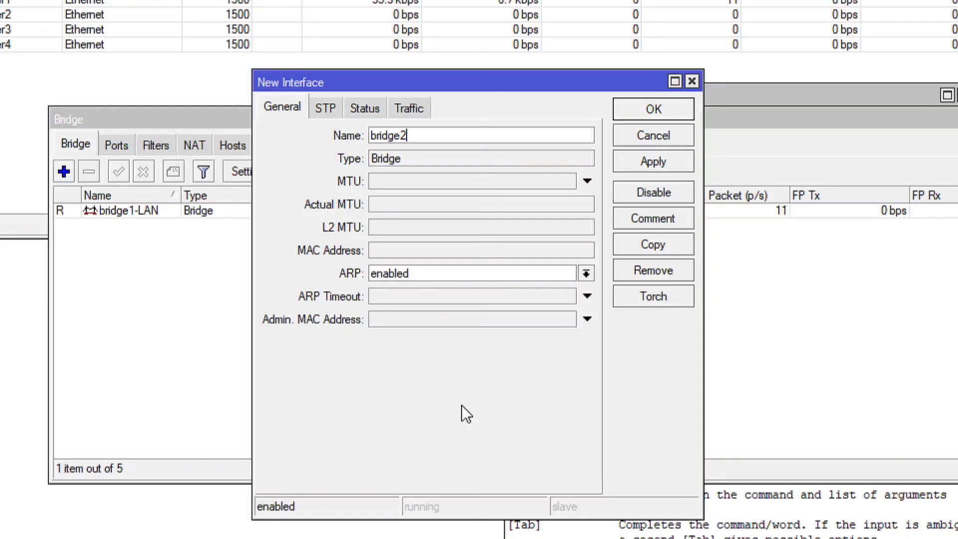
key("BackSpace")
type("server")
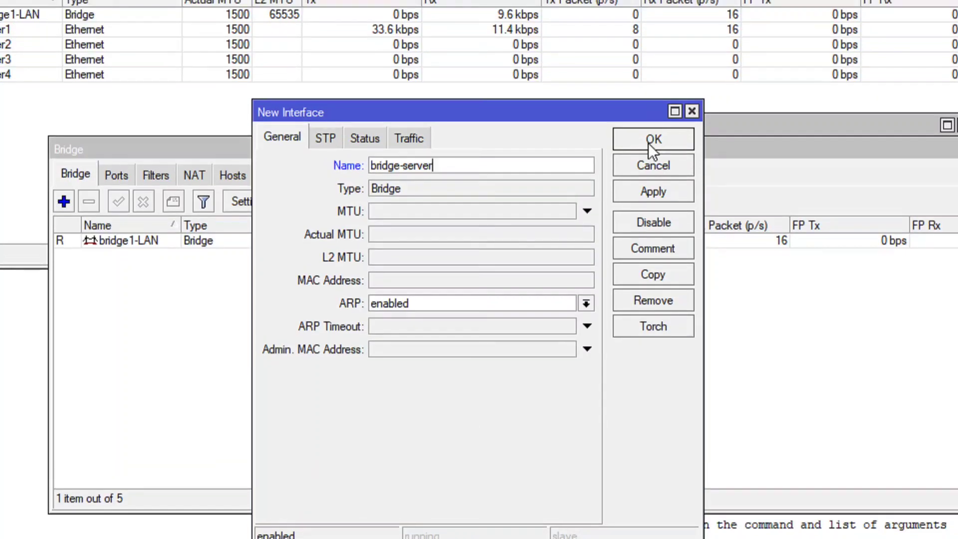
left_click(651, 110)
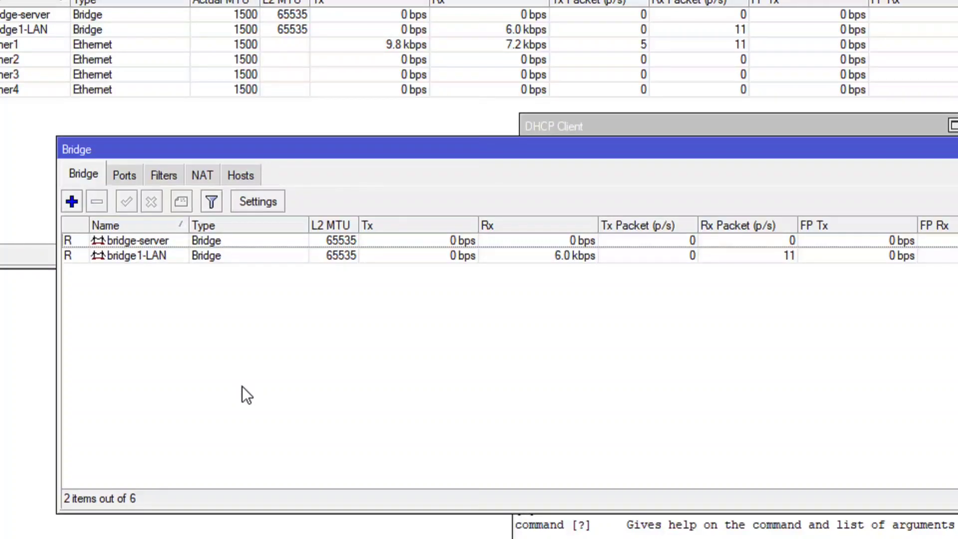
Create another bridge interface named bridge-ipphone, keeping its other settings at their defaults.
left_click(72, 201)
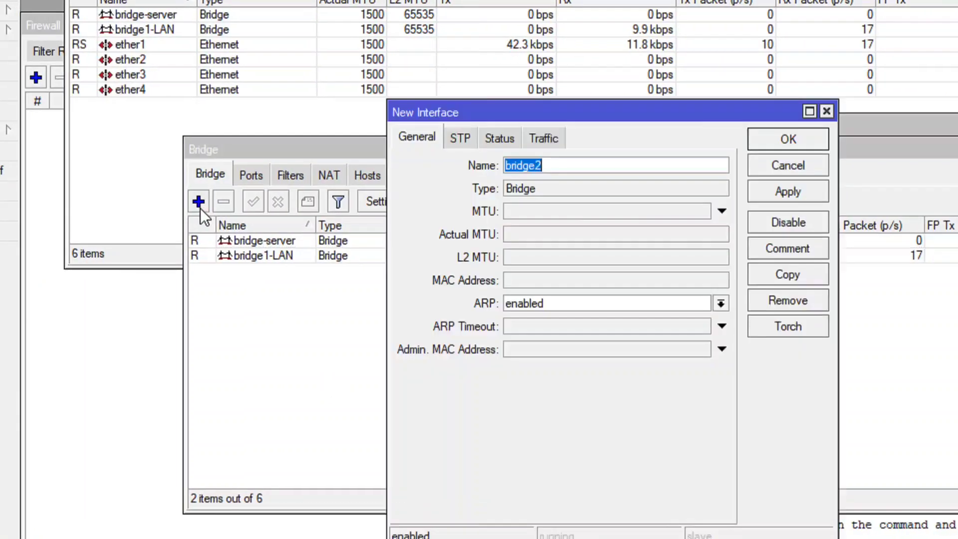
left_click(592, 165)
key("BackSpace")
type("-ippho")
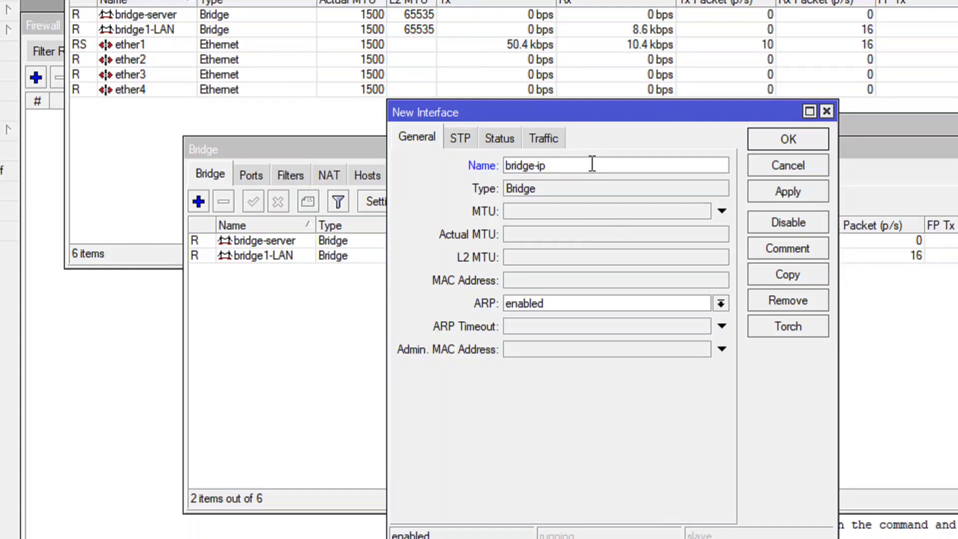
type("ne")
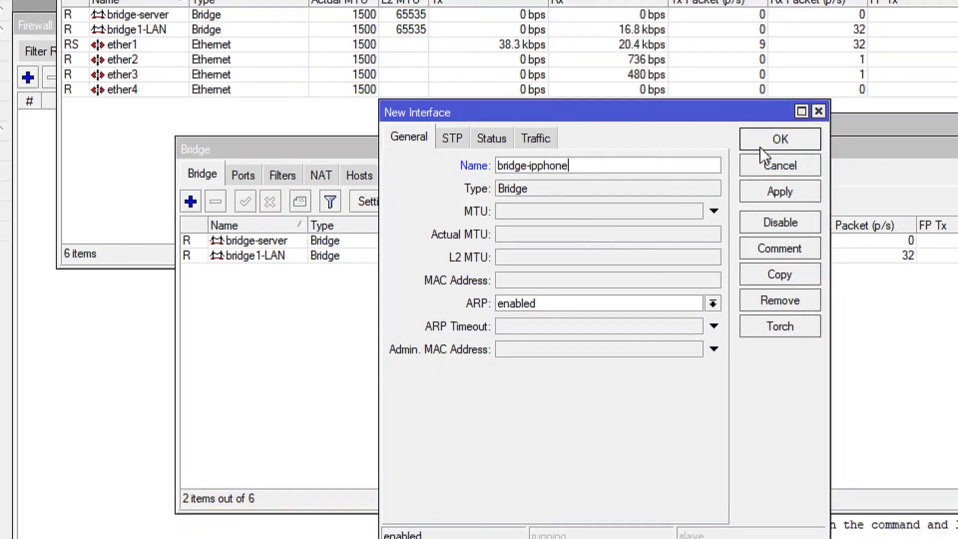
left_click(765, 146)
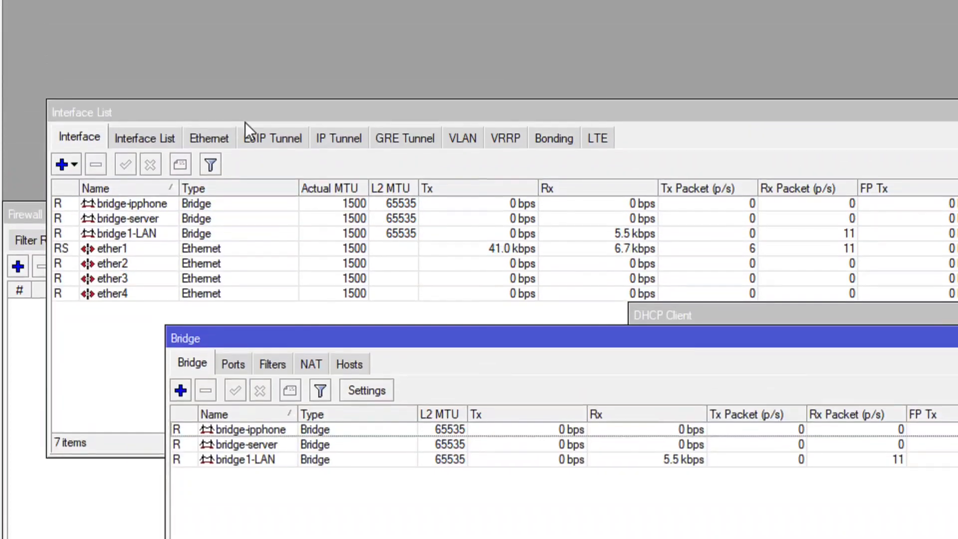
Create a VLAN interface named vlan20-server with VLAN ID 20 on ether1.
left_click(223, 135)
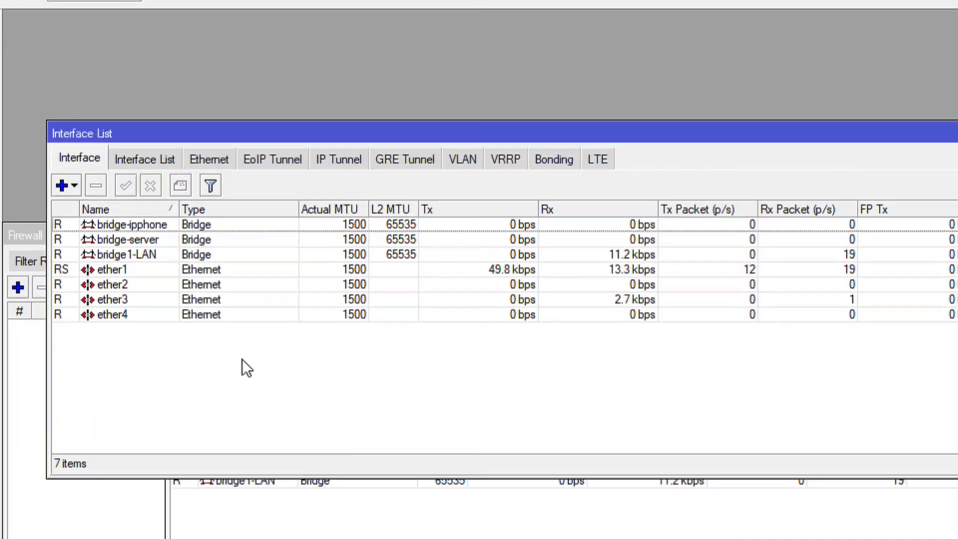
left_click(116, 272)
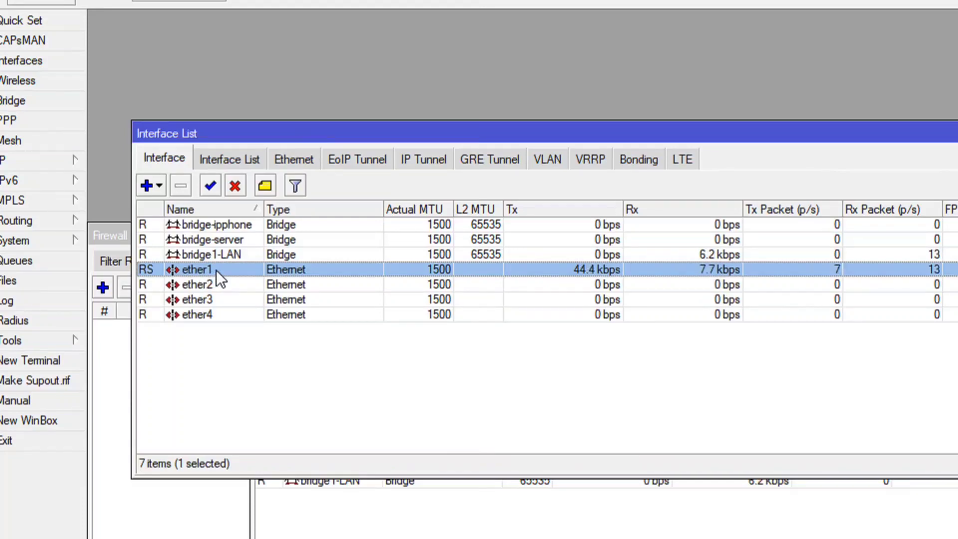
left_click(154, 185)
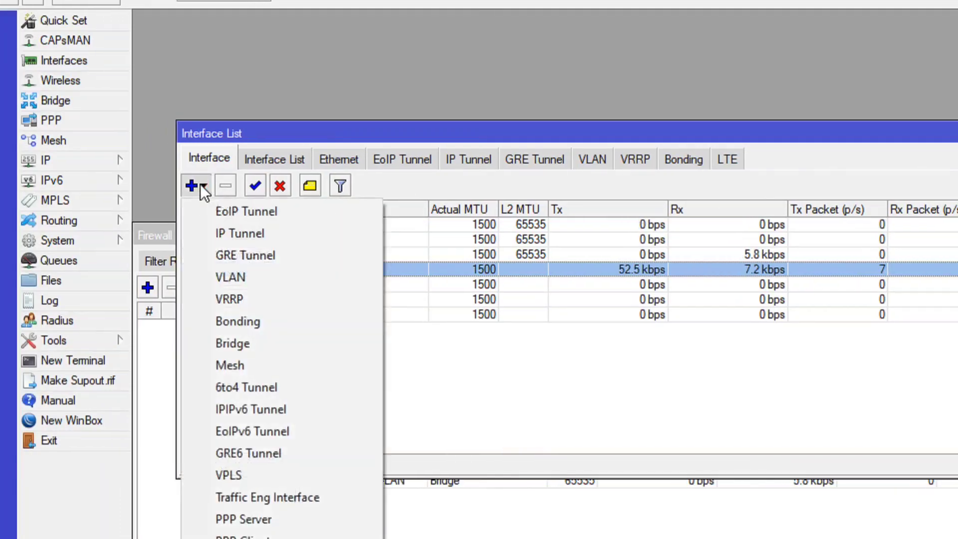
left_click(259, 277)
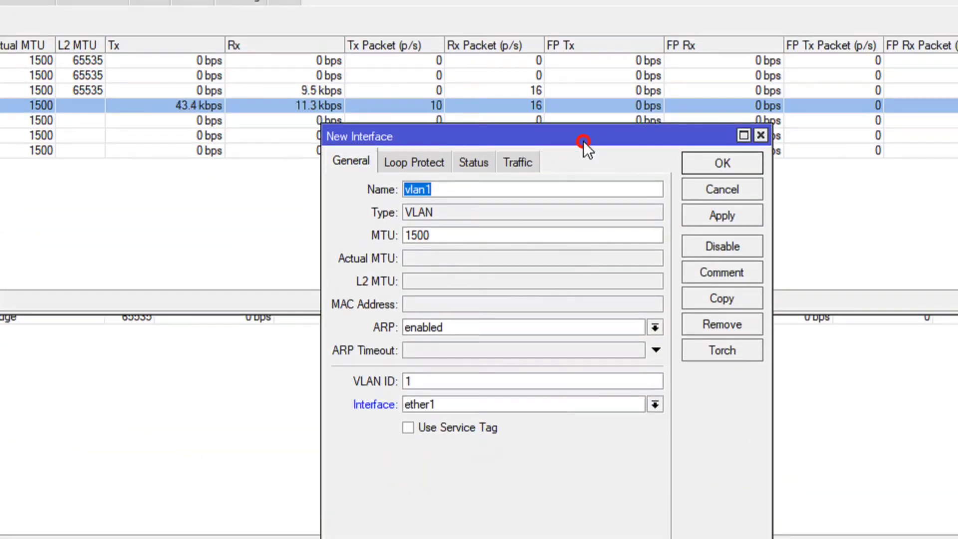
left_click_drag(583, 104, 442, 46)
left_click(339, 187)
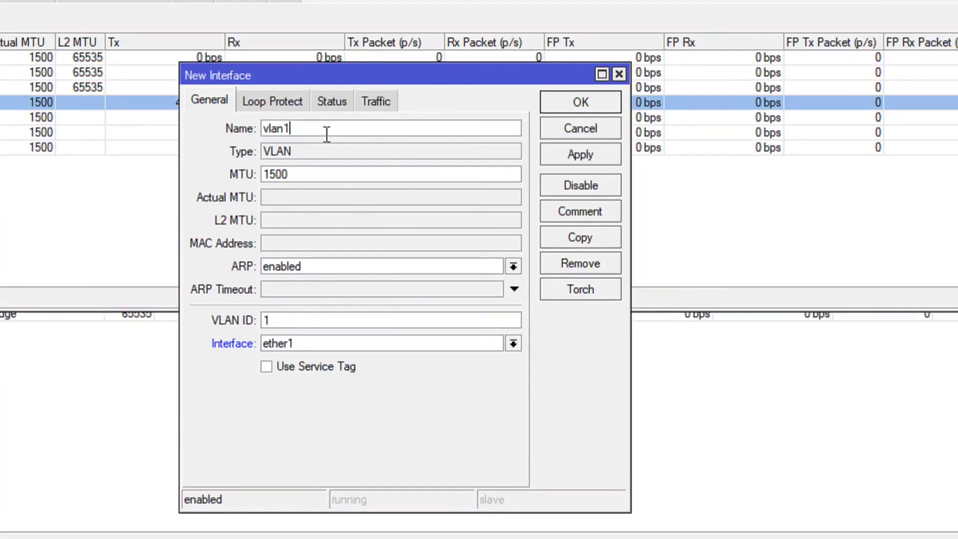
key("BackSpace")
type("20-server")
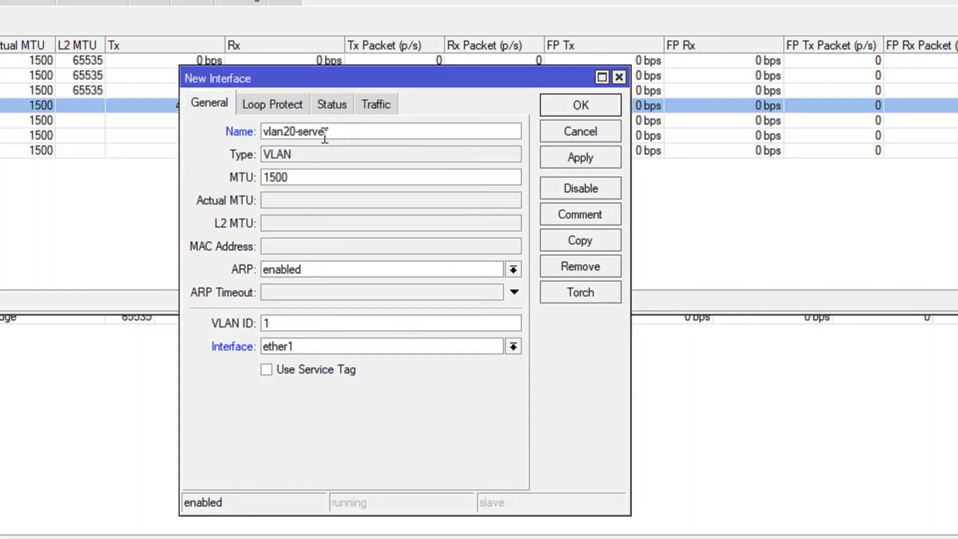
left_click(284, 323)
type("2")
left_click(573, 159)
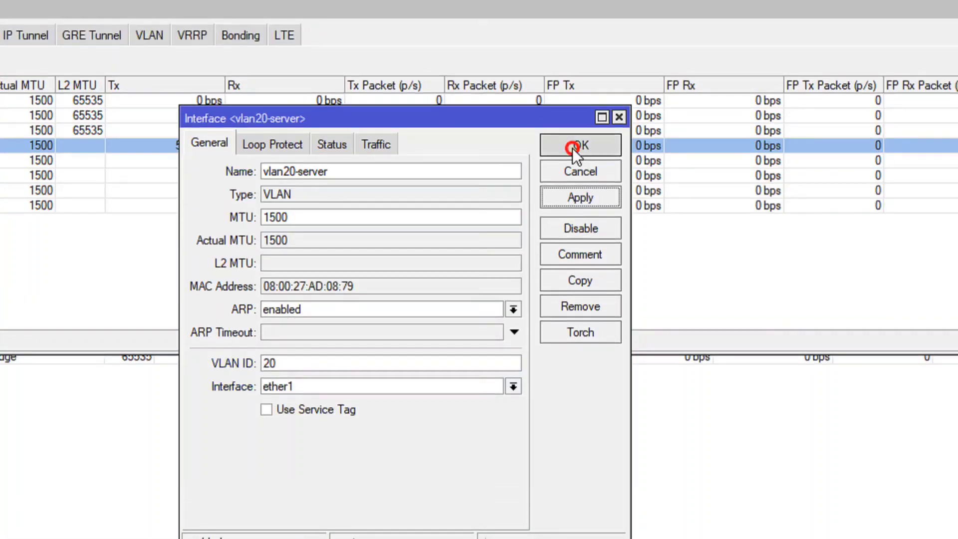
left_click(573, 148)
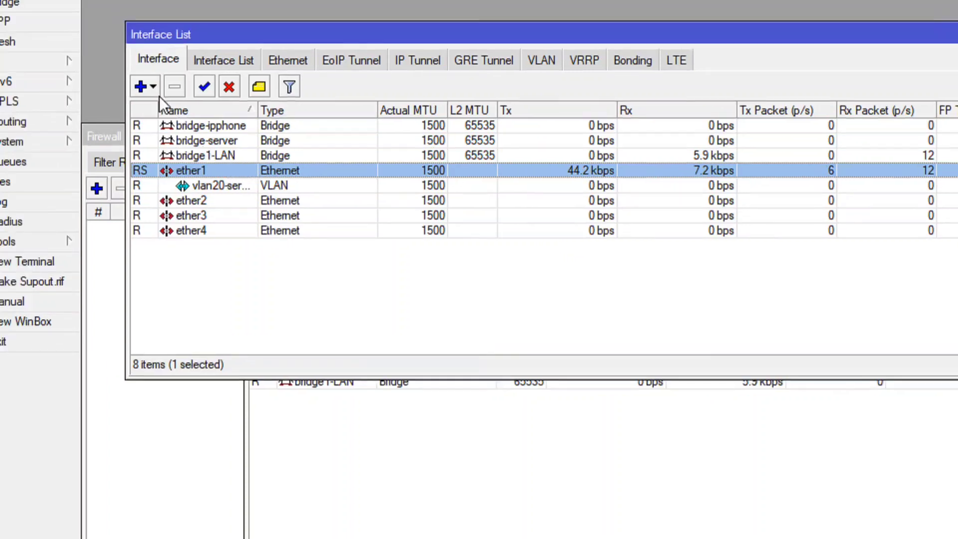
Create a VLAN interface named vlan30-ipPhone with VLAN ID 30 on ether1.
left_click(103, 61)
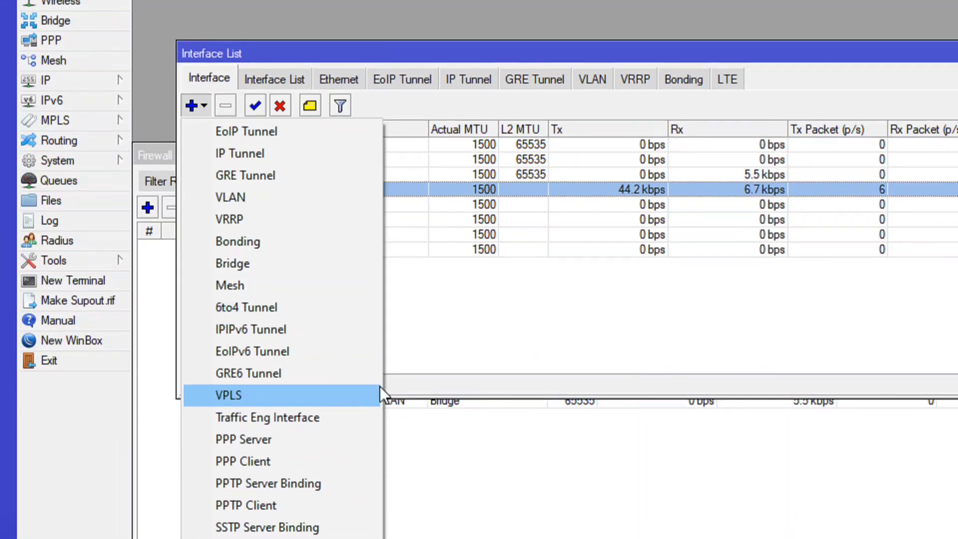
left_click(253, 198)
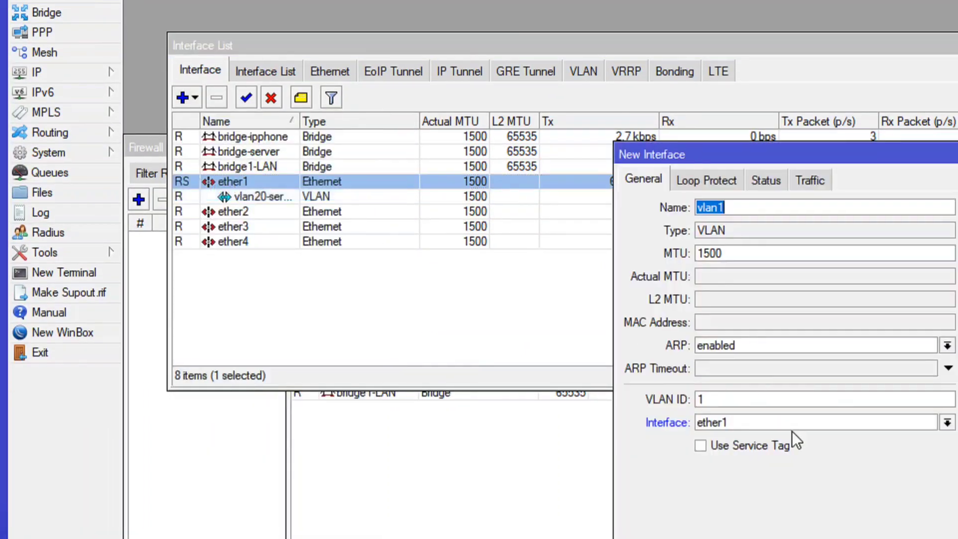
left_click(571, 134)
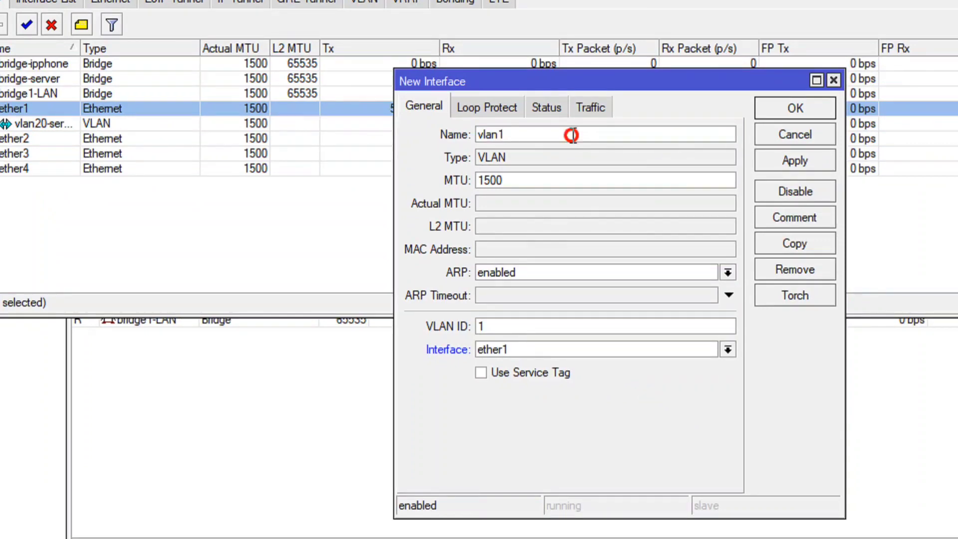
key("BackSpace")
type("30")
left_click(492, 327)
key("BackSpace")
type("30")
left_click(531, 135)
type("-ipPhone")
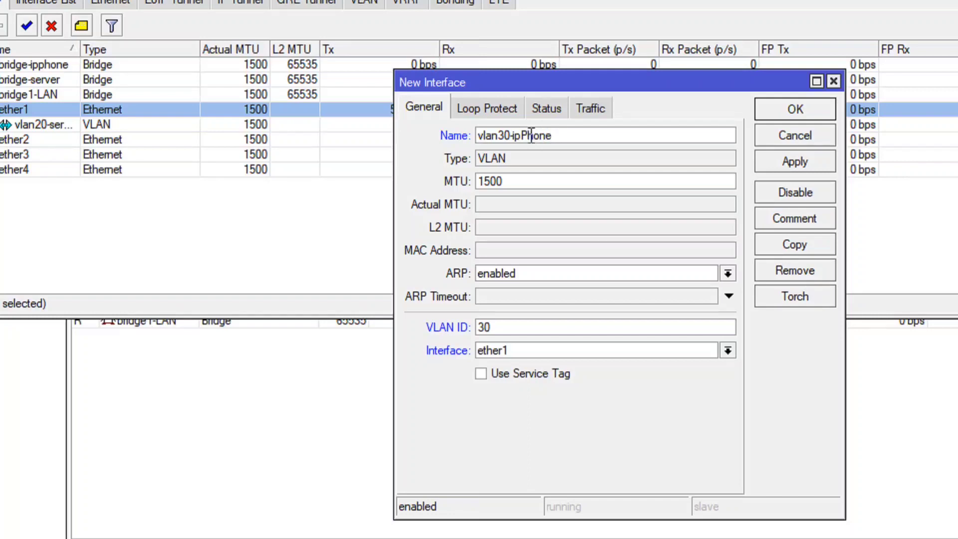
left_click(783, 162)
left_click(783, 112)
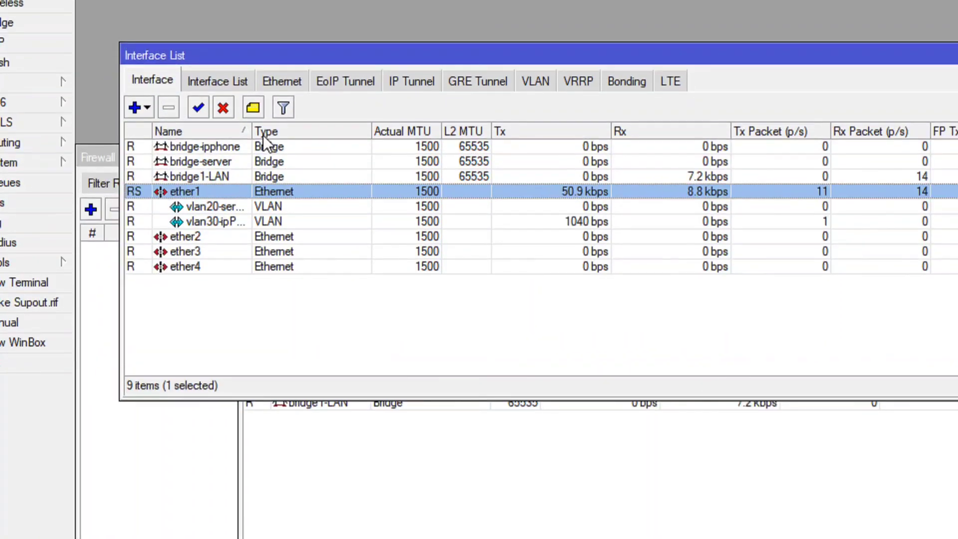
Widen the Name column of the interface entries to check the full names of the two VLANs and the remaining Ethernet ports.
left_click_drag(252, 134, 305, 173)
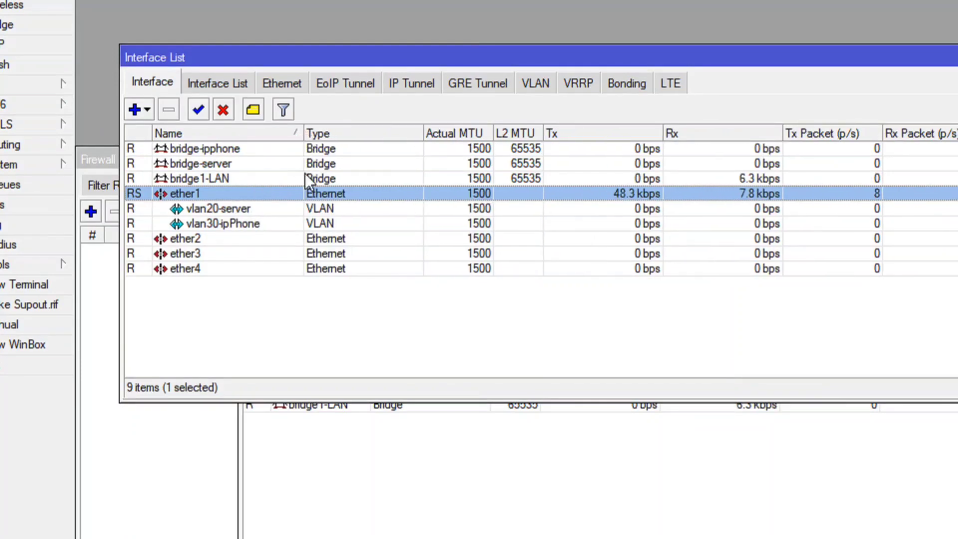
left_click(222, 209)
left_click(229, 225)
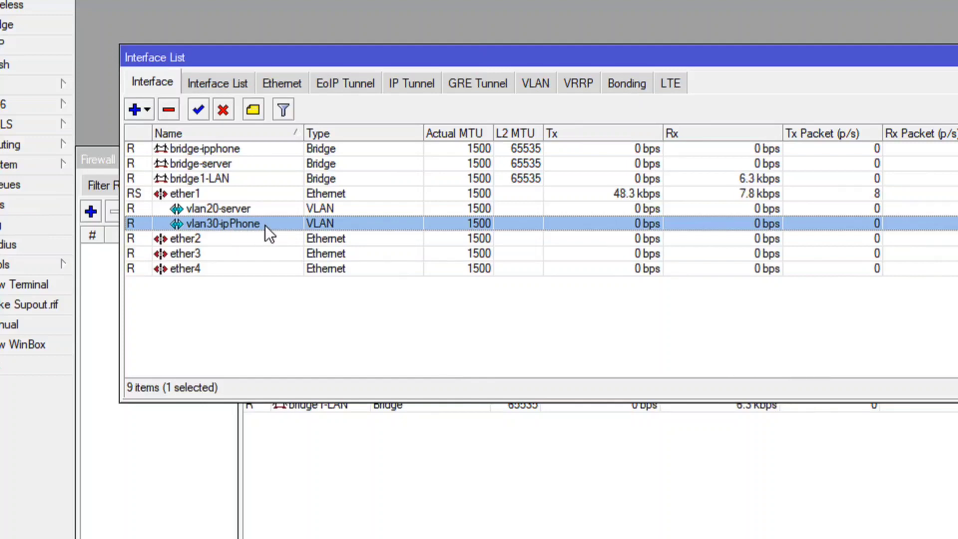
left_click(195, 239)
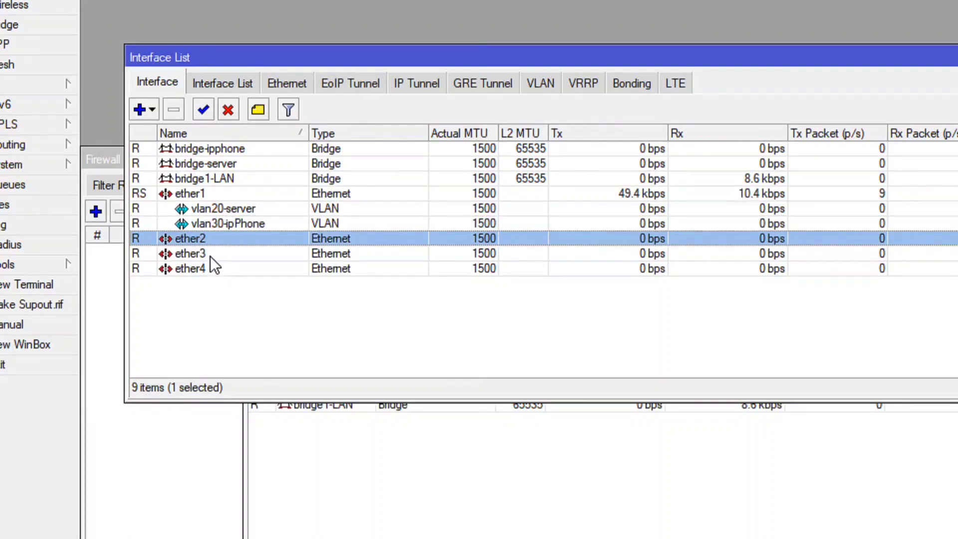
right_click(210, 256)
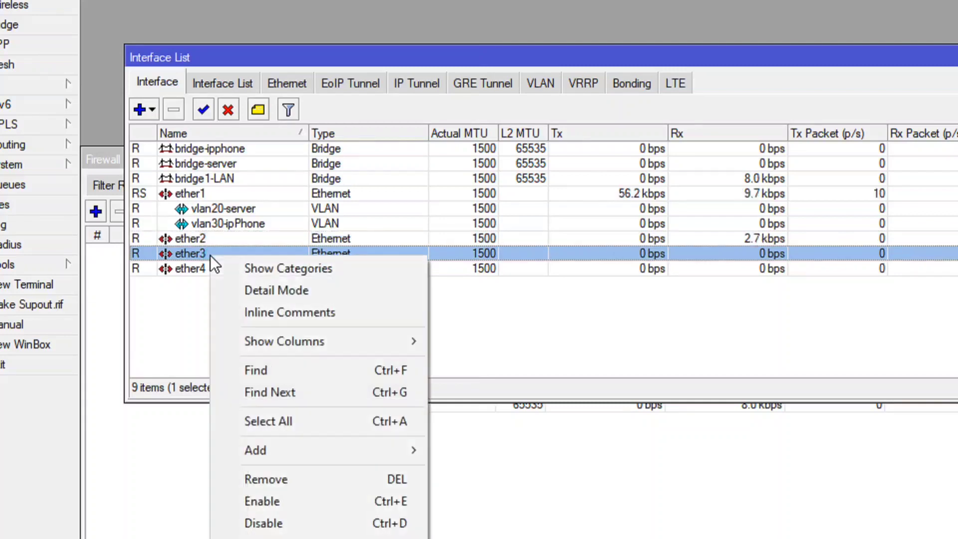
left_click(186, 278)
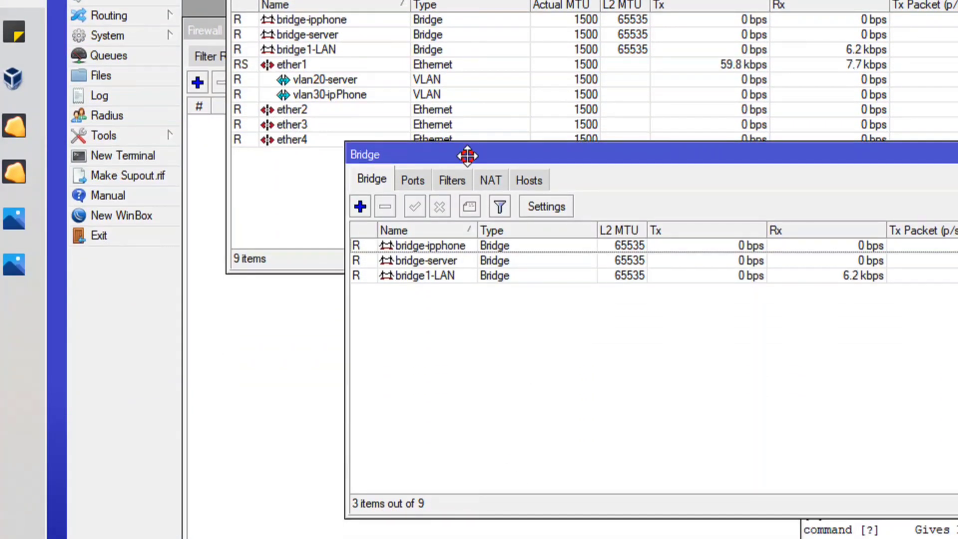
Add vlan20-server as a port of bridge-server, leaving the other port settings at their defaults.
left_click_drag(468, 156, 604, 187)
left_click(581, 294)
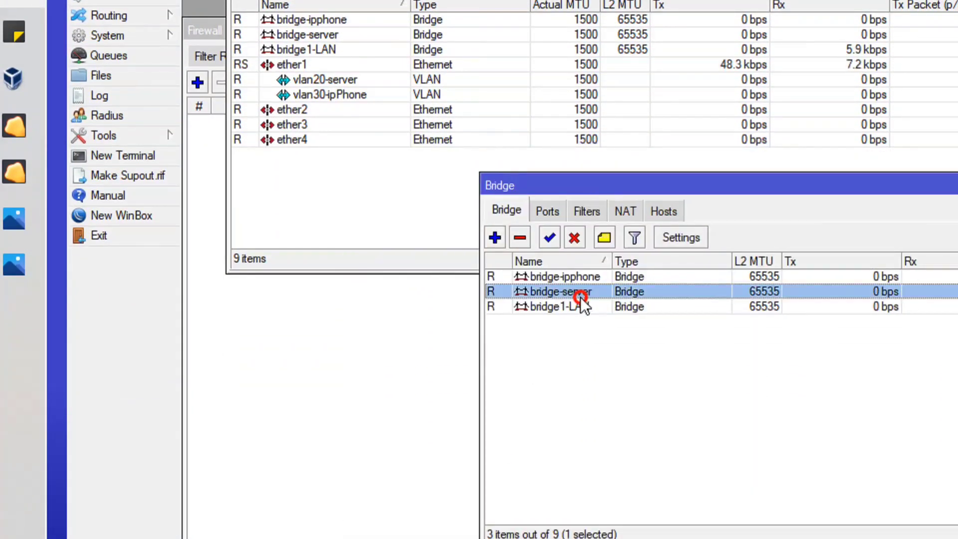
left_click(585, 307)
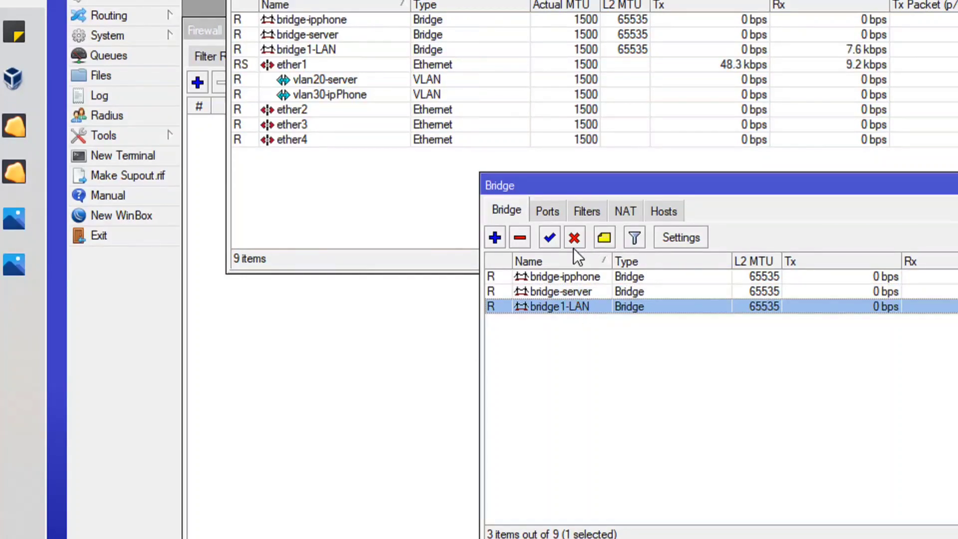
left_click(549, 211)
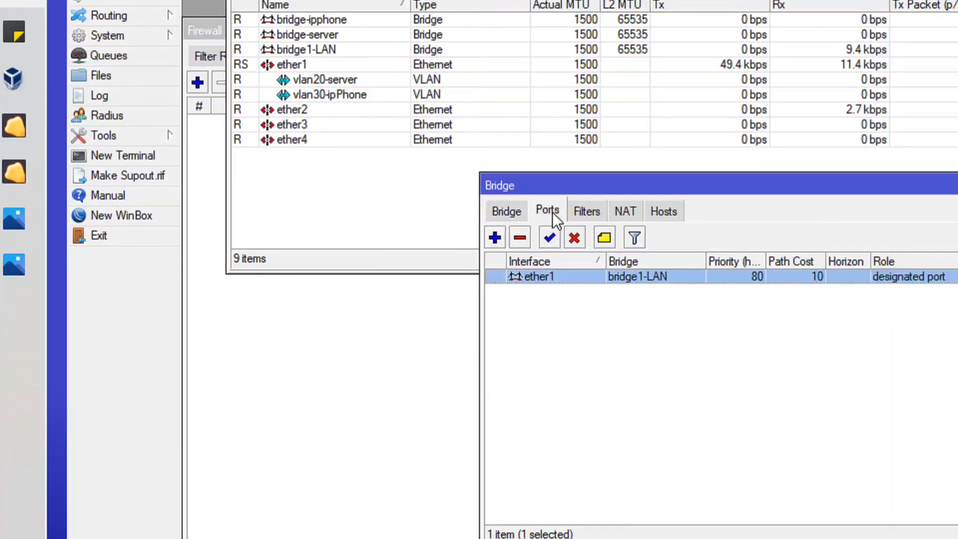
left_click(494, 237)
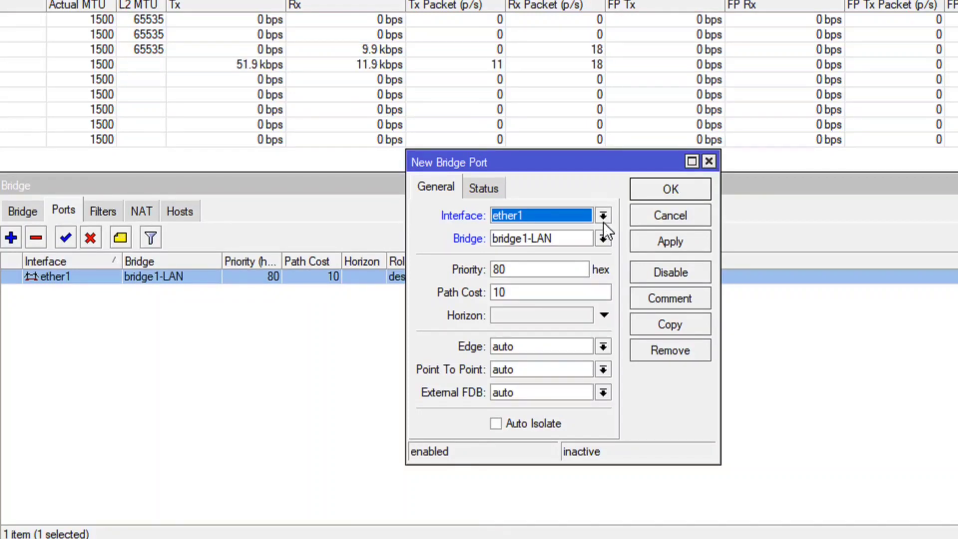
left_click(598, 243)
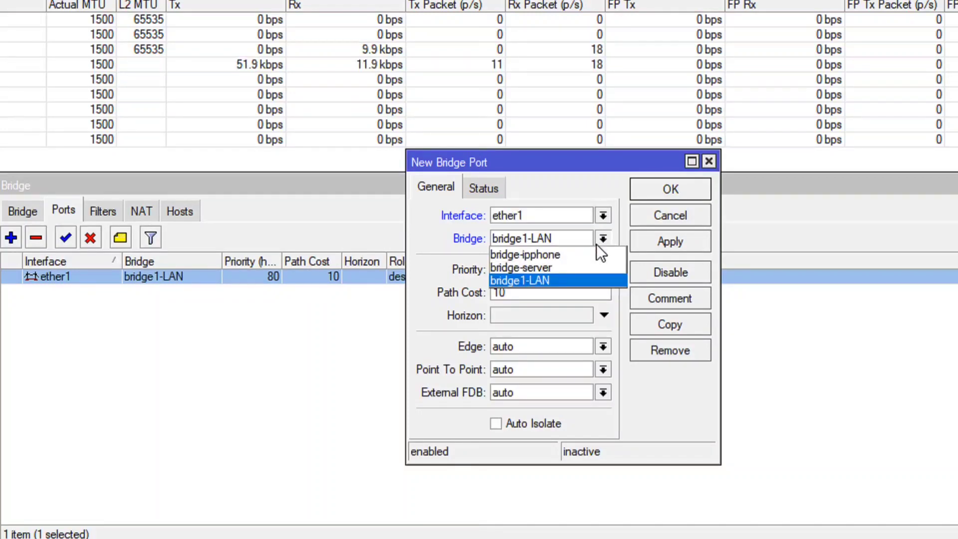
left_click(550, 269)
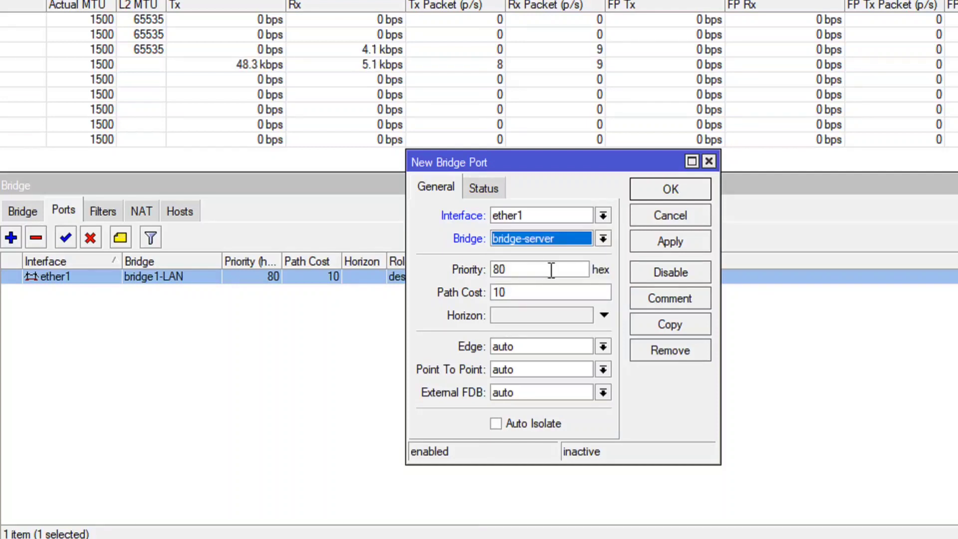
left_click(604, 215)
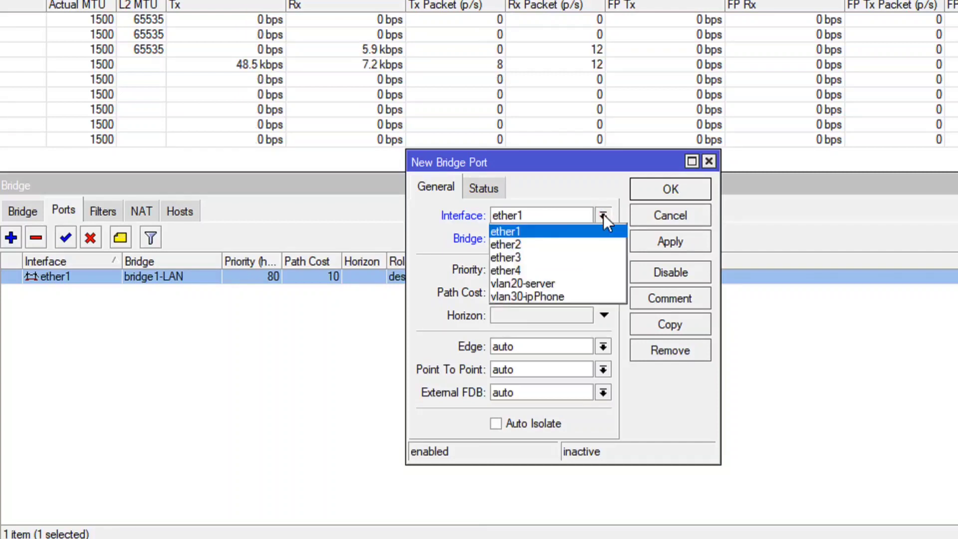
left_click(548, 283)
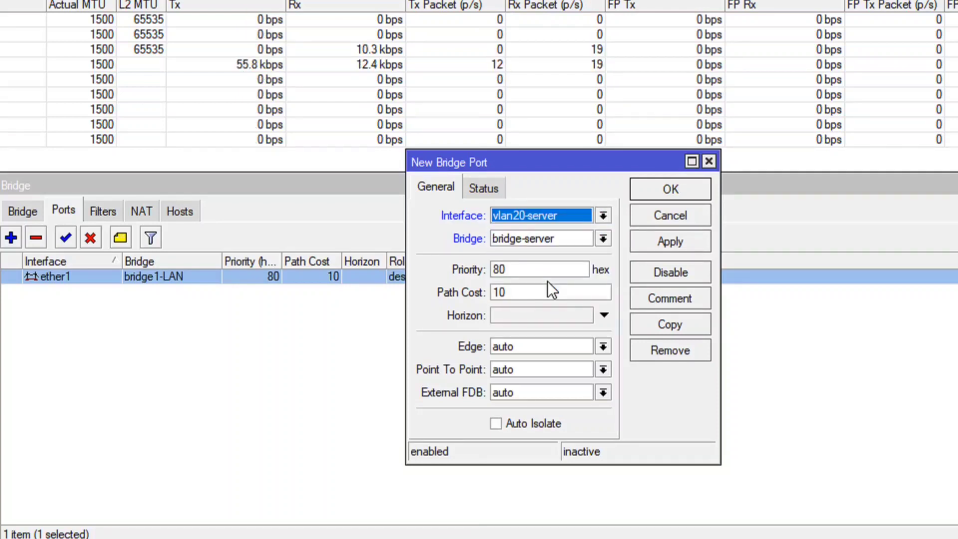
left_click(671, 243)
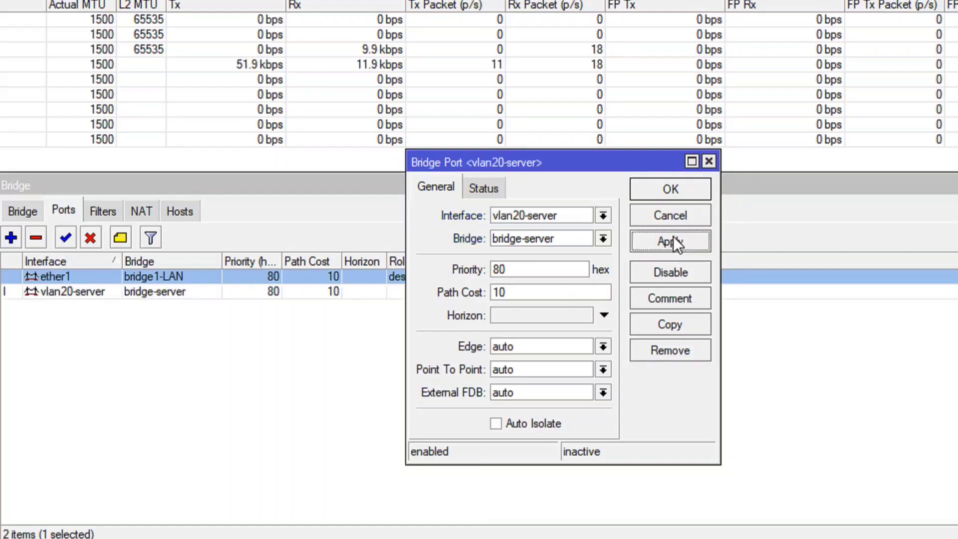
left_click(670, 190)
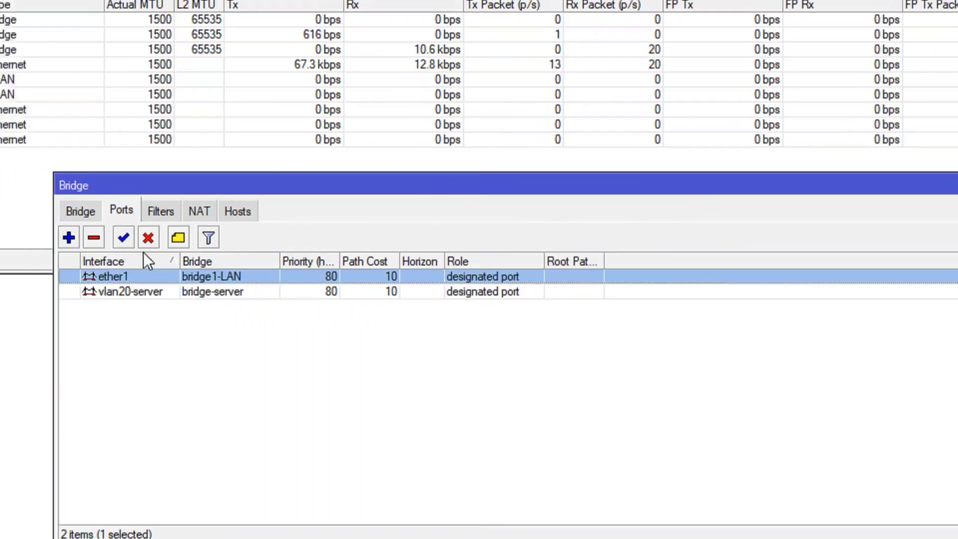
Add ether2 as a port of bridge-server, leaving the other port settings at their defaults.
left_click(191, 239)
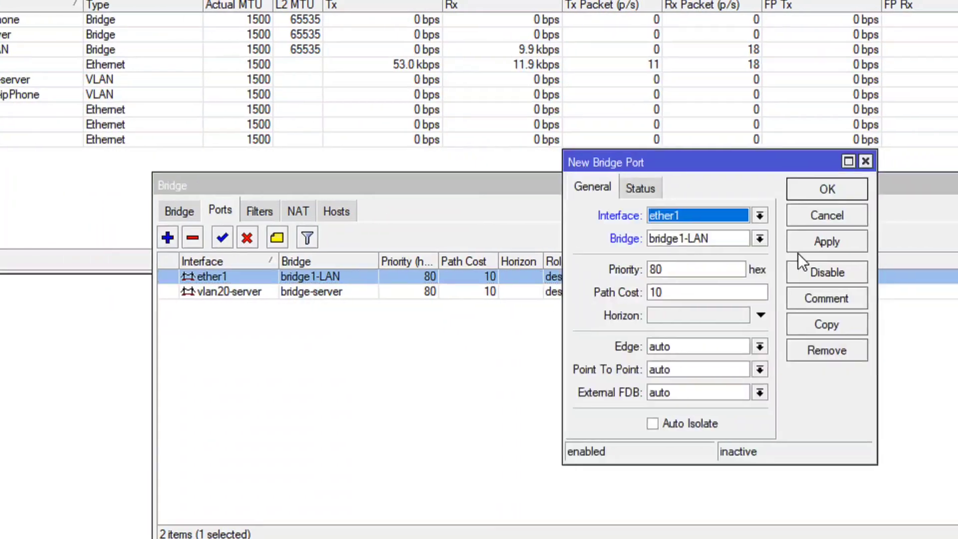
left_click(782, 238)
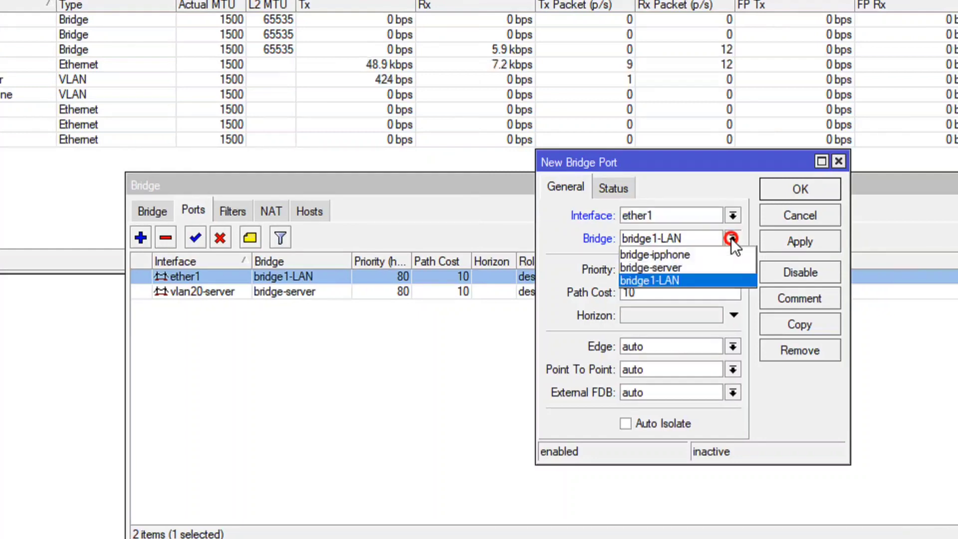
left_click(684, 265)
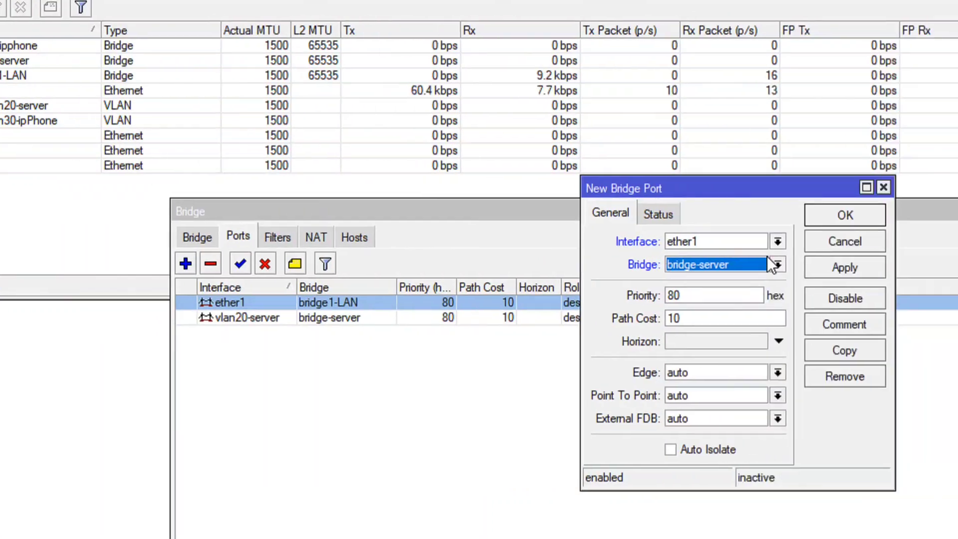
left_click(951, 242)
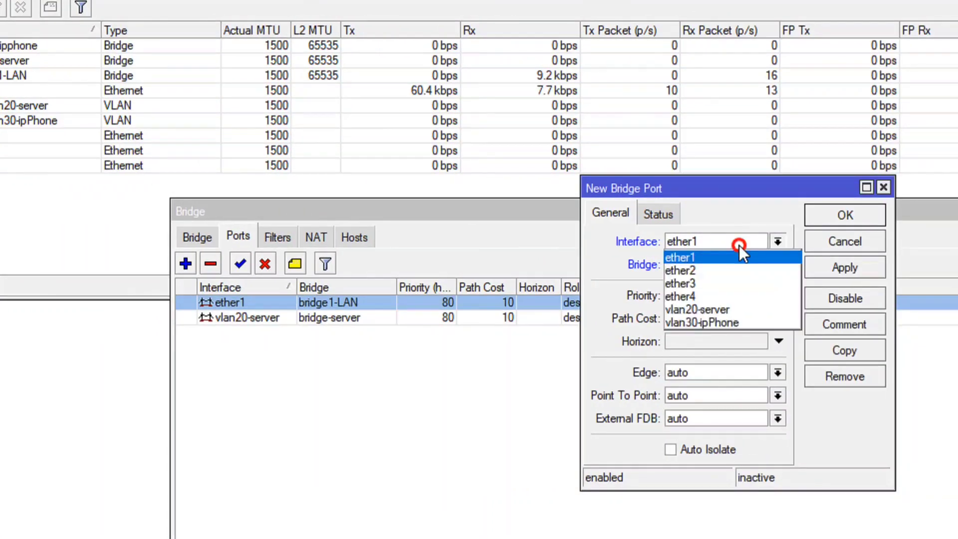
left_click(700, 271)
left_click(838, 269)
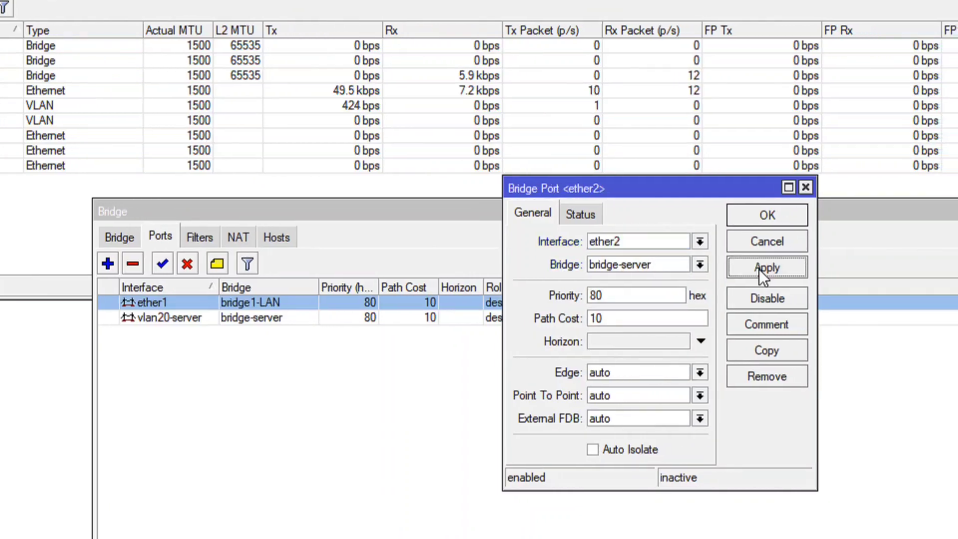
left_click(765, 215)
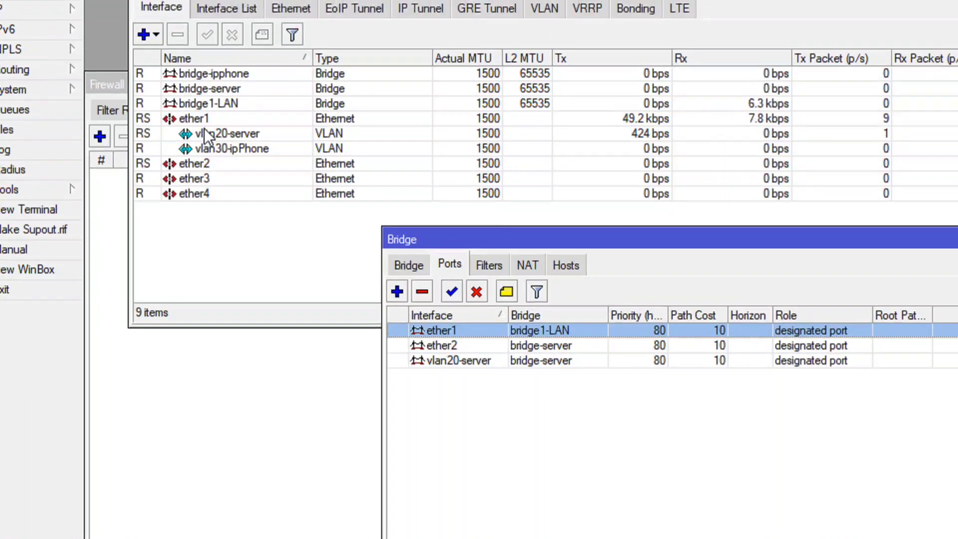
Add vlan30-ipPhone as a port of bridge-ipphone, leaving the other port settings at their defaults.
left_click(400, 289)
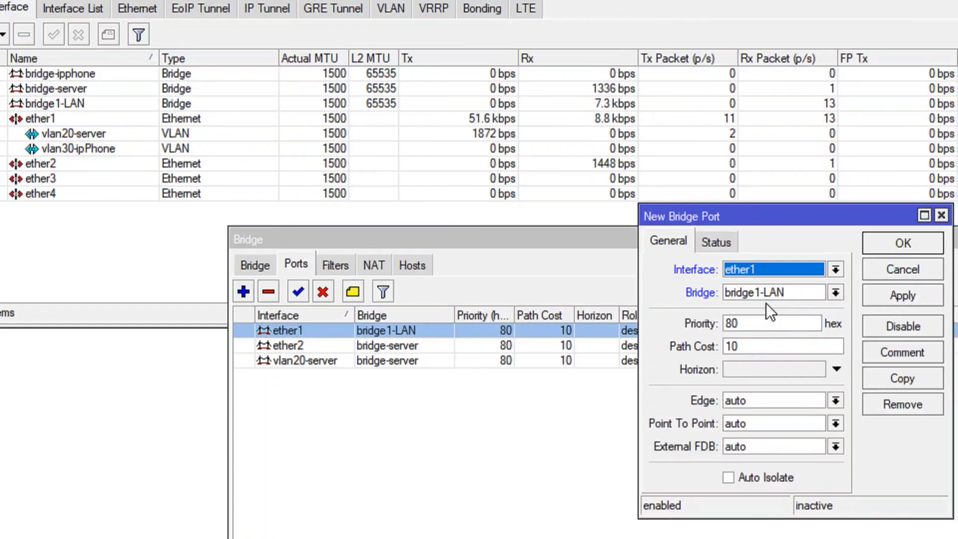
left_click(935, 292)
left_click(756, 310)
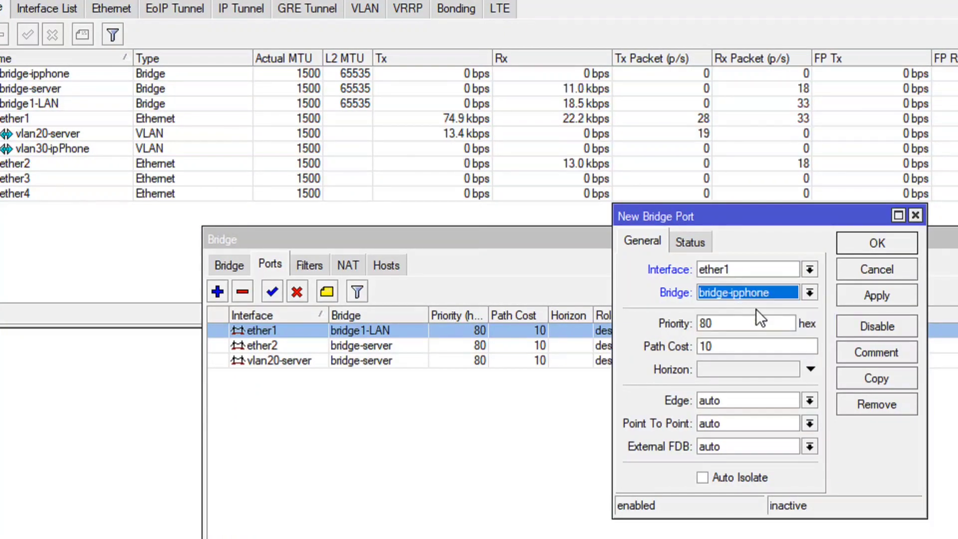
left_click(745, 273)
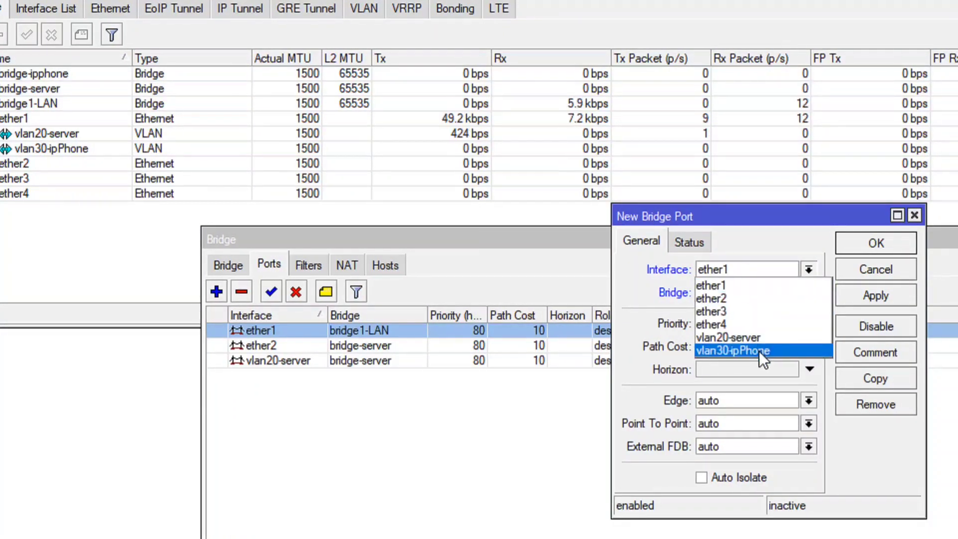
left_click(759, 349)
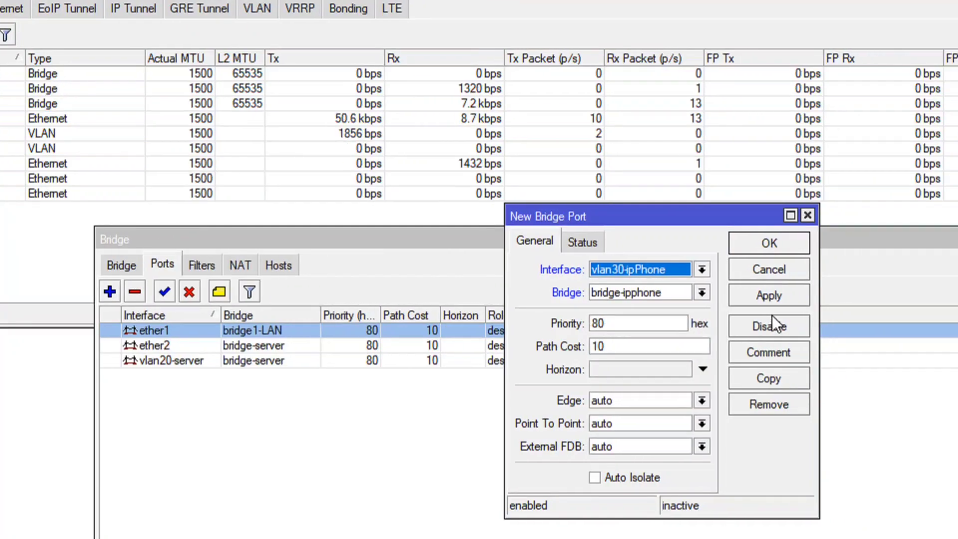
left_click(868, 300)
left_click(759, 244)
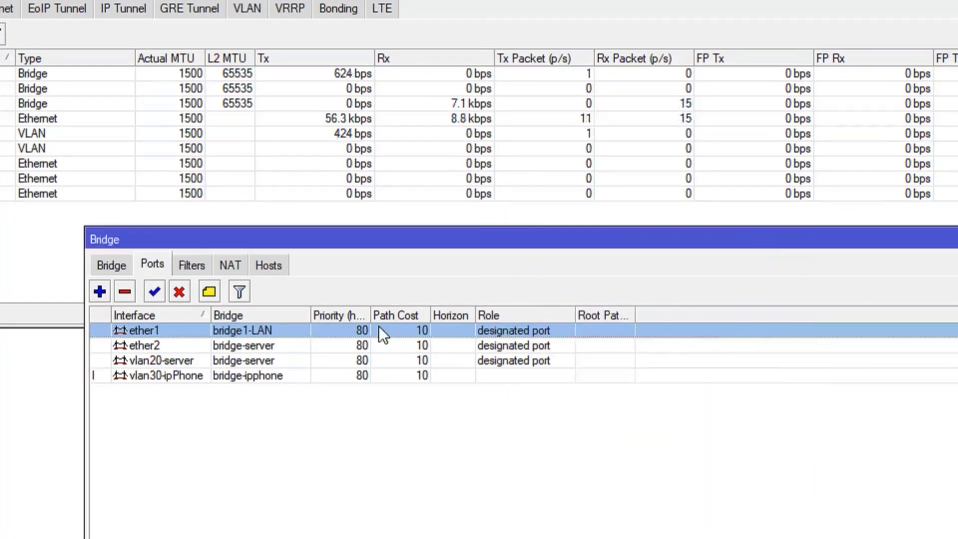
Add ether3 as a port of bridge-ipphone, leaving the other port settings at their defaults.
left_click(100, 291)
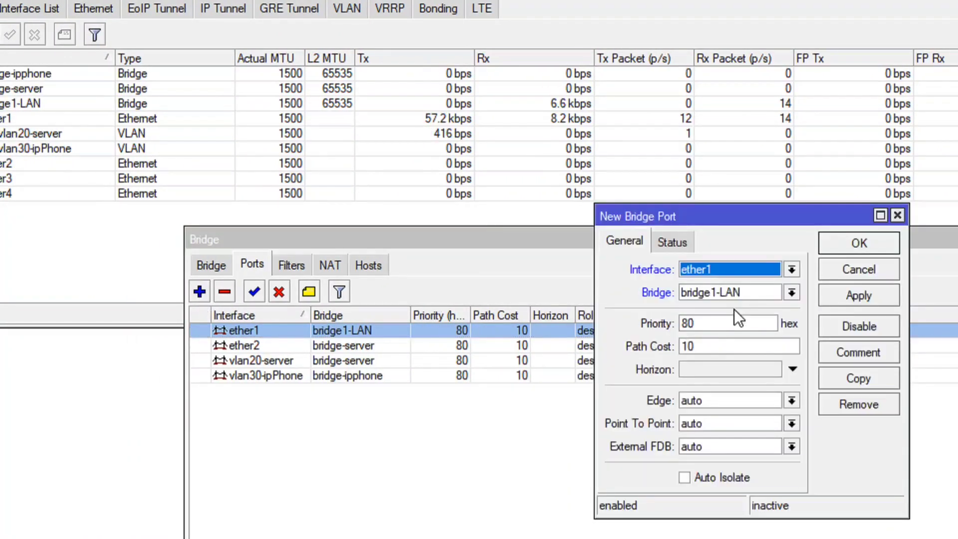
left_click(753, 291)
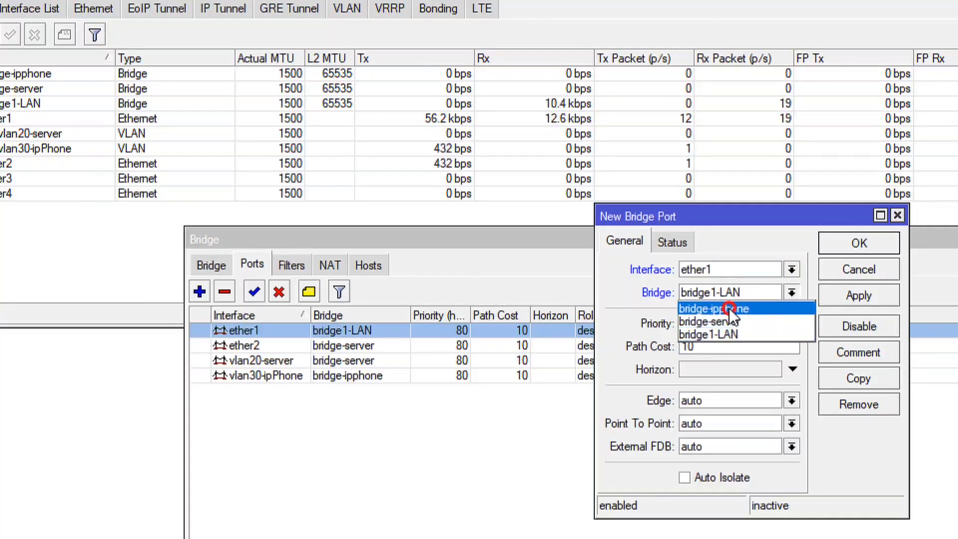
left_click(729, 309)
left_click(792, 270)
left_click(681, 312)
left_click(827, 295)
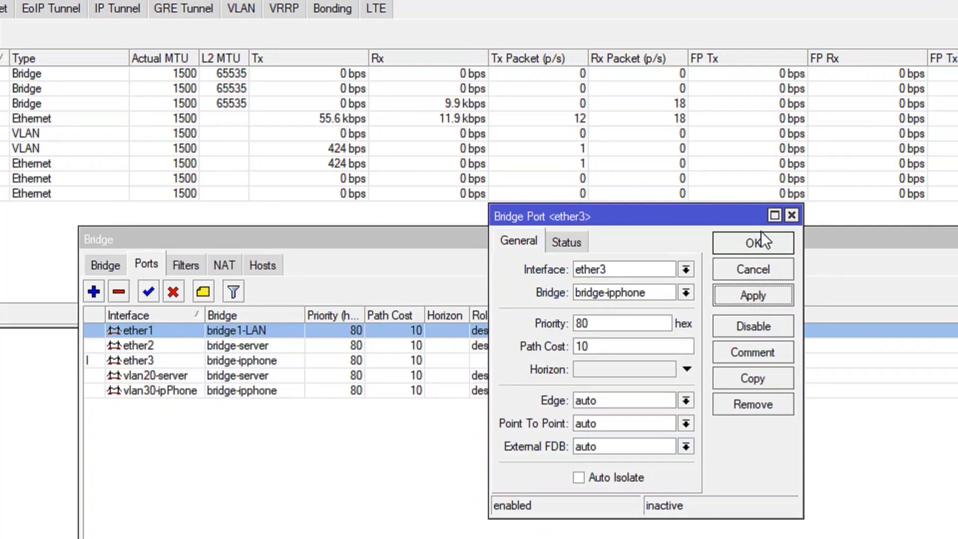
left_click(759, 243)
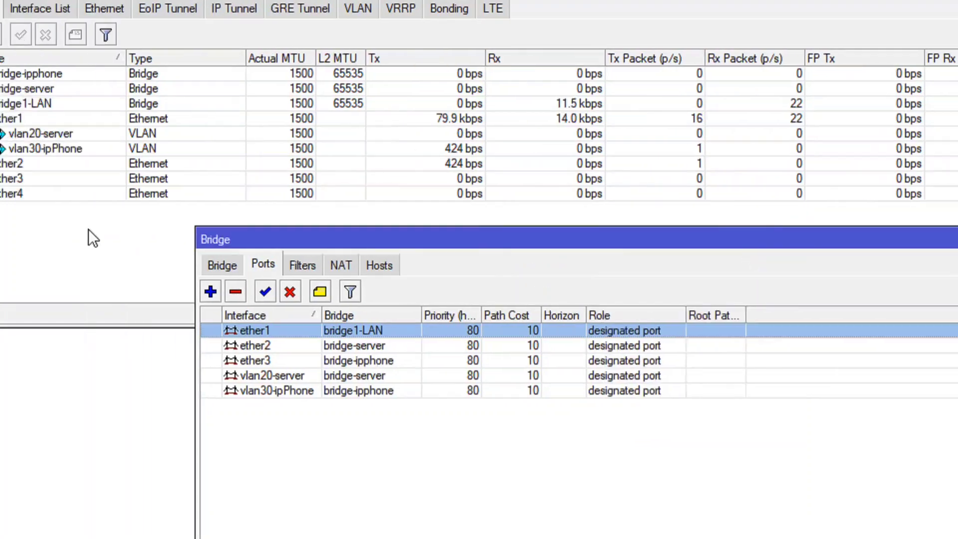
Rename the ether2 interface as ether2-server.
left_click(11, 163)
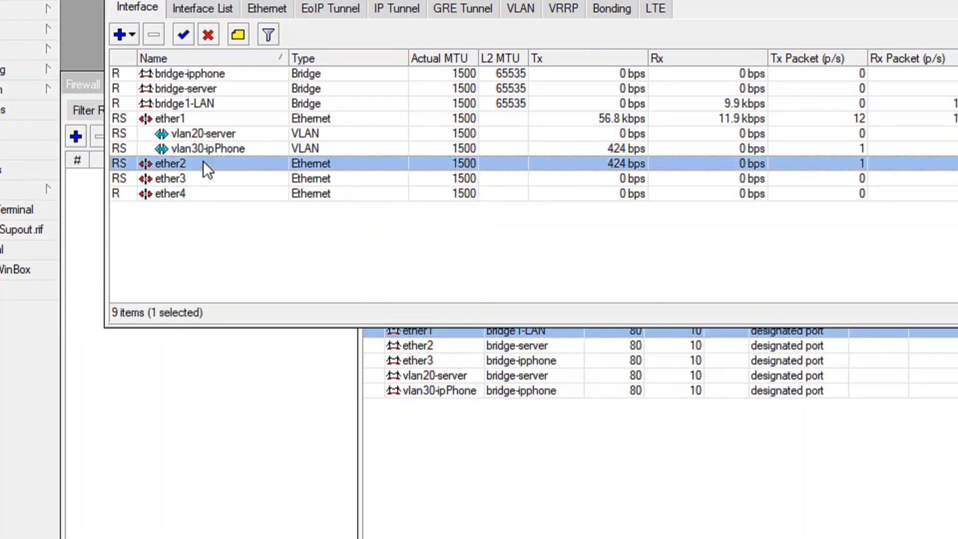
double_click(203, 163)
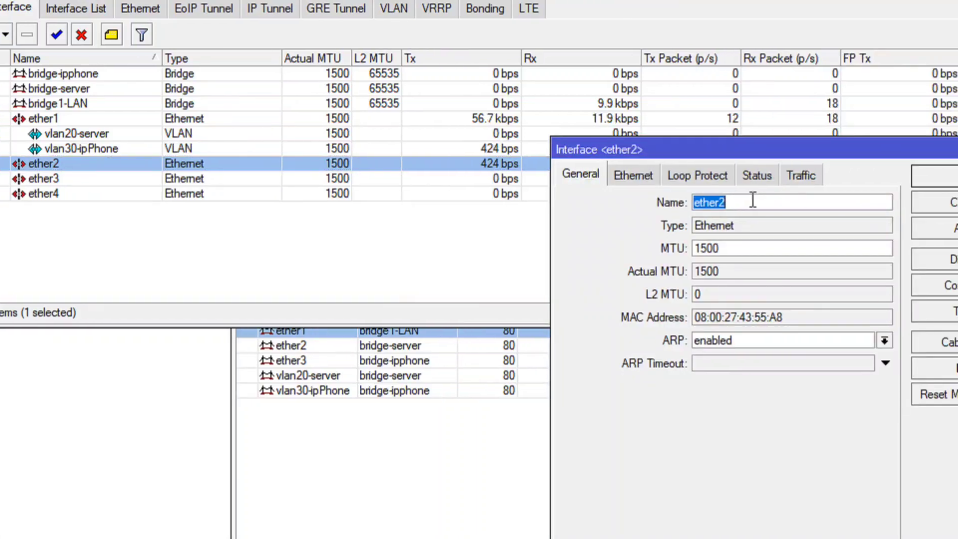
left_click(747, 201)
type("-")
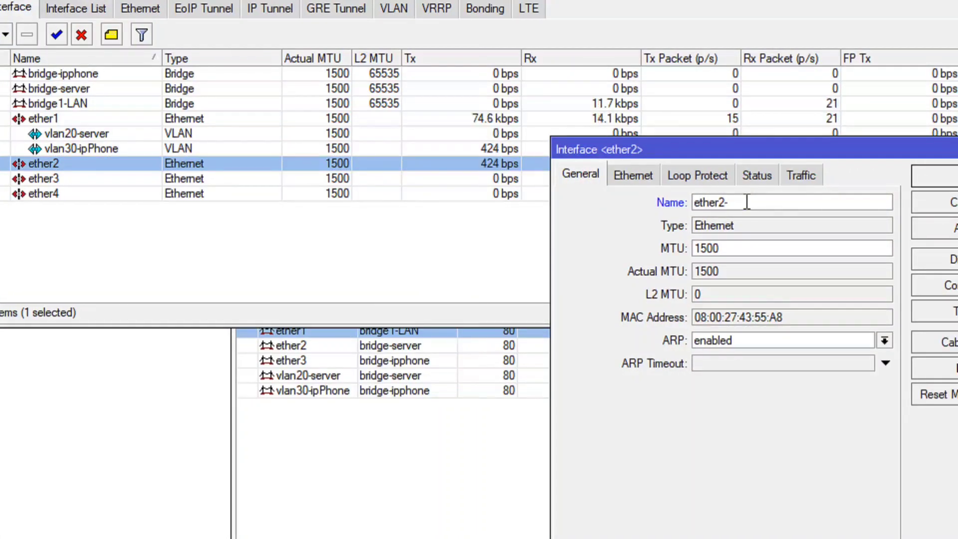
type("ser")
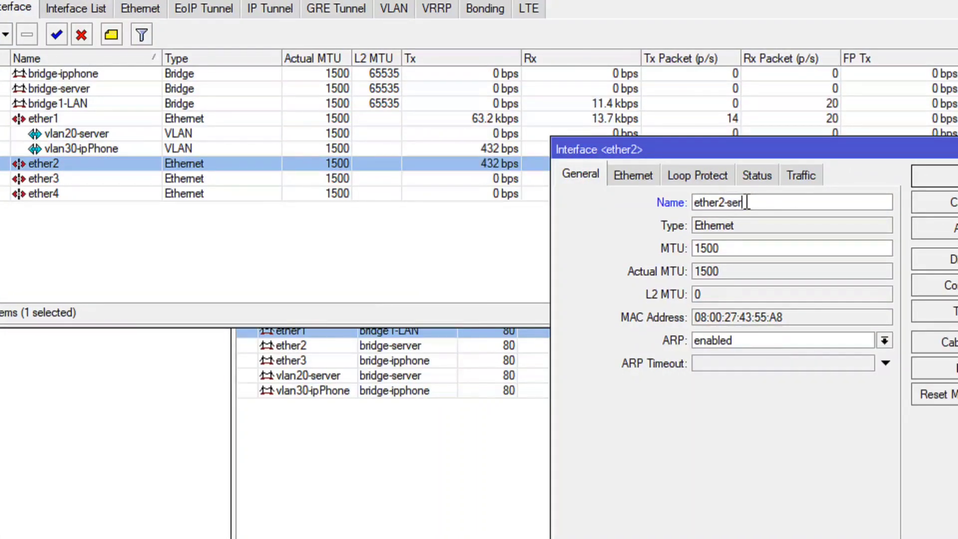
type("ver")
left_click(923, 228)
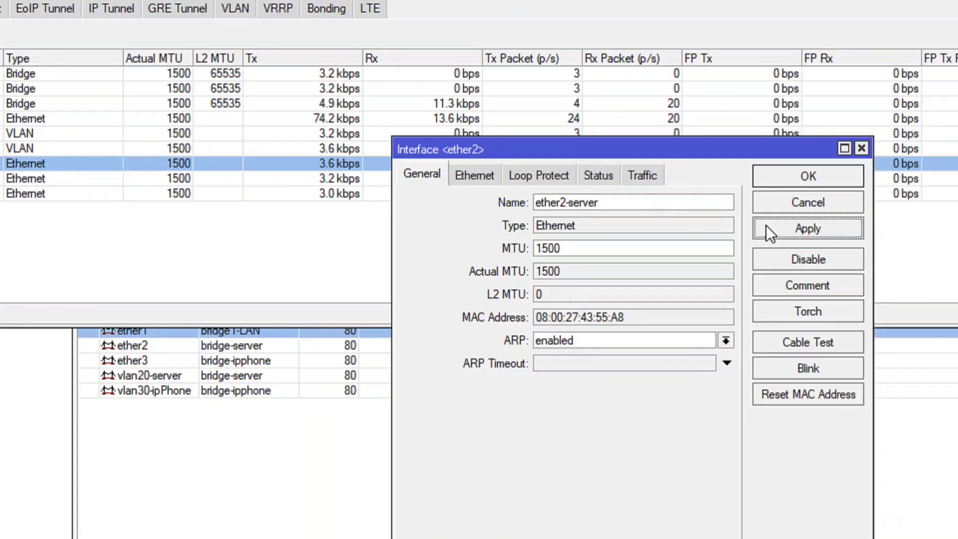
left_click(927, 179)
Rename the ether3 interface as ether3-ipphone.
double_click(202, 178)
left_click(879, 202)
type("-ippho")
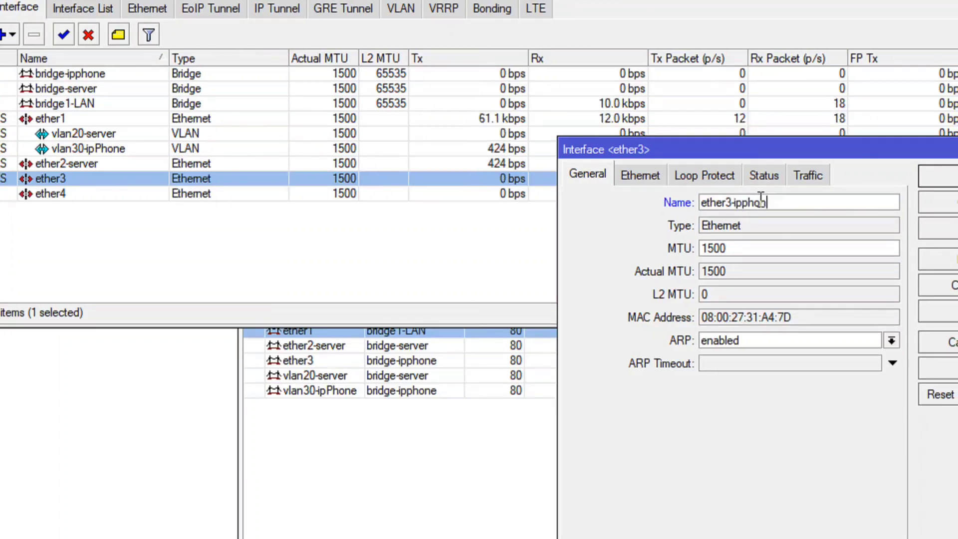
type("ne")
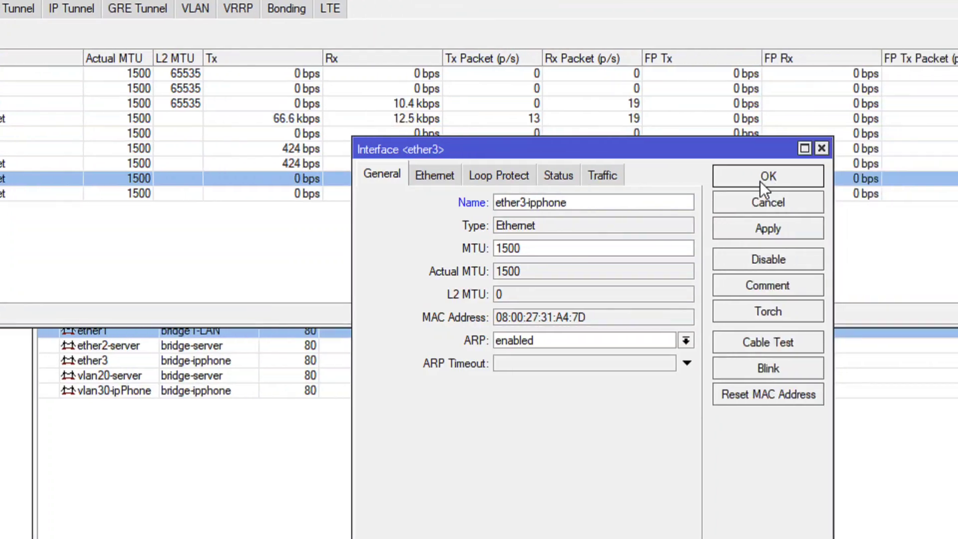
left_click(937, 176)
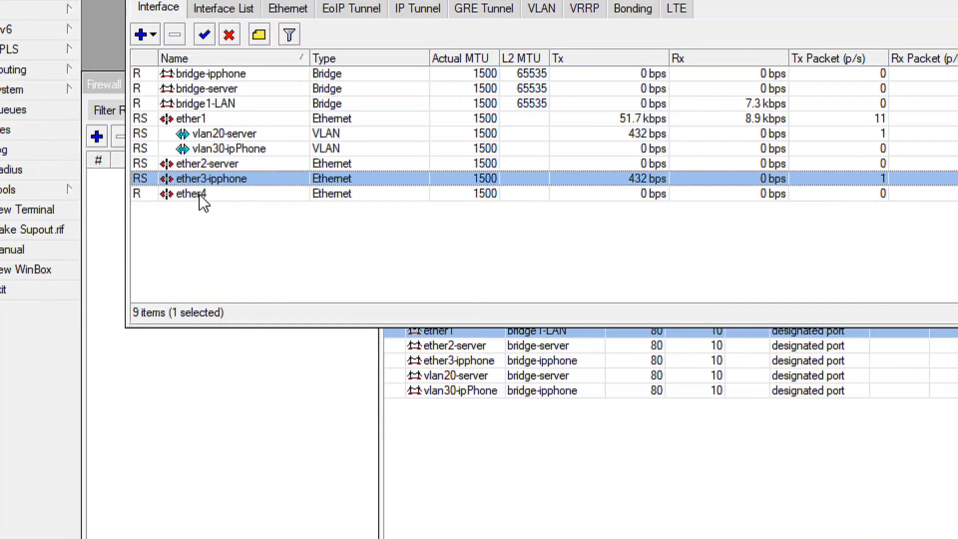
left_click(199, 194)
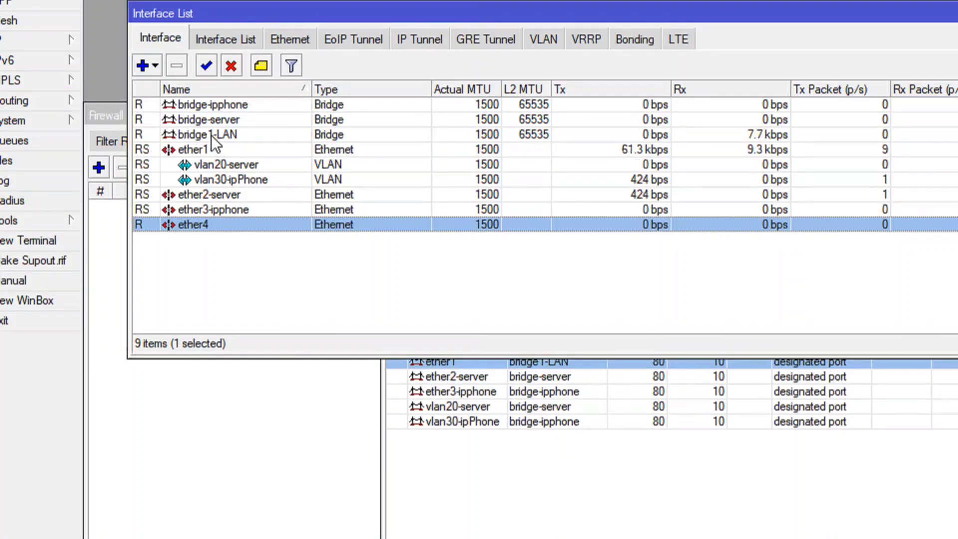
left_click(203, 149)
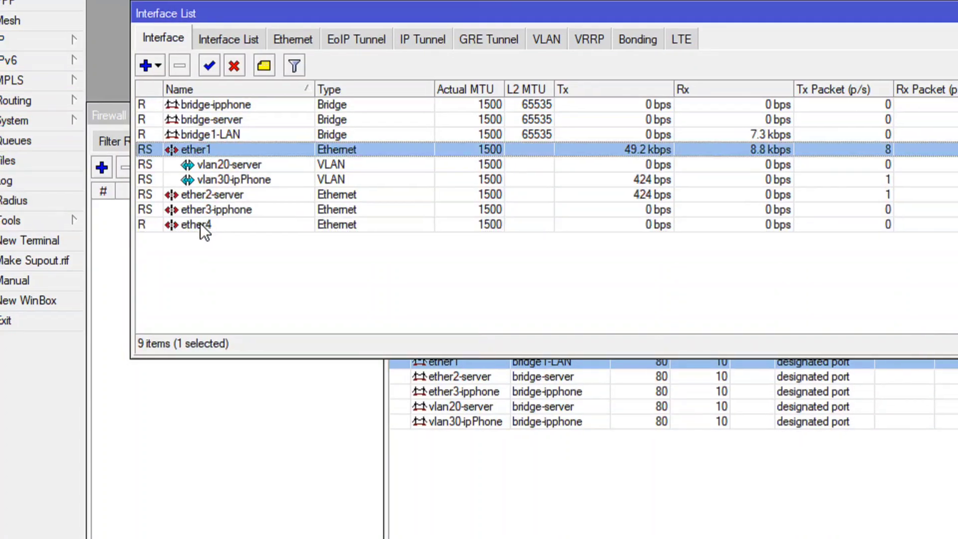
left_click(213, 225)
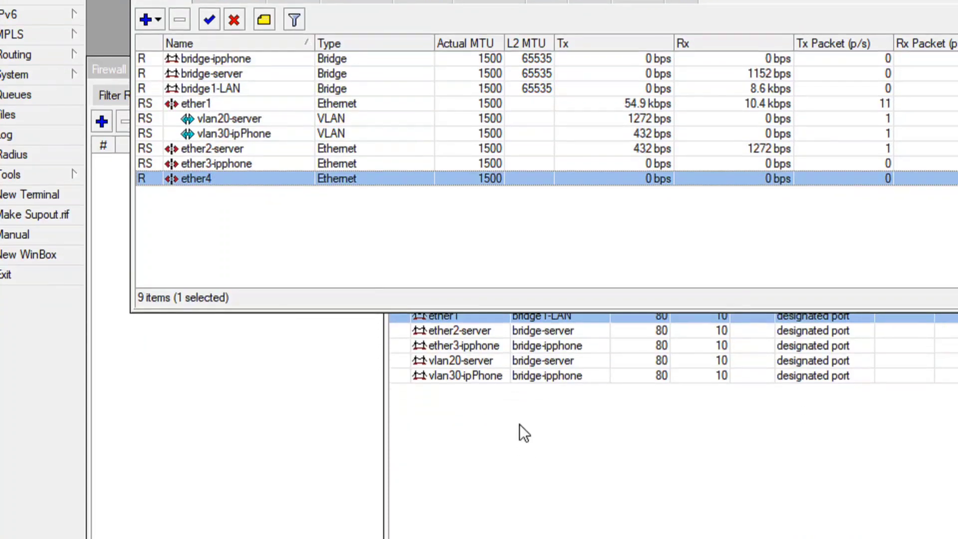
Add ether4 as a port of bridge1-LAN, leaving the other port settings at their defaults.
left_click(521, 477)
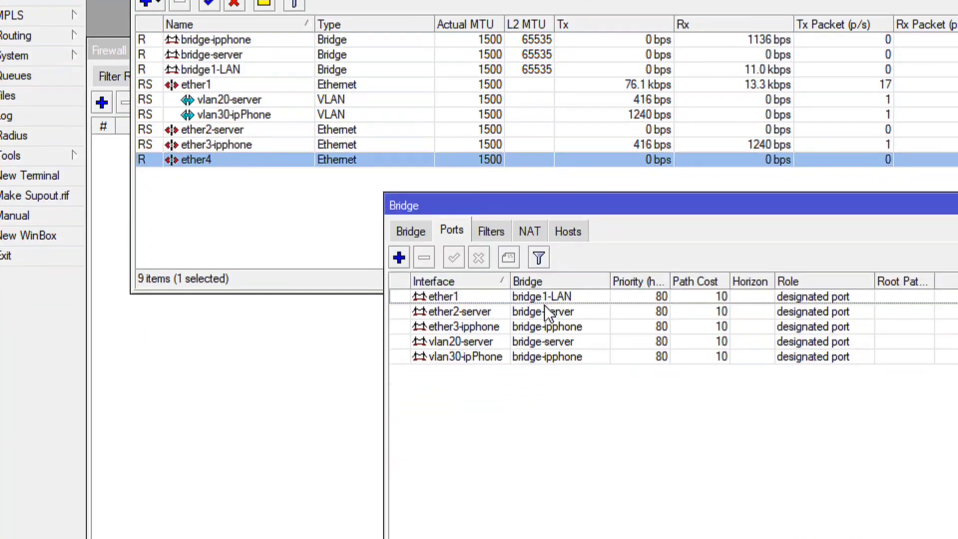
left_click(399, 258)
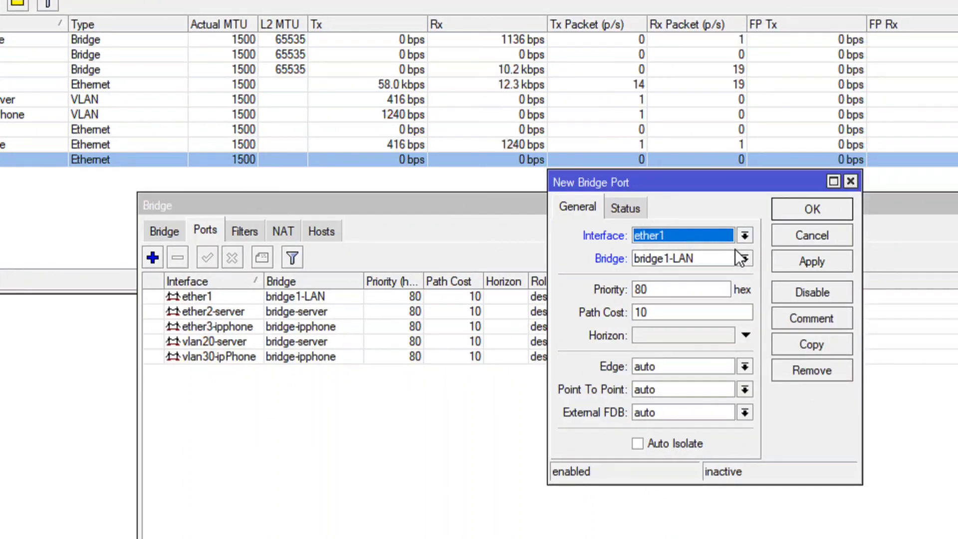
left_click(743, 236)
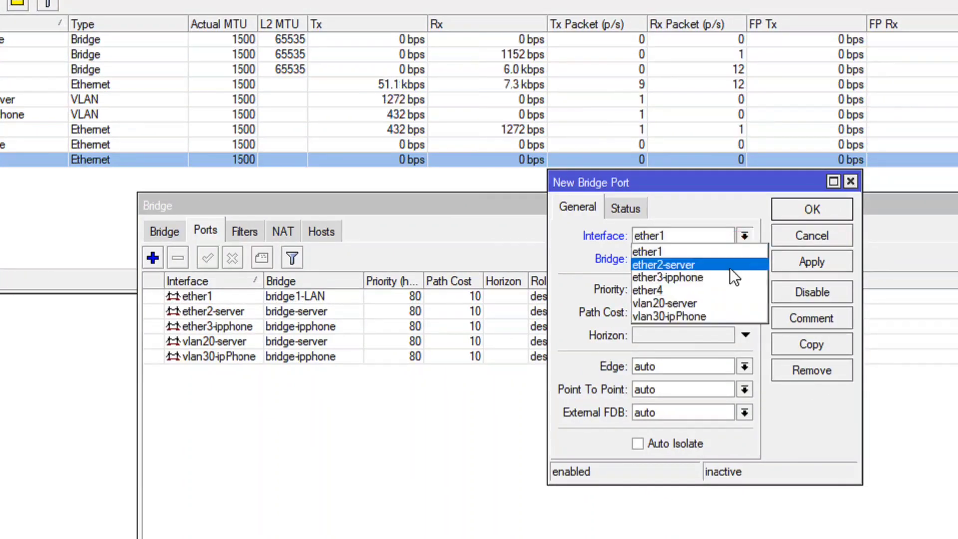
left_click(699, 291)
left_click(803, 259)
left_click(812, 206)
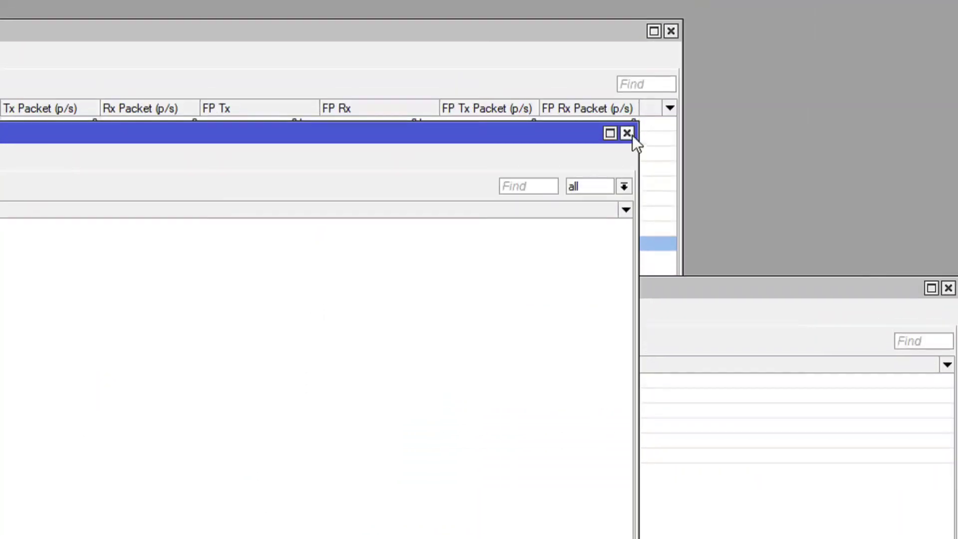
Close the firewall window and open the router's DHCP client list.
left_click(628, 134)
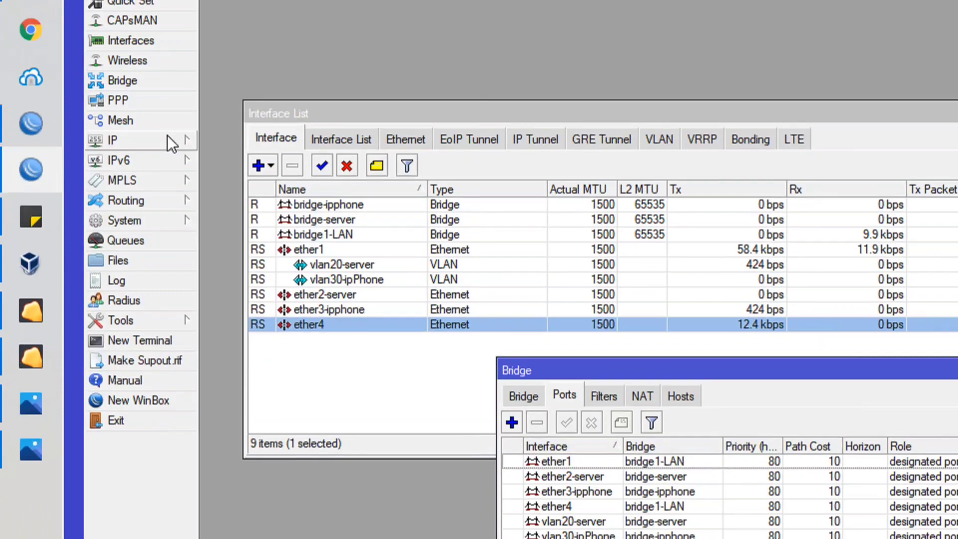
left_click(167, 136)
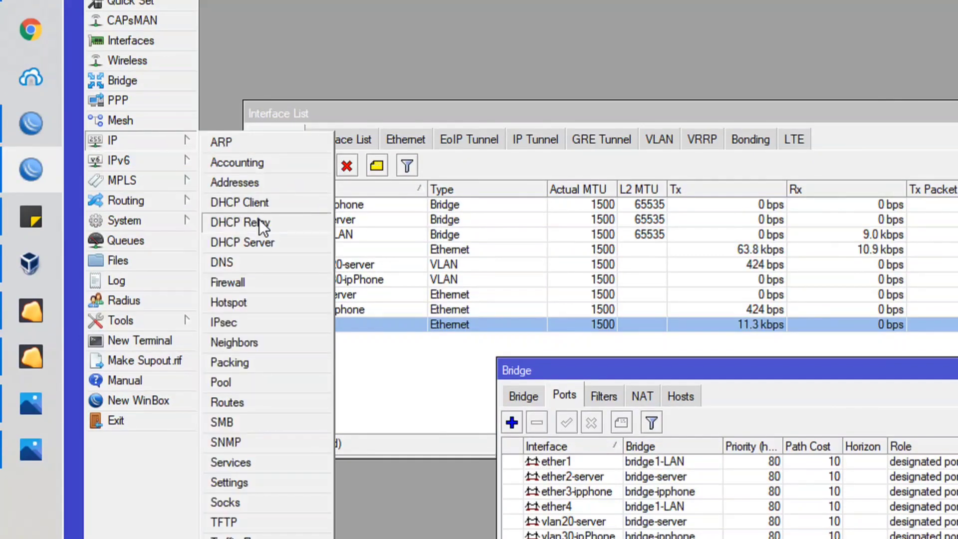
left_click(257, 202)
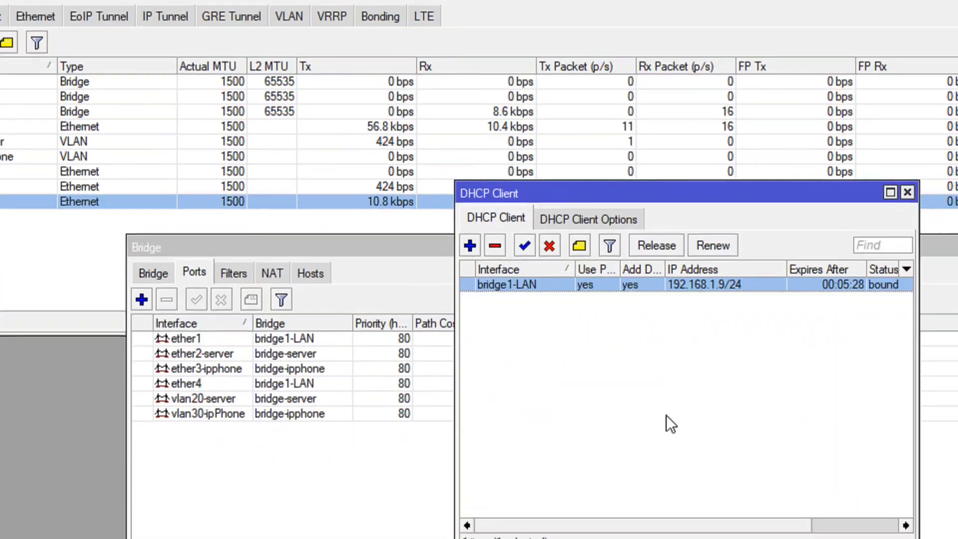
left_click(603, 375)
Add a DHCP client on ether4 with peer DNS, peer NTP and the default route kept on.
left_click(471, 245)
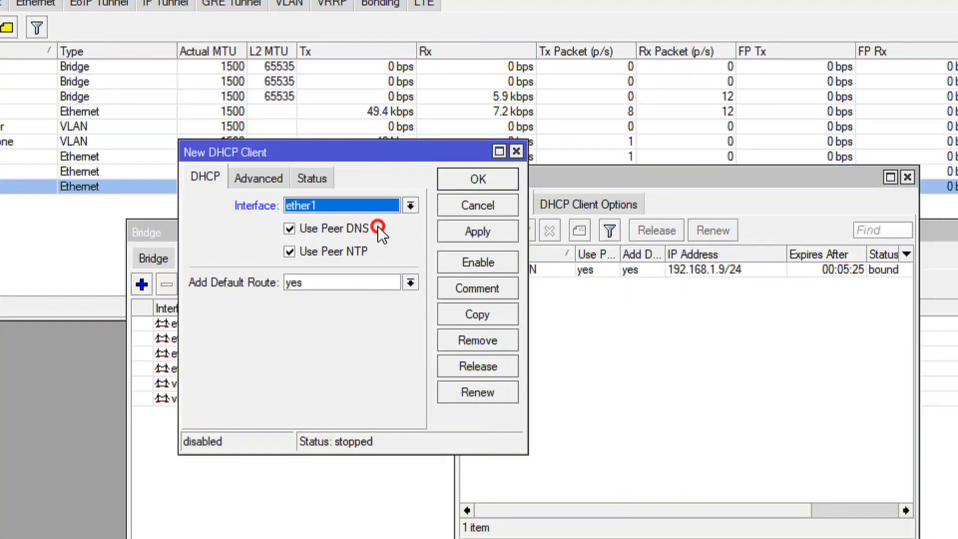
left_click(309, 206)
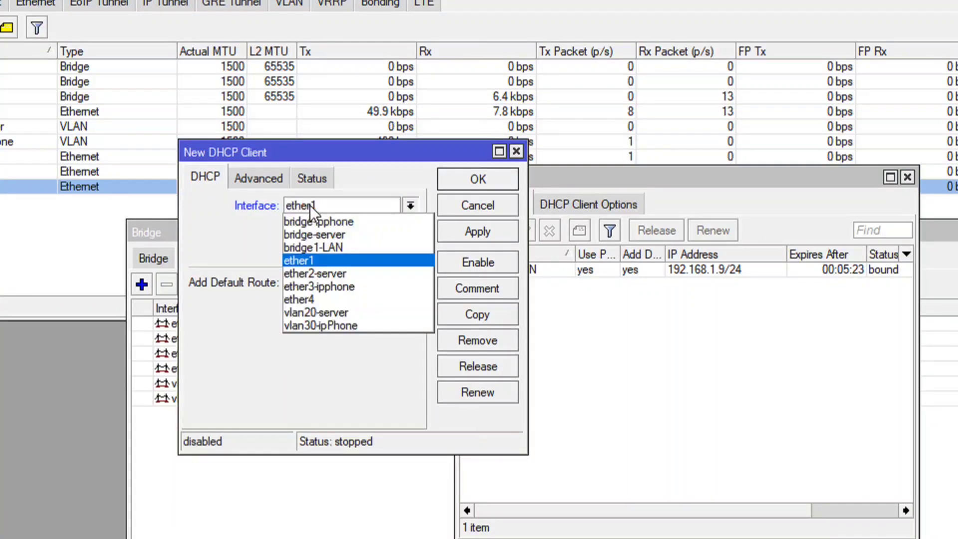
left_click(325, 298)
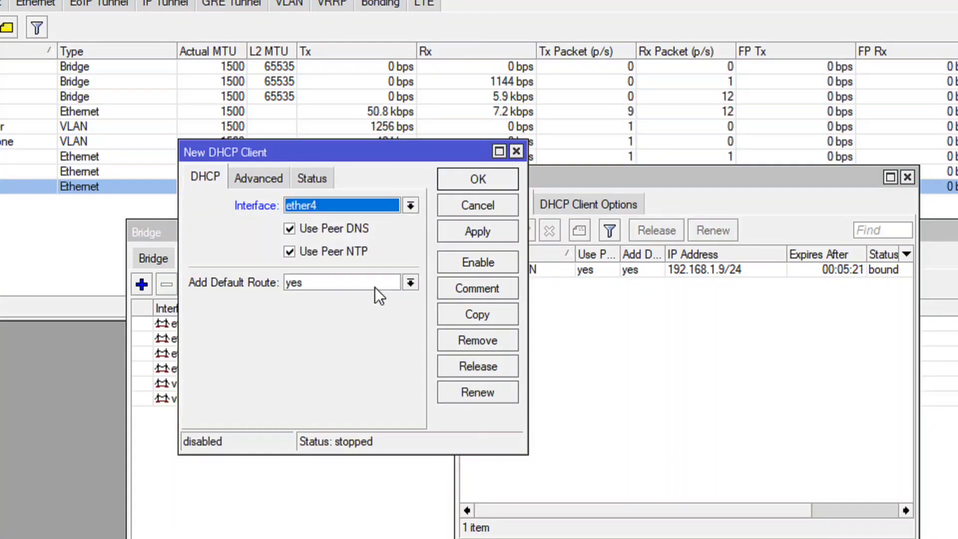
left_click(484, 226)
left_click(478, 179)
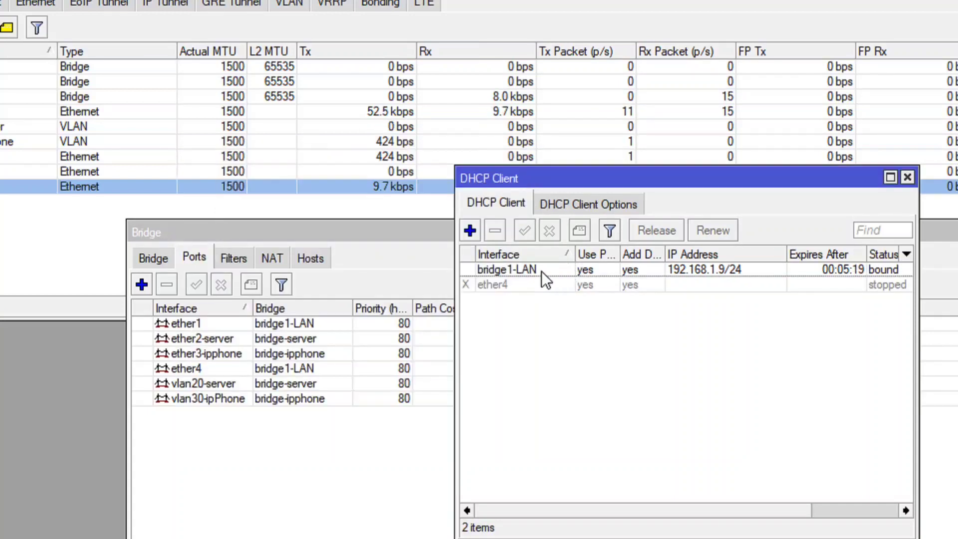
Try to enable the DHCP client on ether4, then remove that client entry.
left_click(519, 284)
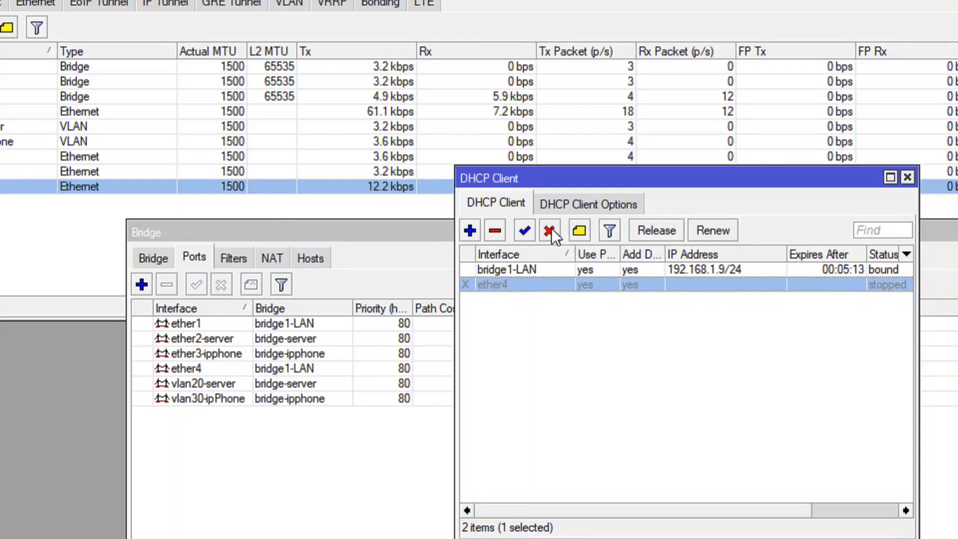
left_click(524, 230)
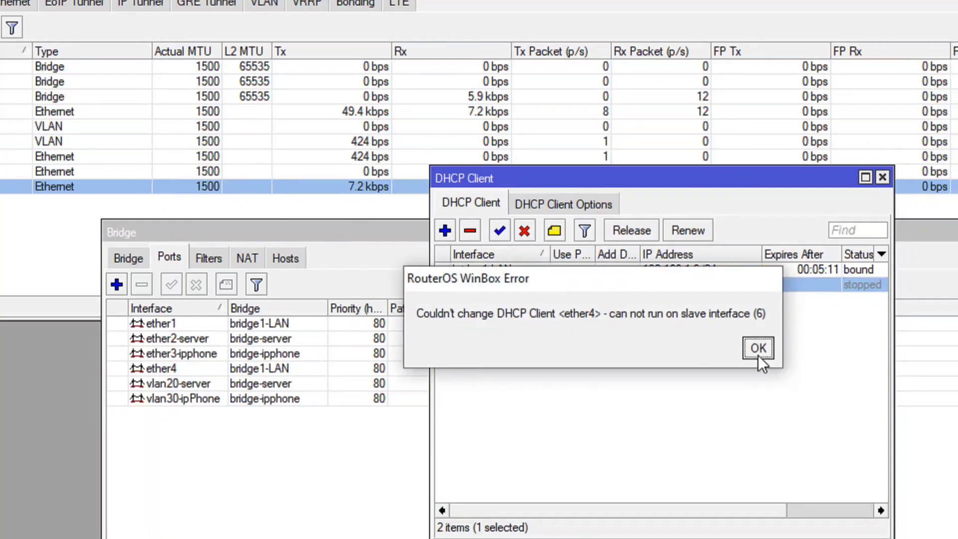
left_click(758, 352)
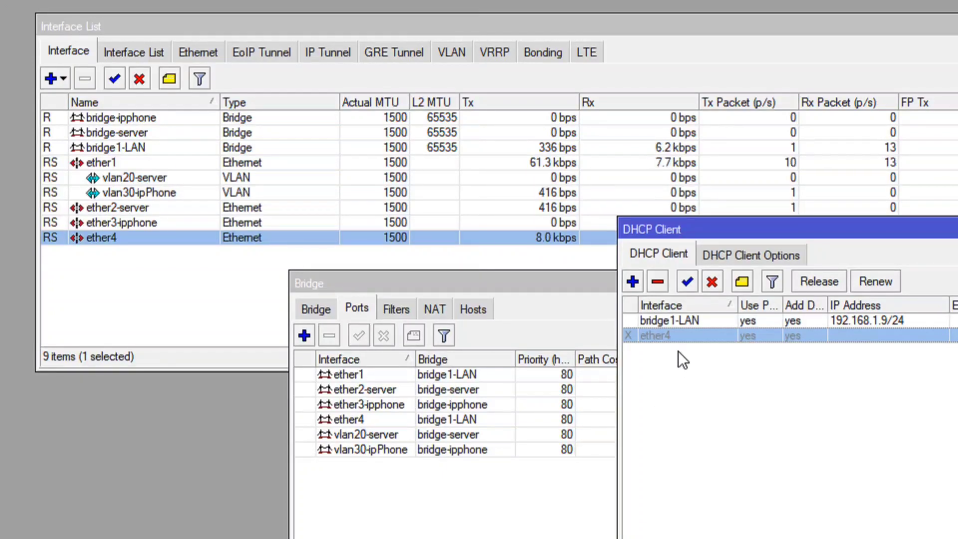
left_click(657, 285)
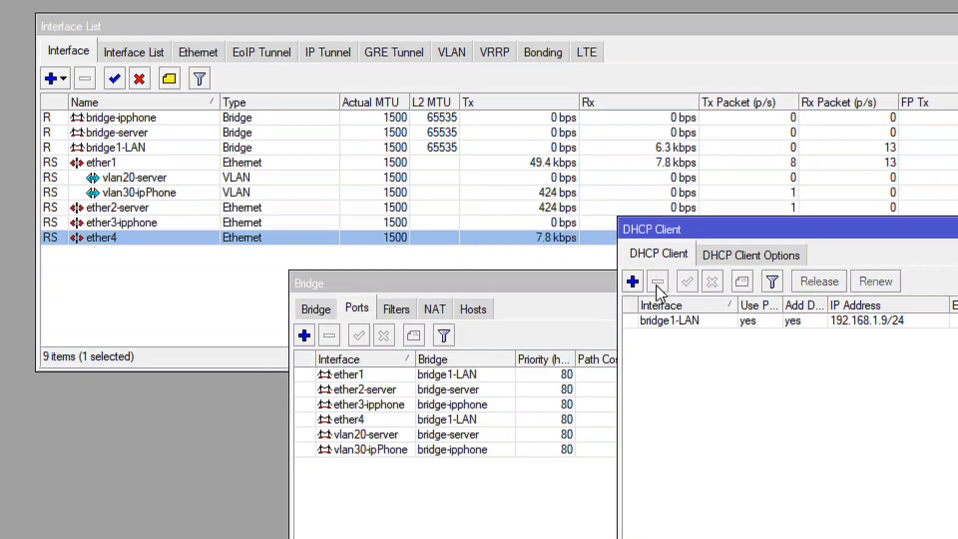
Add a DHCP client on bridge-server with the default options and enable it.
left_click(631, 282)
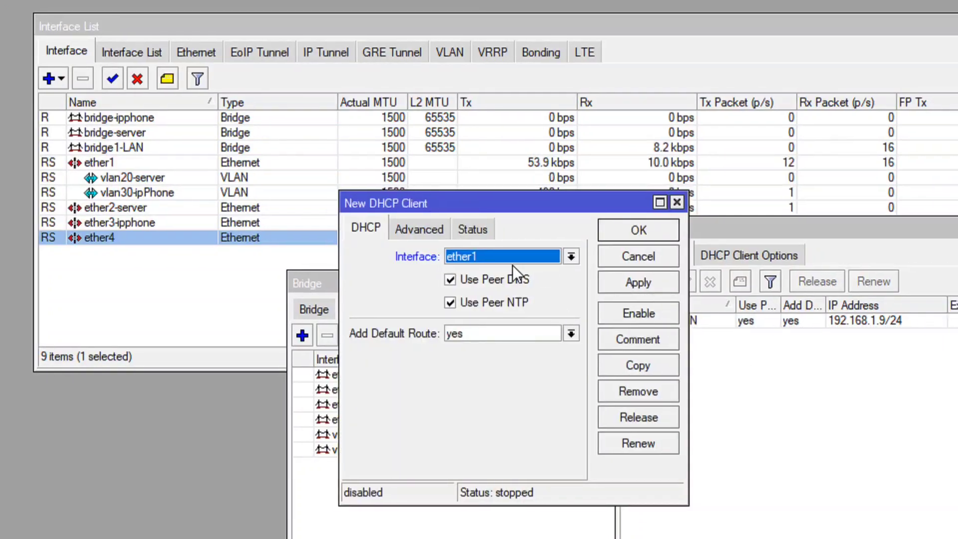
left_click(496, 258)
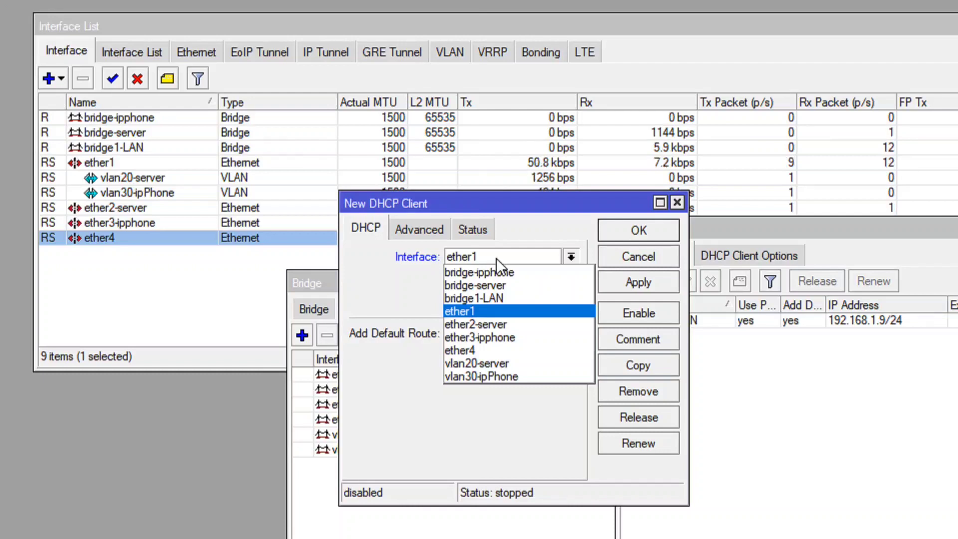
left_click(483, 285)
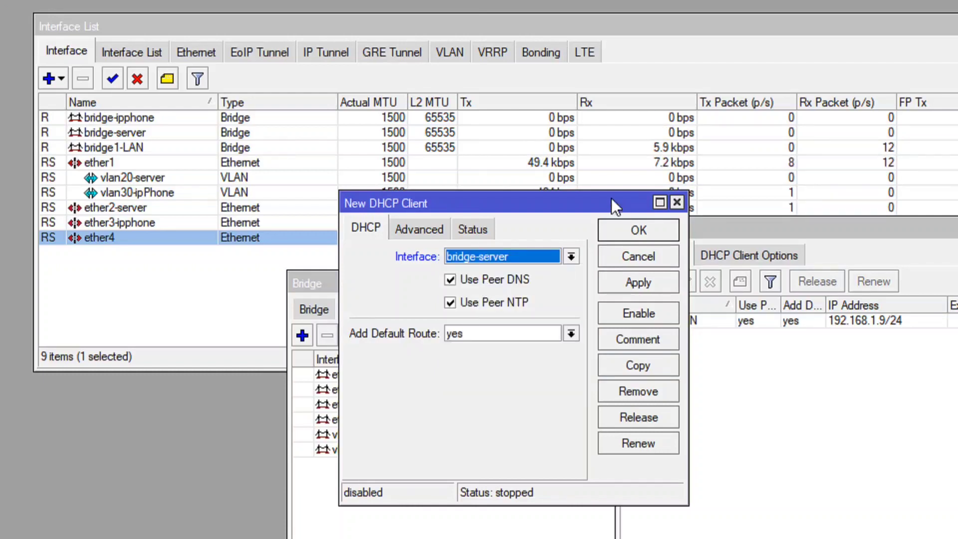
left_click_drag(559, 195, 538, 253)
left_click(612, 286)
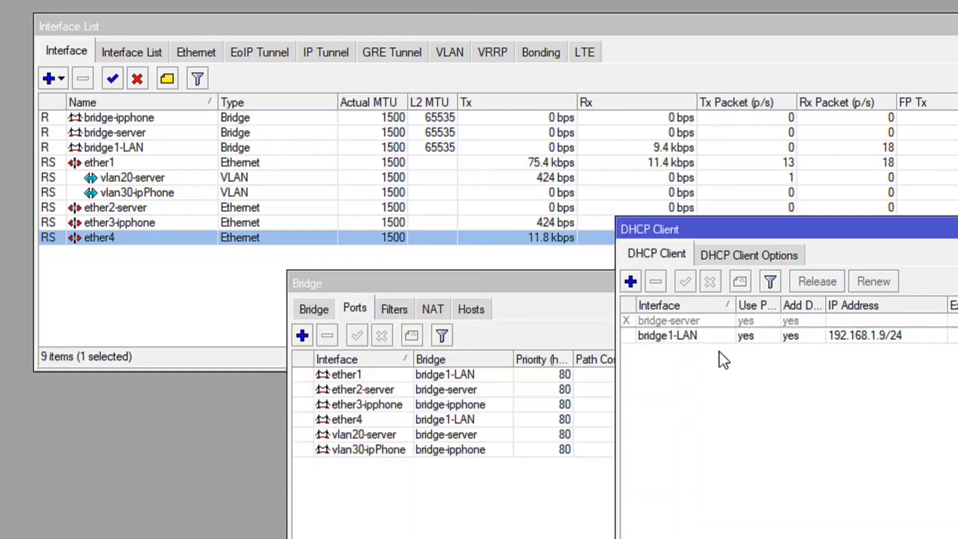
left_click(702, 321)
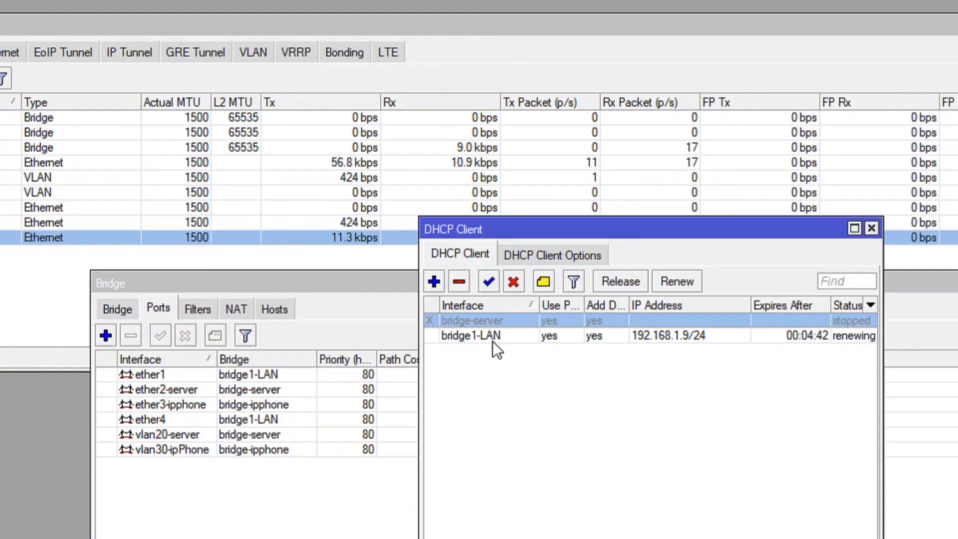
left_click(490, 282)
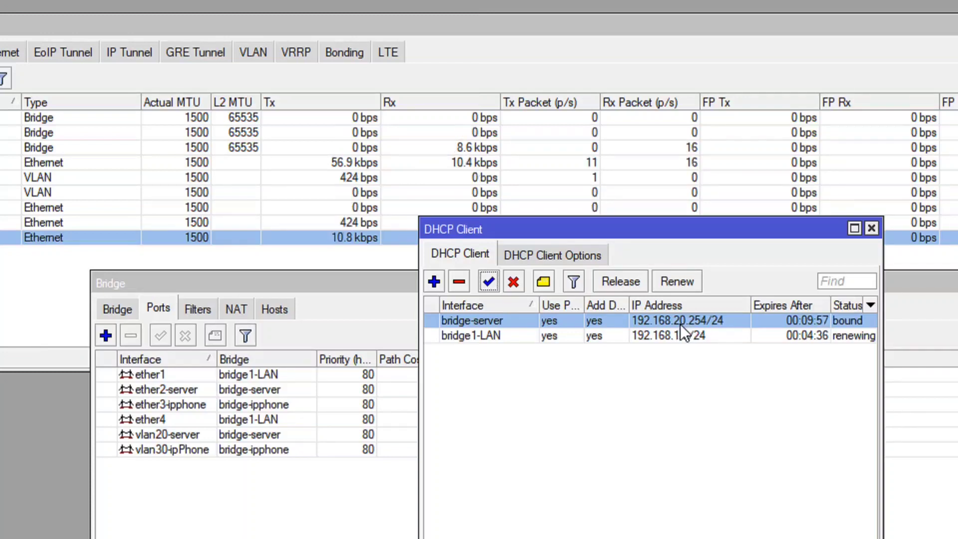
Add a DHCP client on bridge-ipphone with the default options and enable it.
left_click(426, 283)
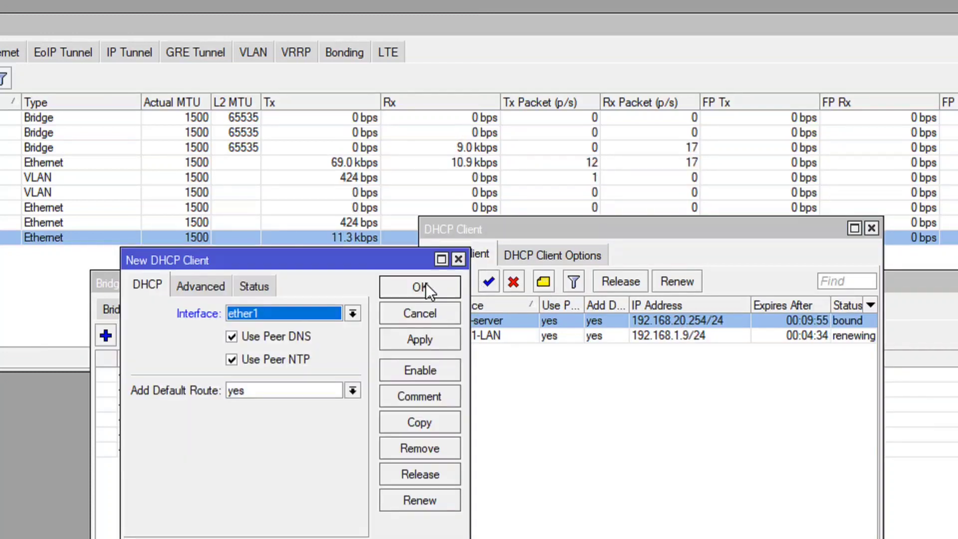
left_click(325, 312)
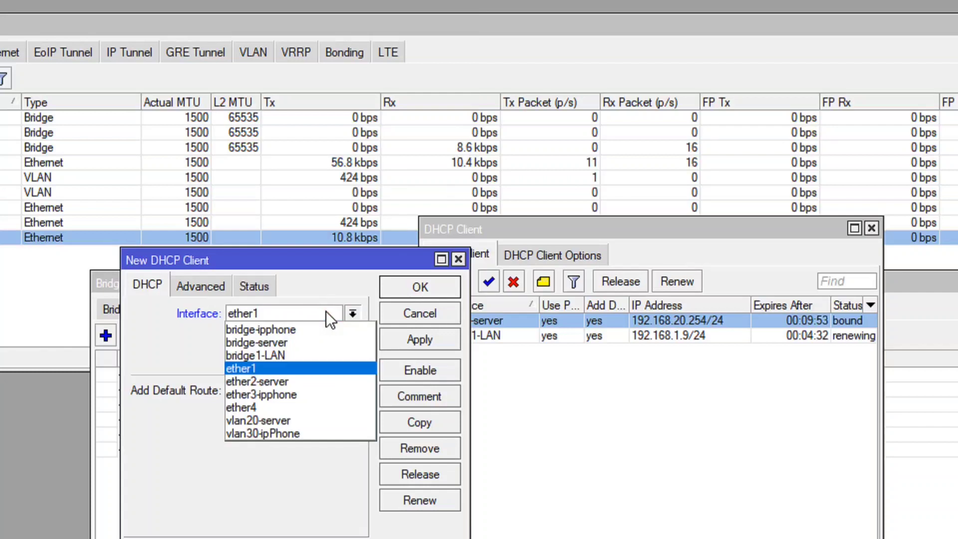
left_click(293, 329)
left_click(406, 339)
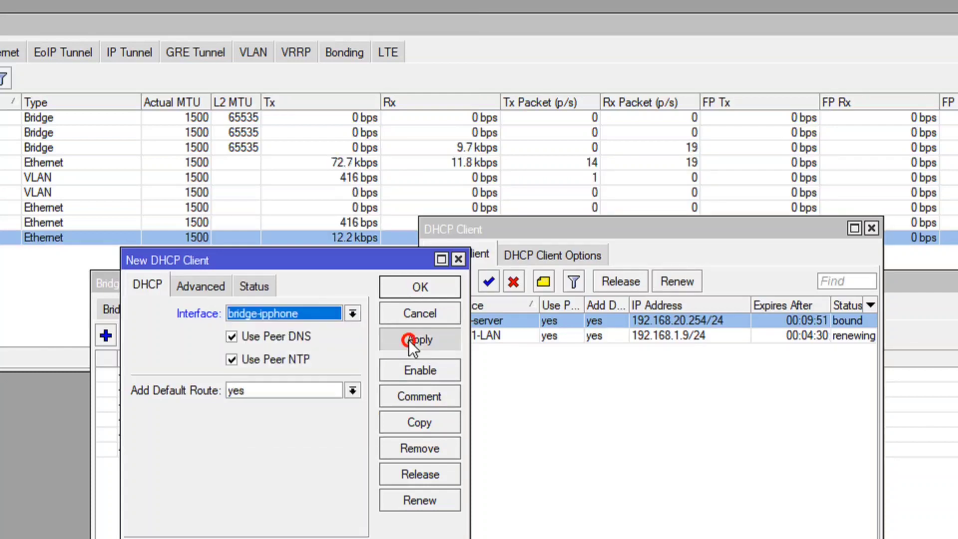
left_click(418, 286)
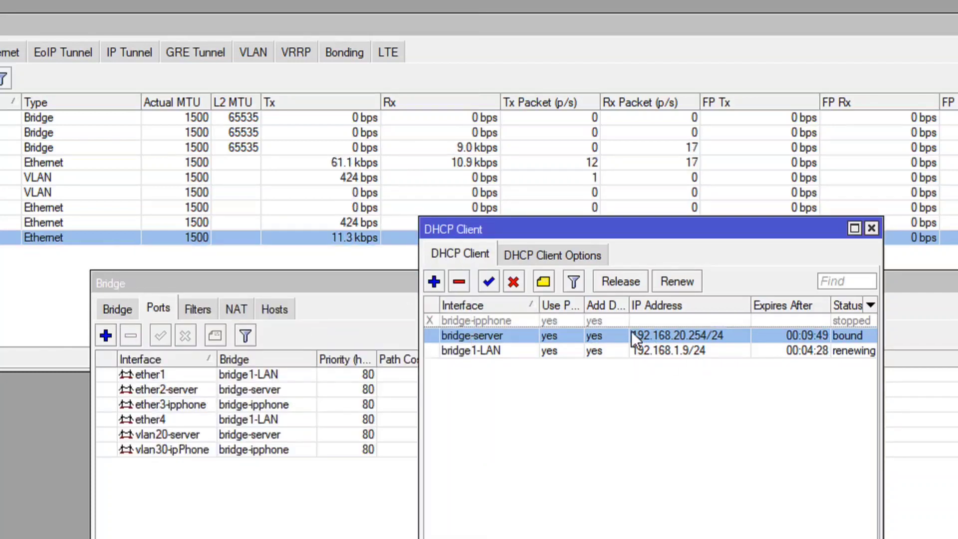
left_click(609, 321)
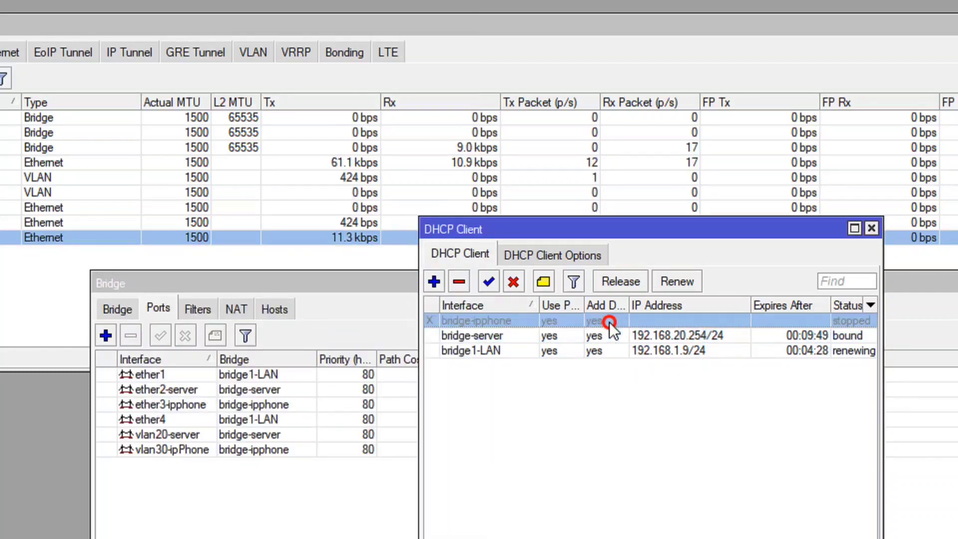
left_click(489, 282)
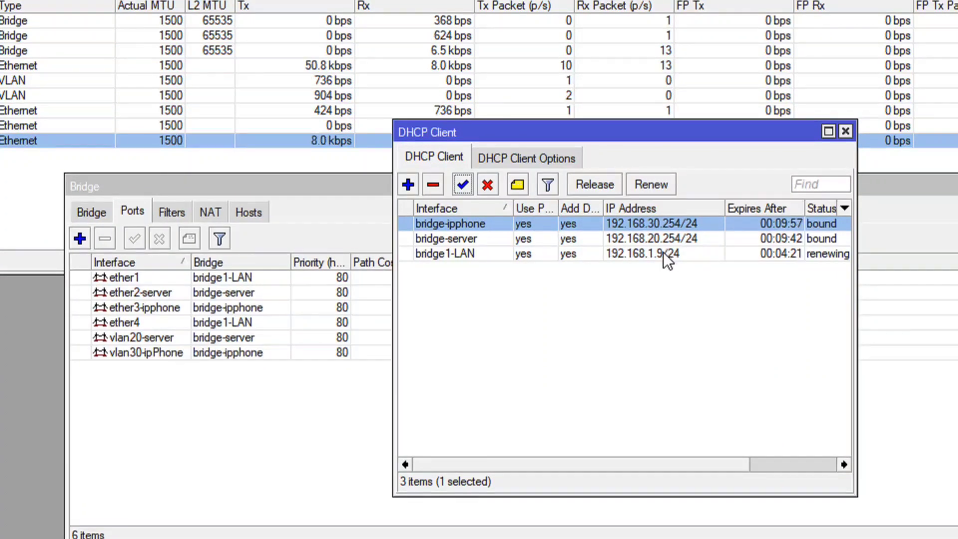
left_click(466, 239)
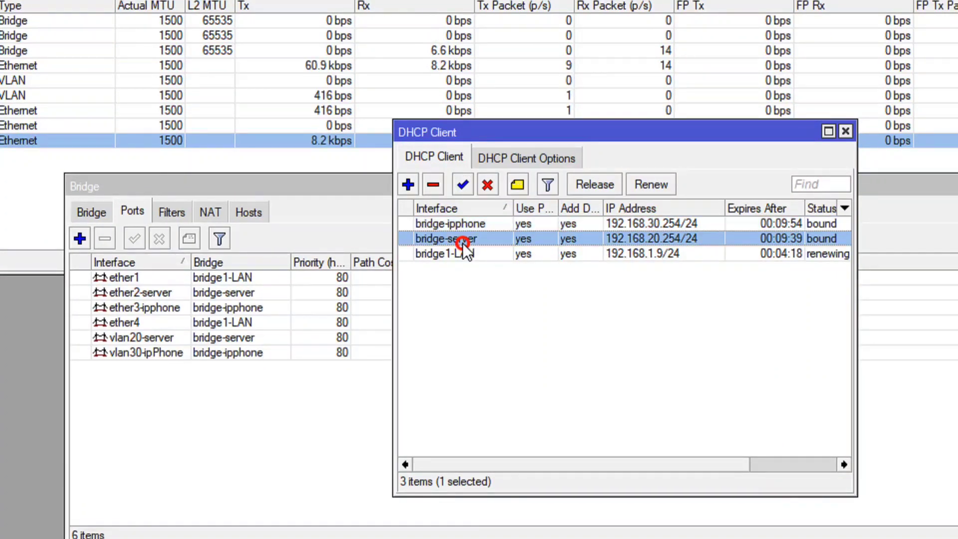
left_click(472, 222)
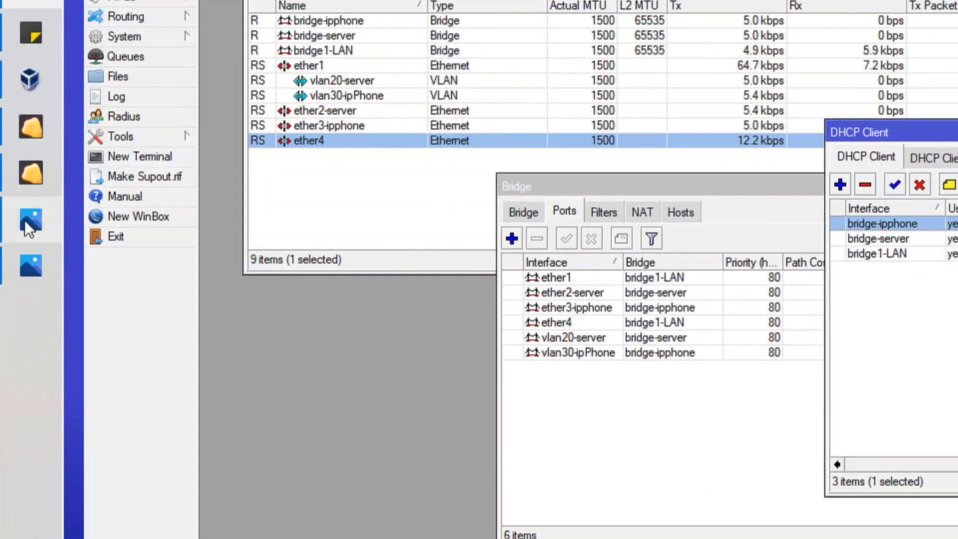
Look at the topology diagram, then switch to VirtualBox to check the MikroTik-VLAN machine's network adapters.
left_click(22, 221)
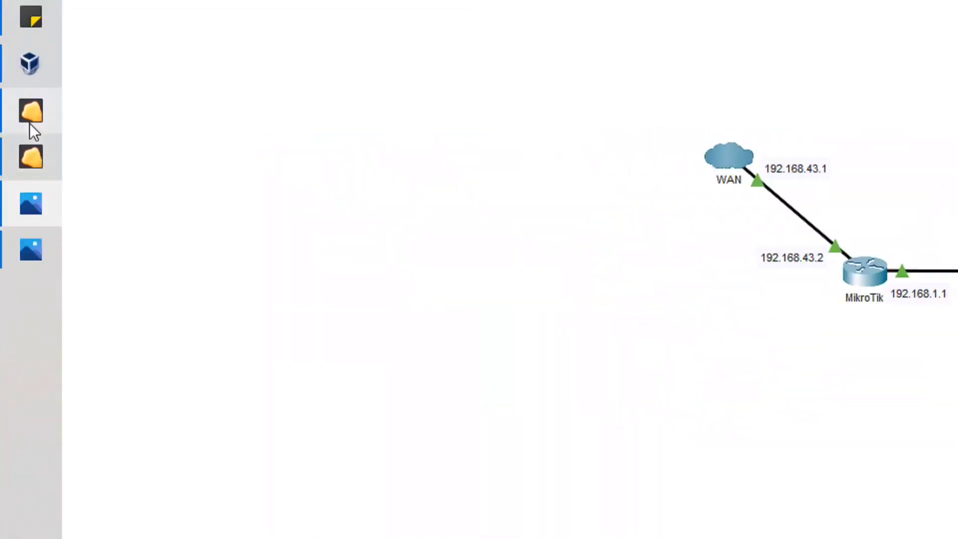
left_click(30, 58)
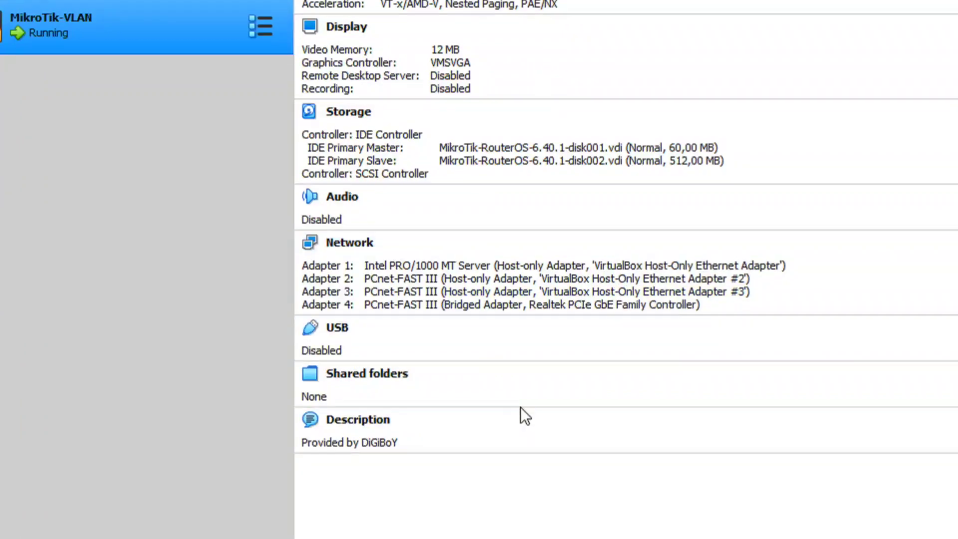
Open the Windows network connections and check the VirtualBox Host-Only Network adapter's IPv4 properties for automatic IP and DNS addressing.
left_click(22, 404)
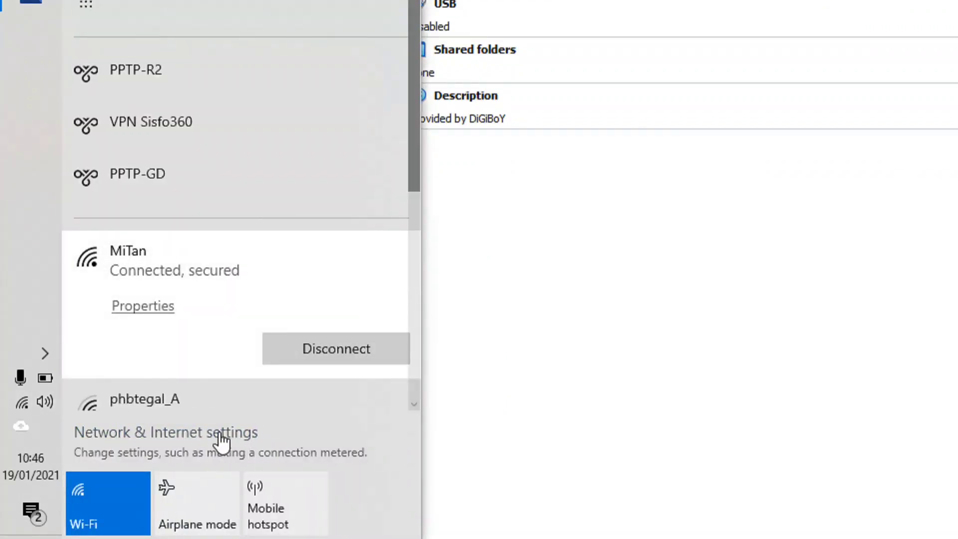
left_click(222, 439)
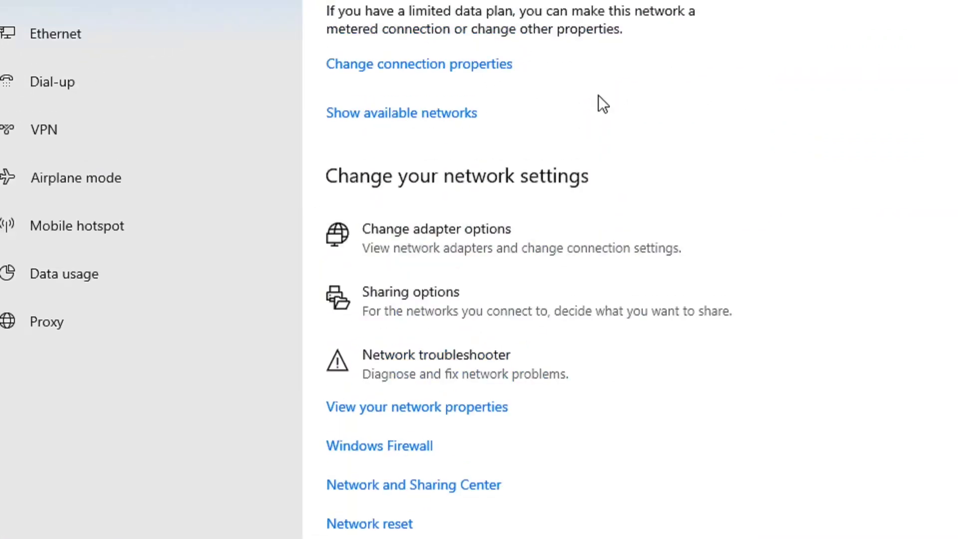
left_click(438, 216)
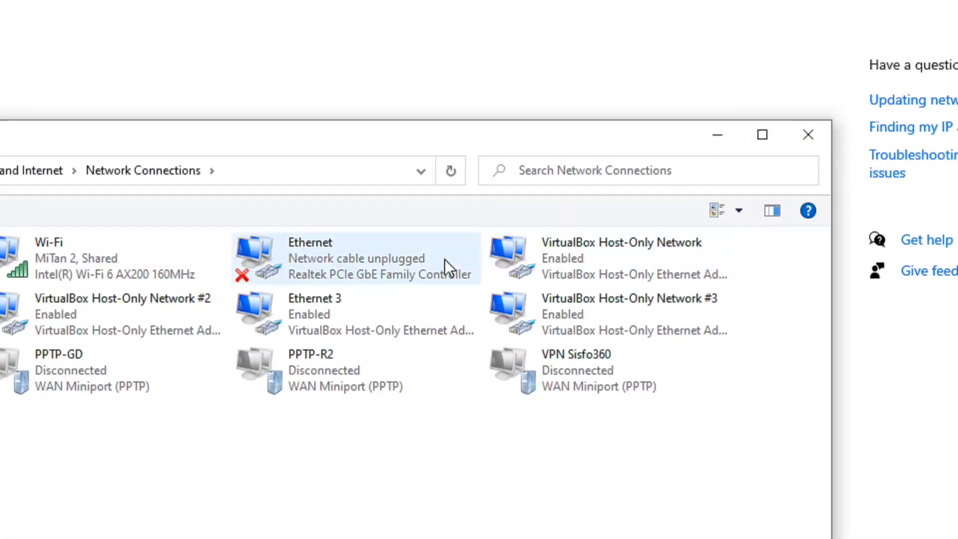
left_click(549, 262)
right_click(550, 262)
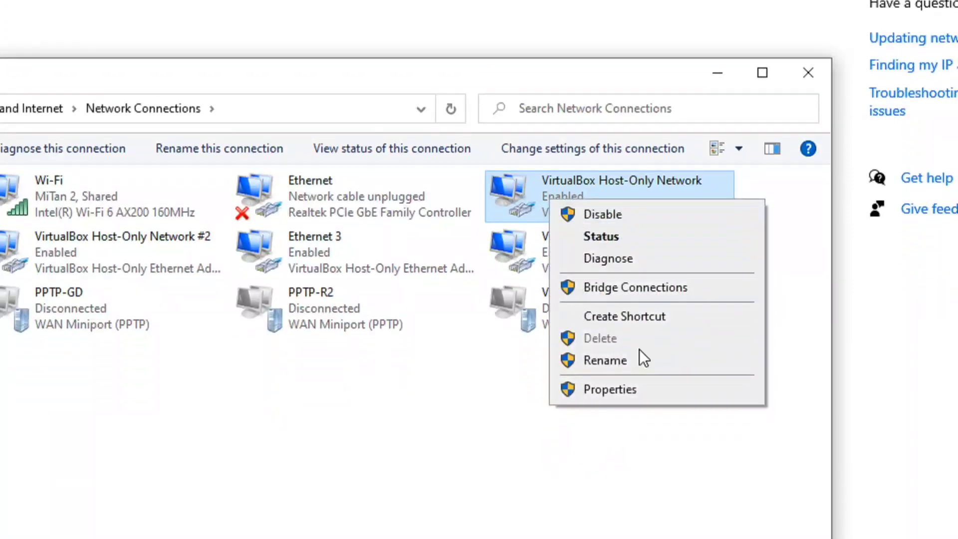
left_click(601, 390)
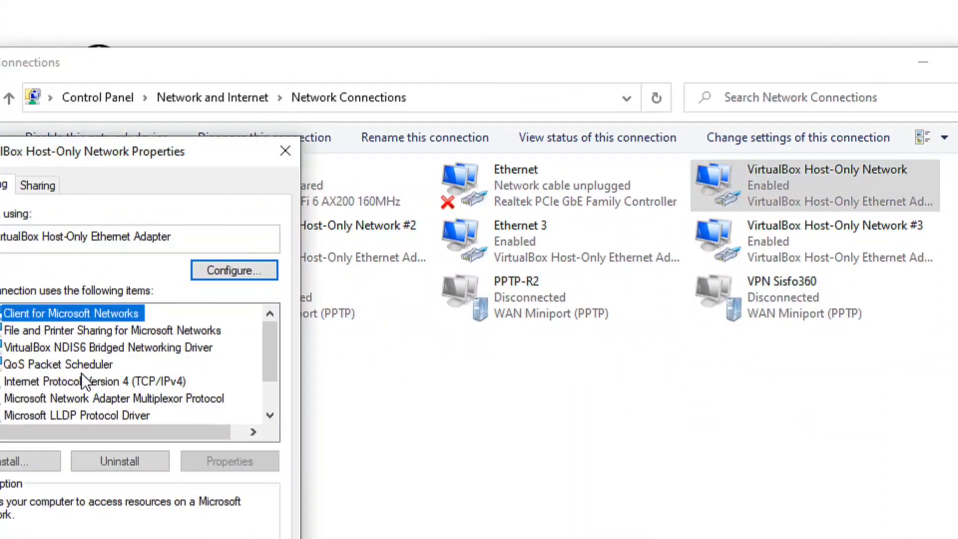
double_click(2, 382)
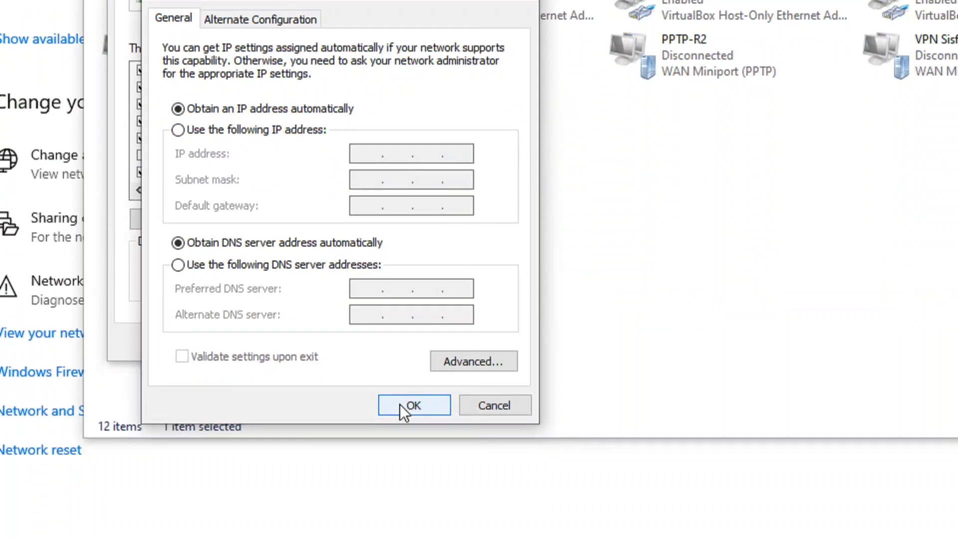
left_click(397, 451)
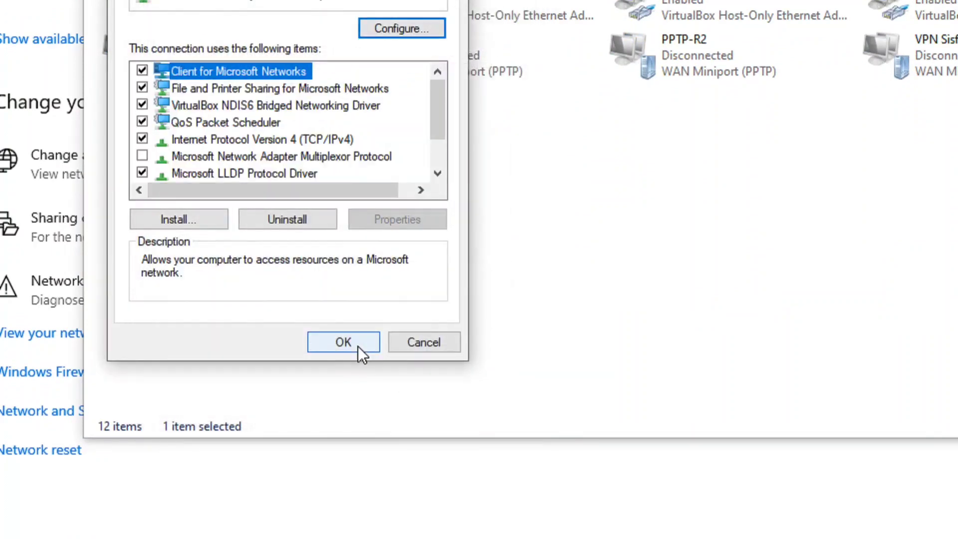
left_click(359, 347)
View the VirtualBox Host-Only Network adapter's connection details and check its IPv4 address.
left_click(945, 0)
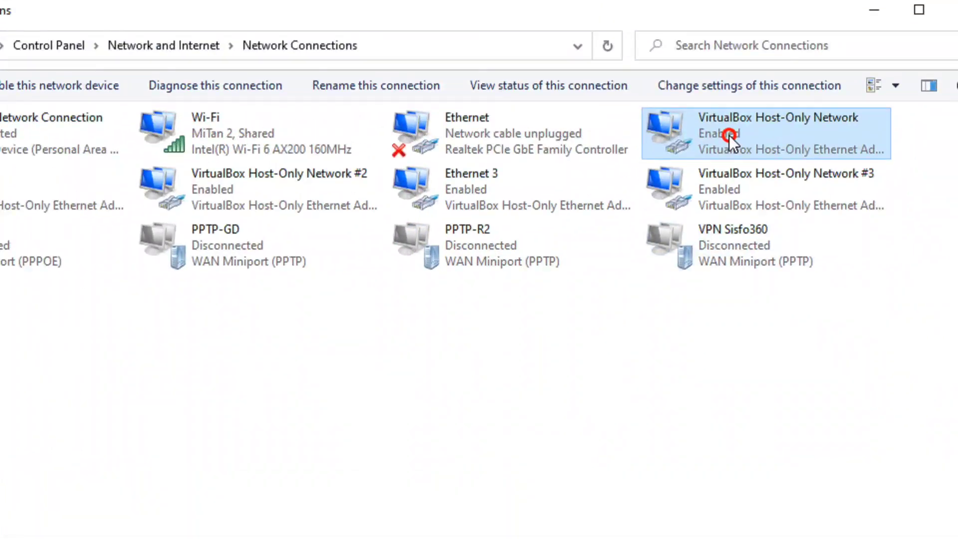
double_click(729, 135)
left_click(228, 347)
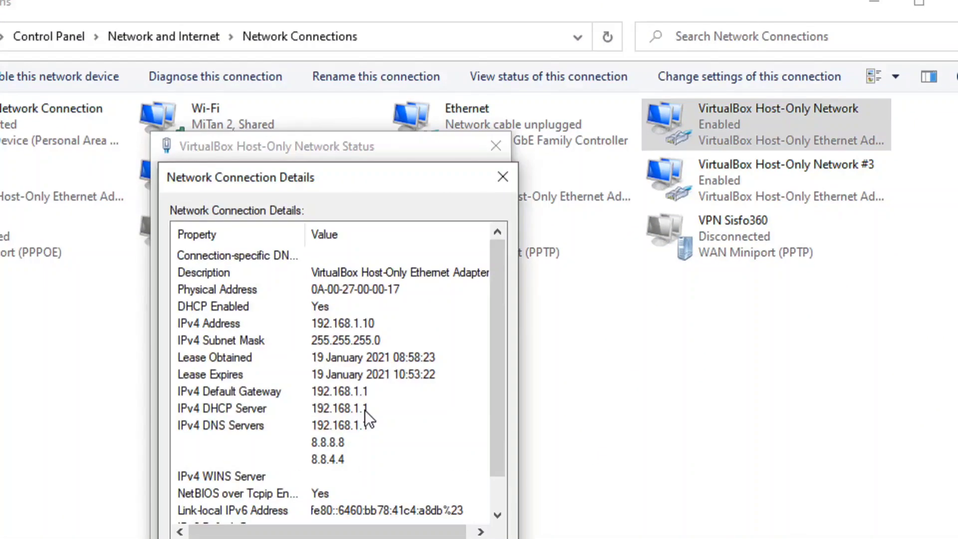
left_click(344, 326)
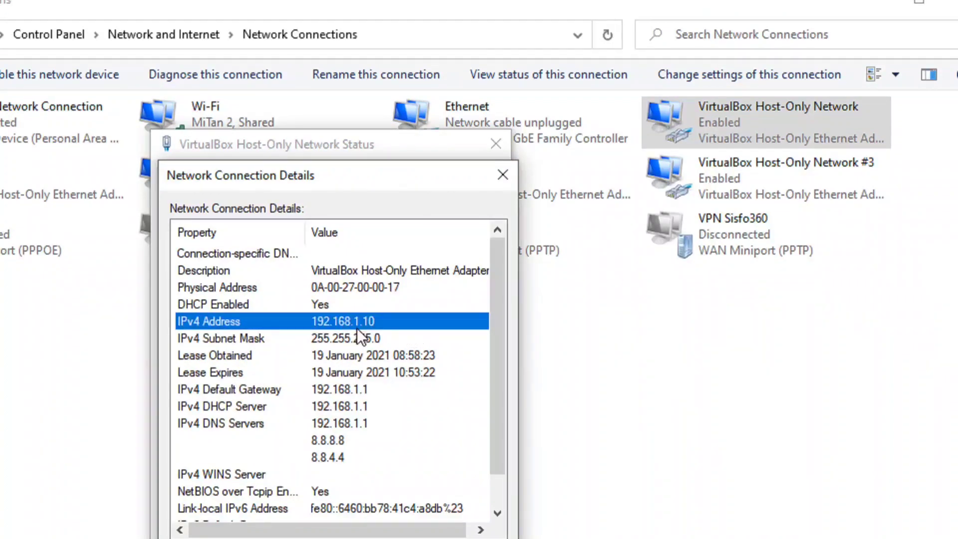